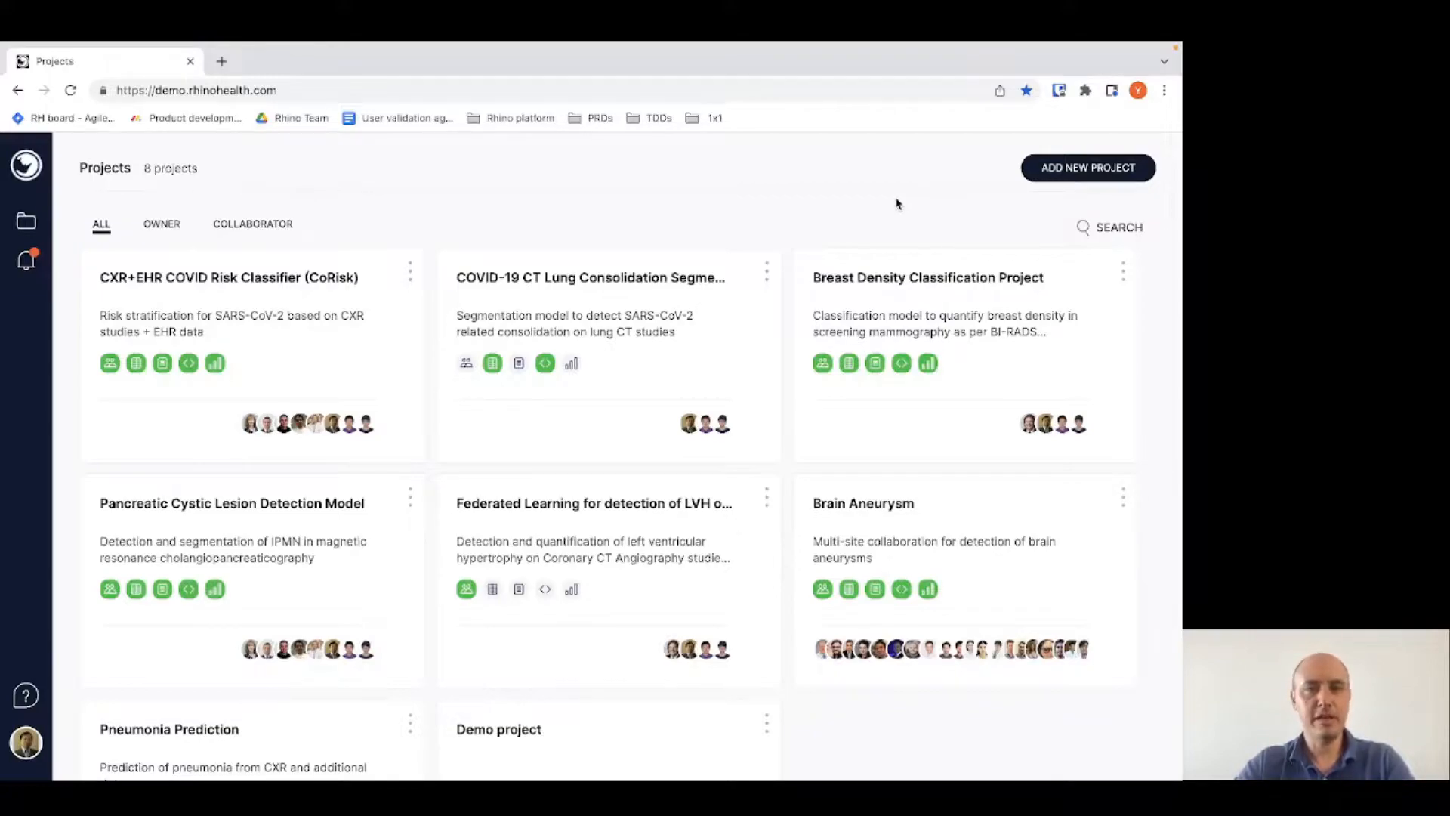
- Look through the list of projects and open Demo project
scroll(783, 251, down, 3)
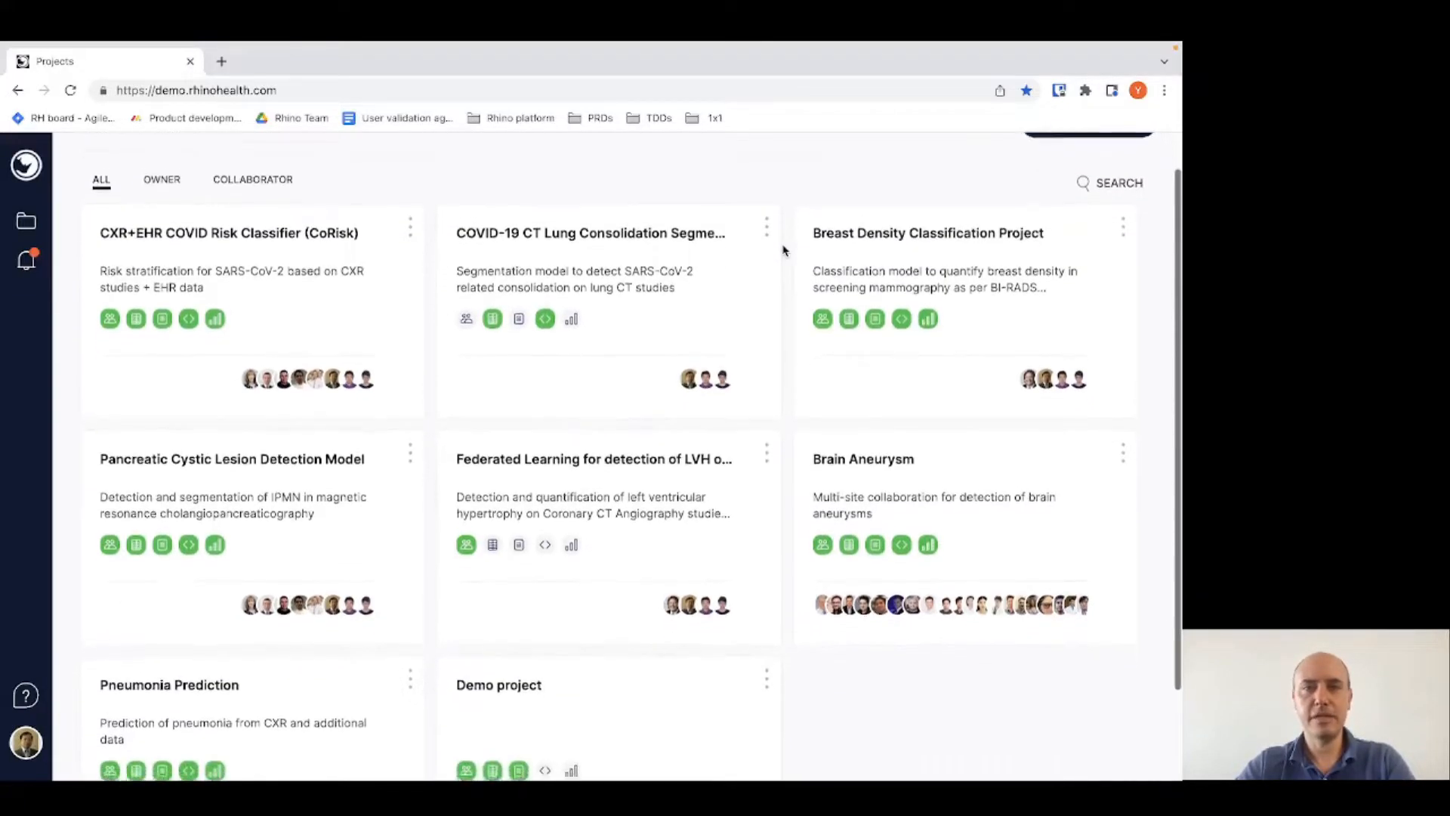
scroll(784, 251, up, 1)
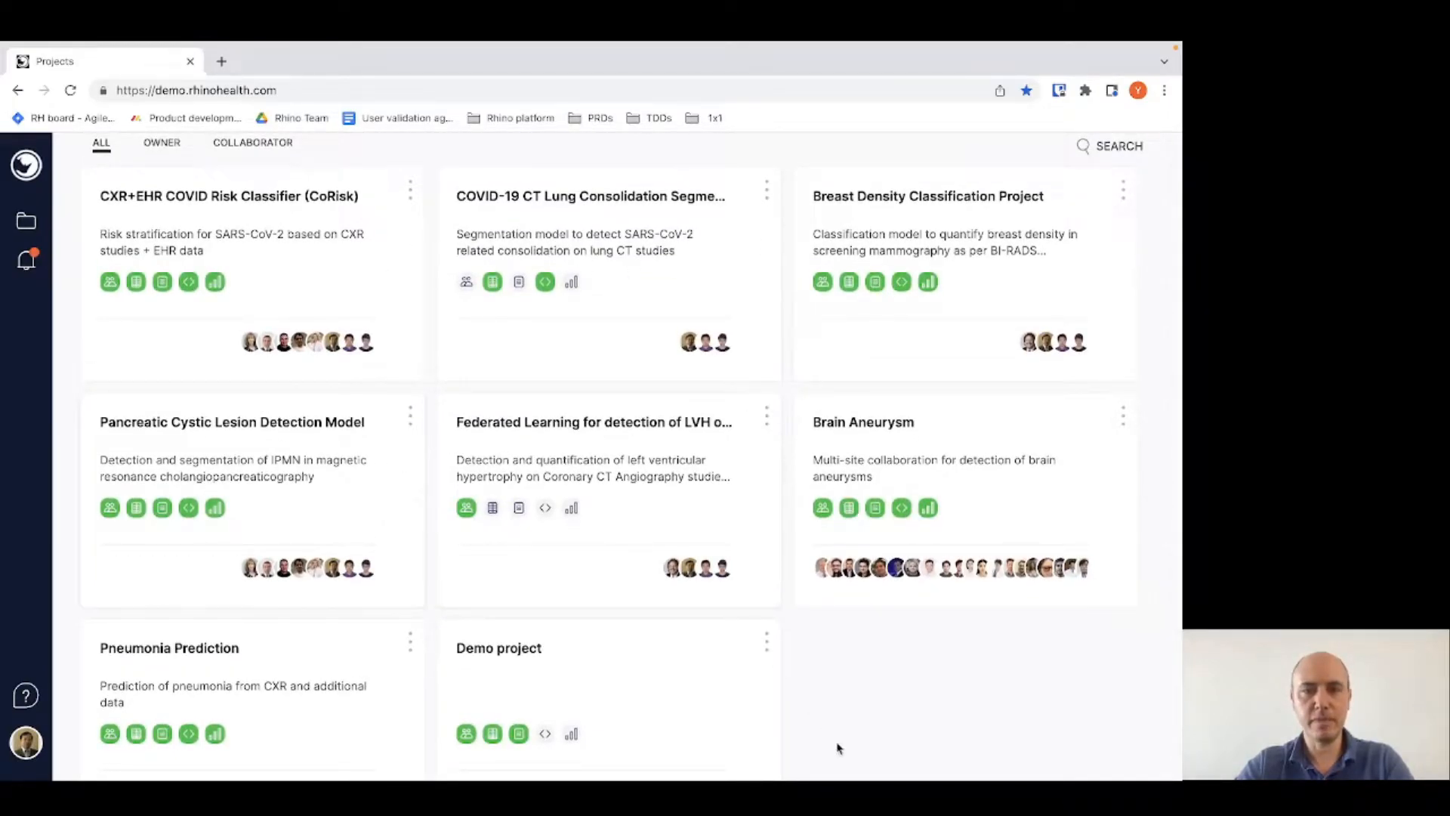
scroll(869, 722, down, 1)
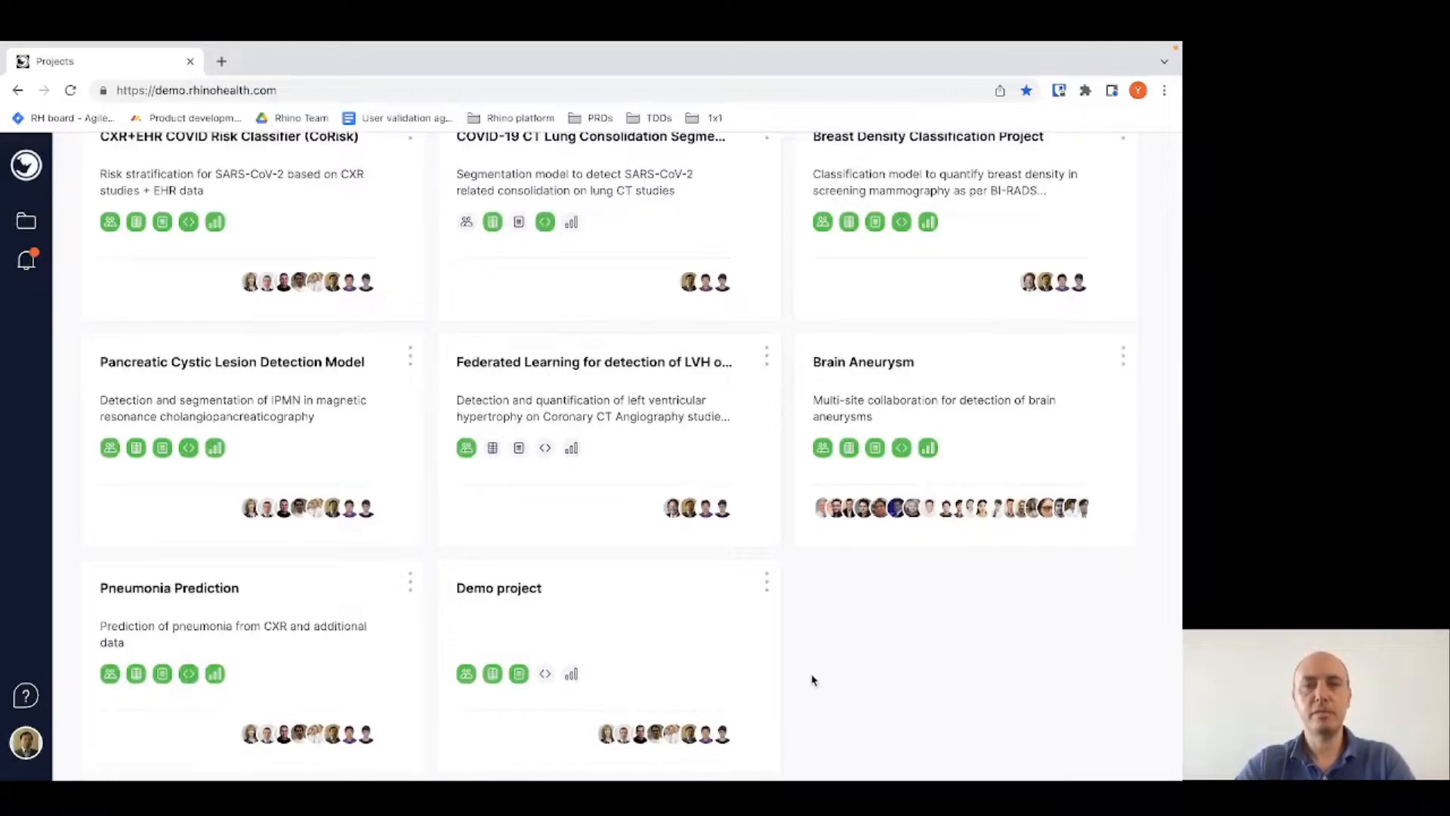
scroll(835, 672, down, 1)
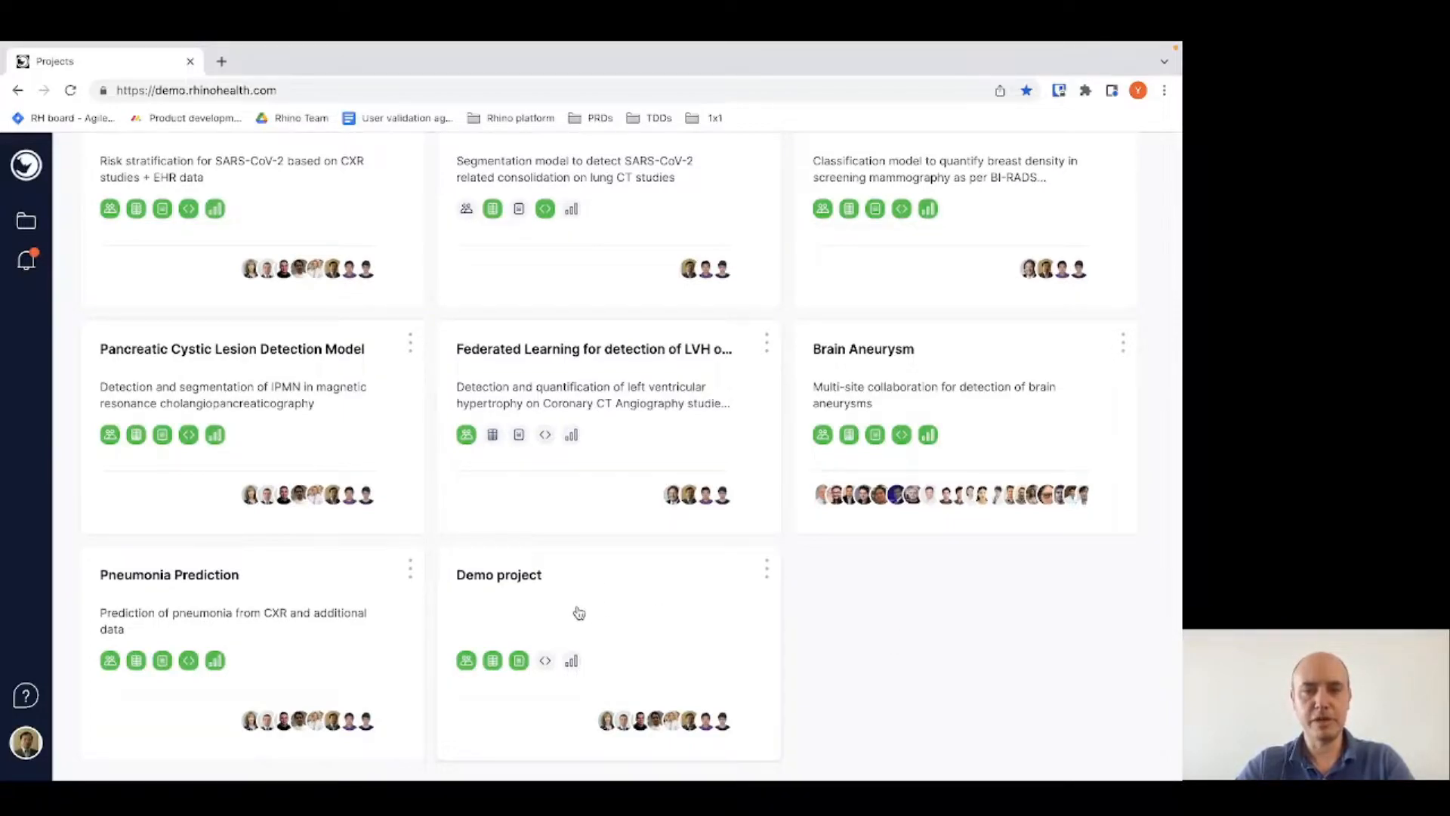
click(608, 581)
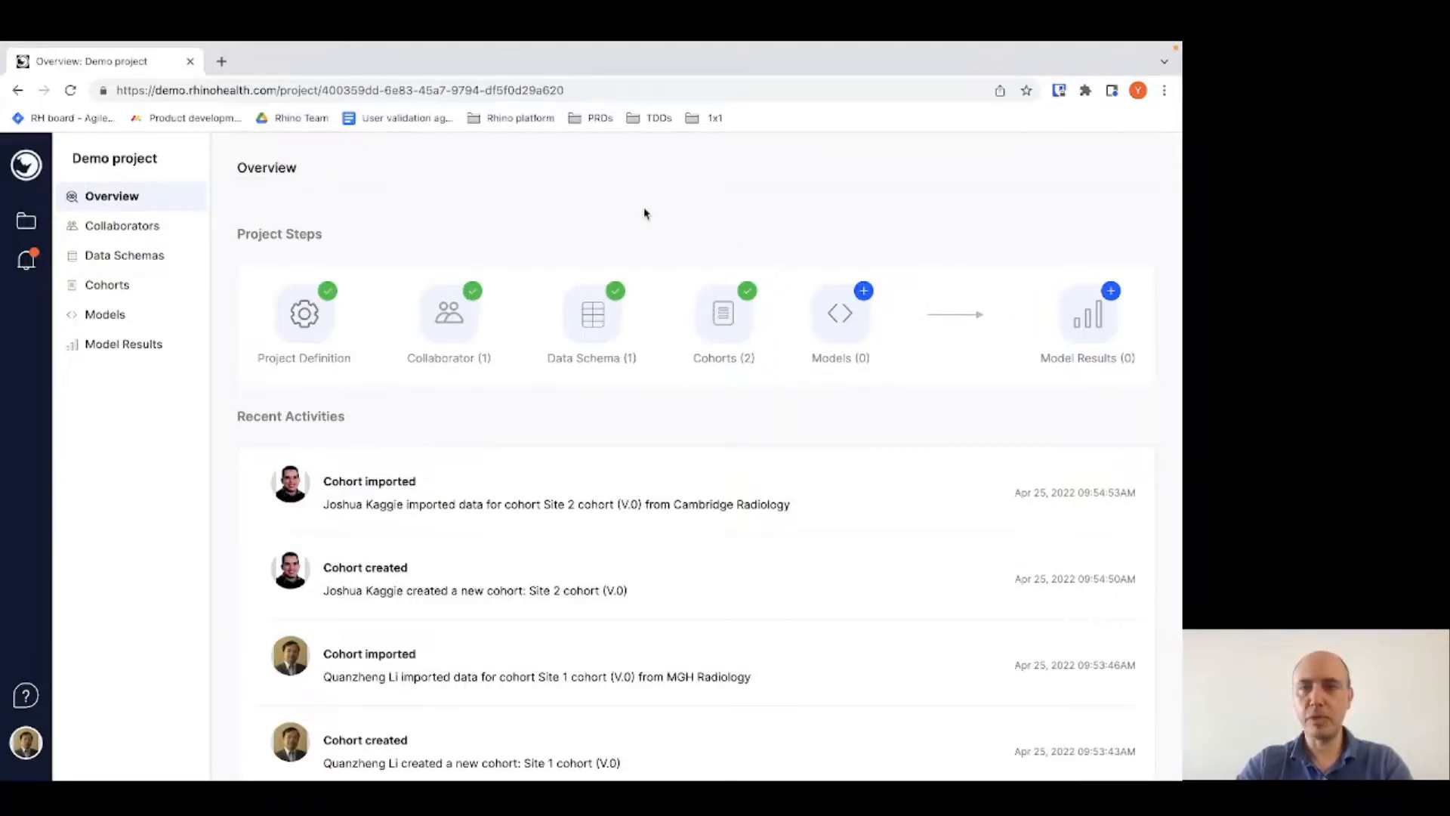
- Open version 0 of the Input schema in the project's data schemas to review its variables
click(161, 255)
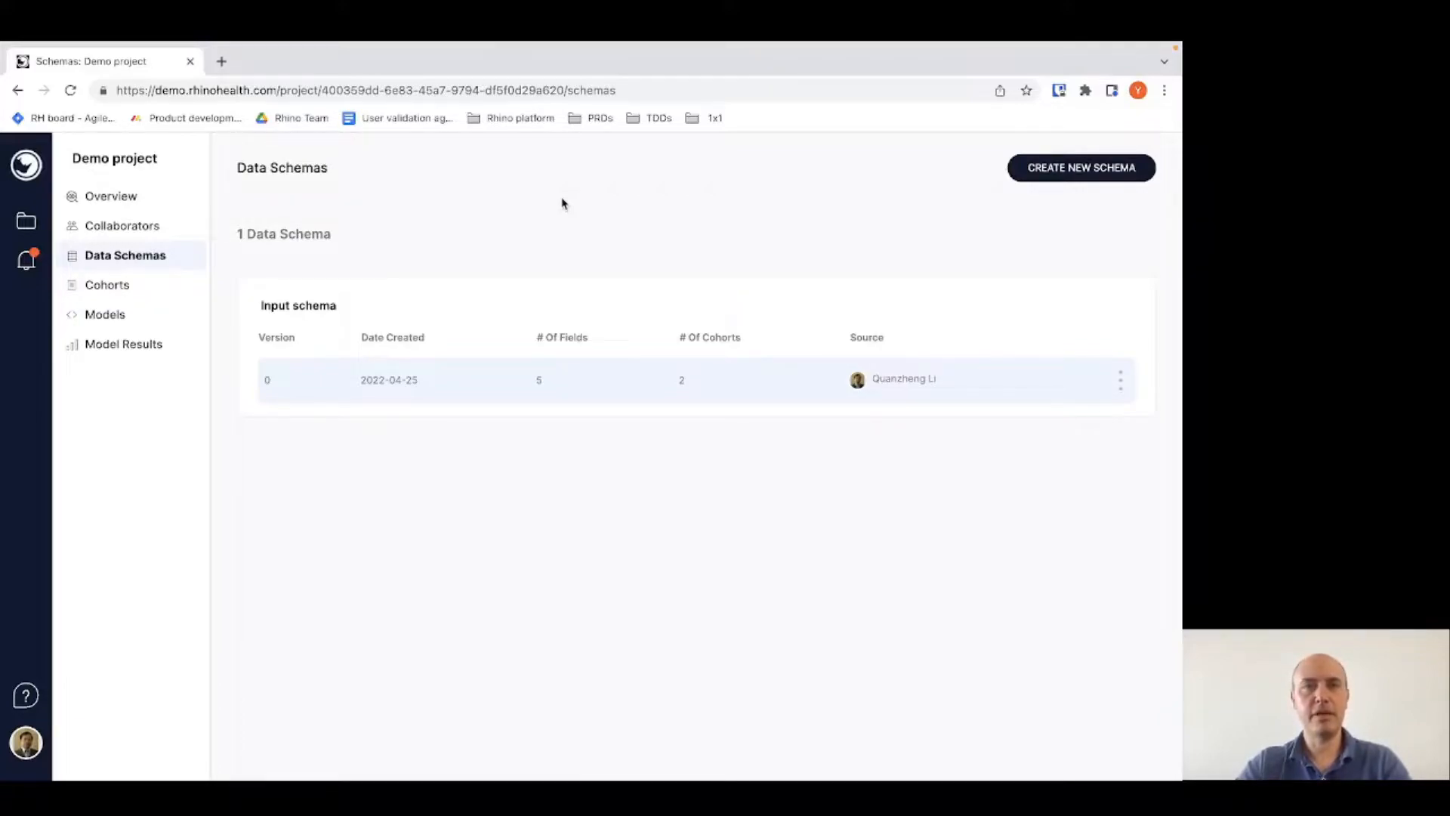
mouse_move(362, 356)
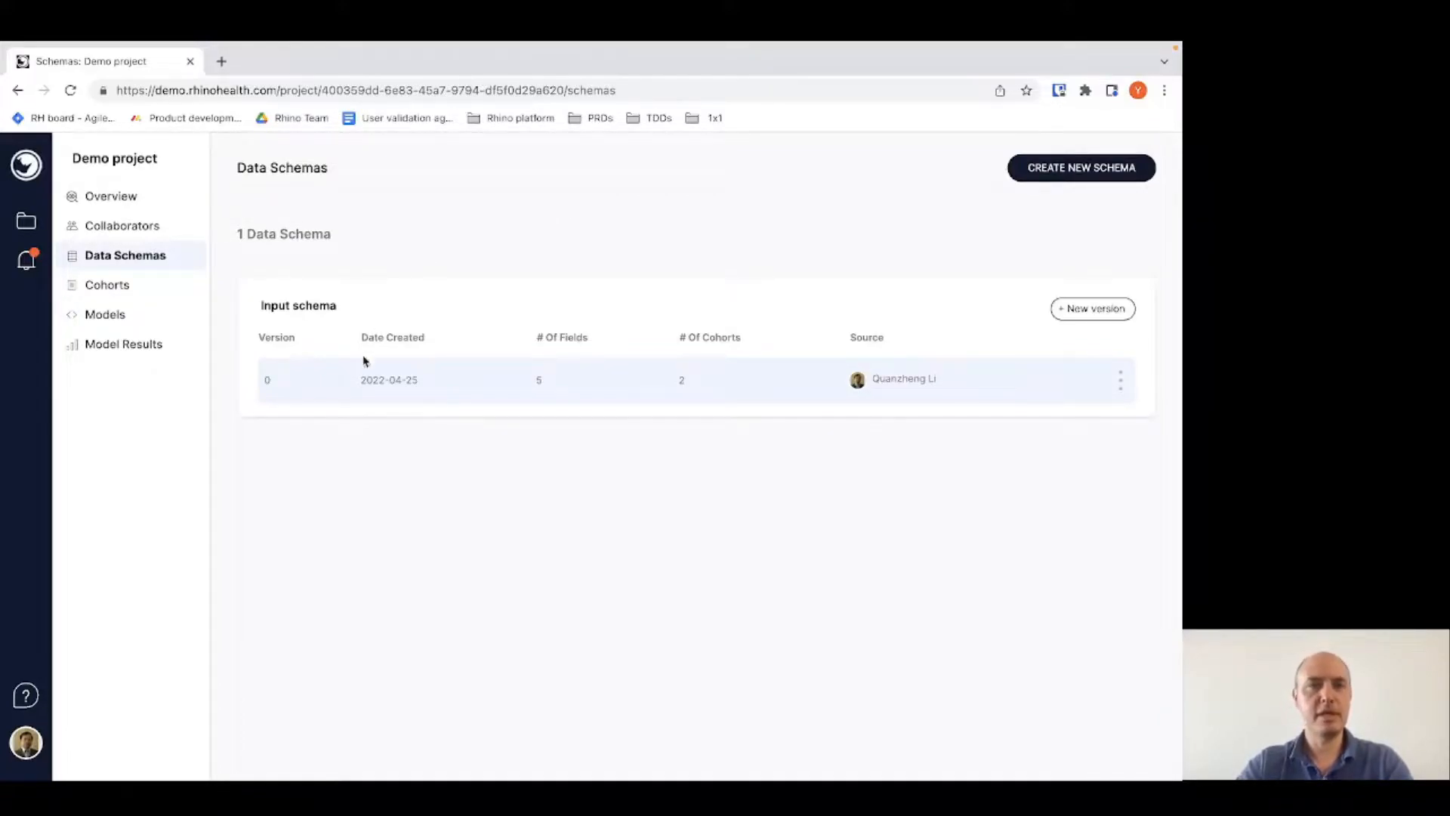
click(599, 385)
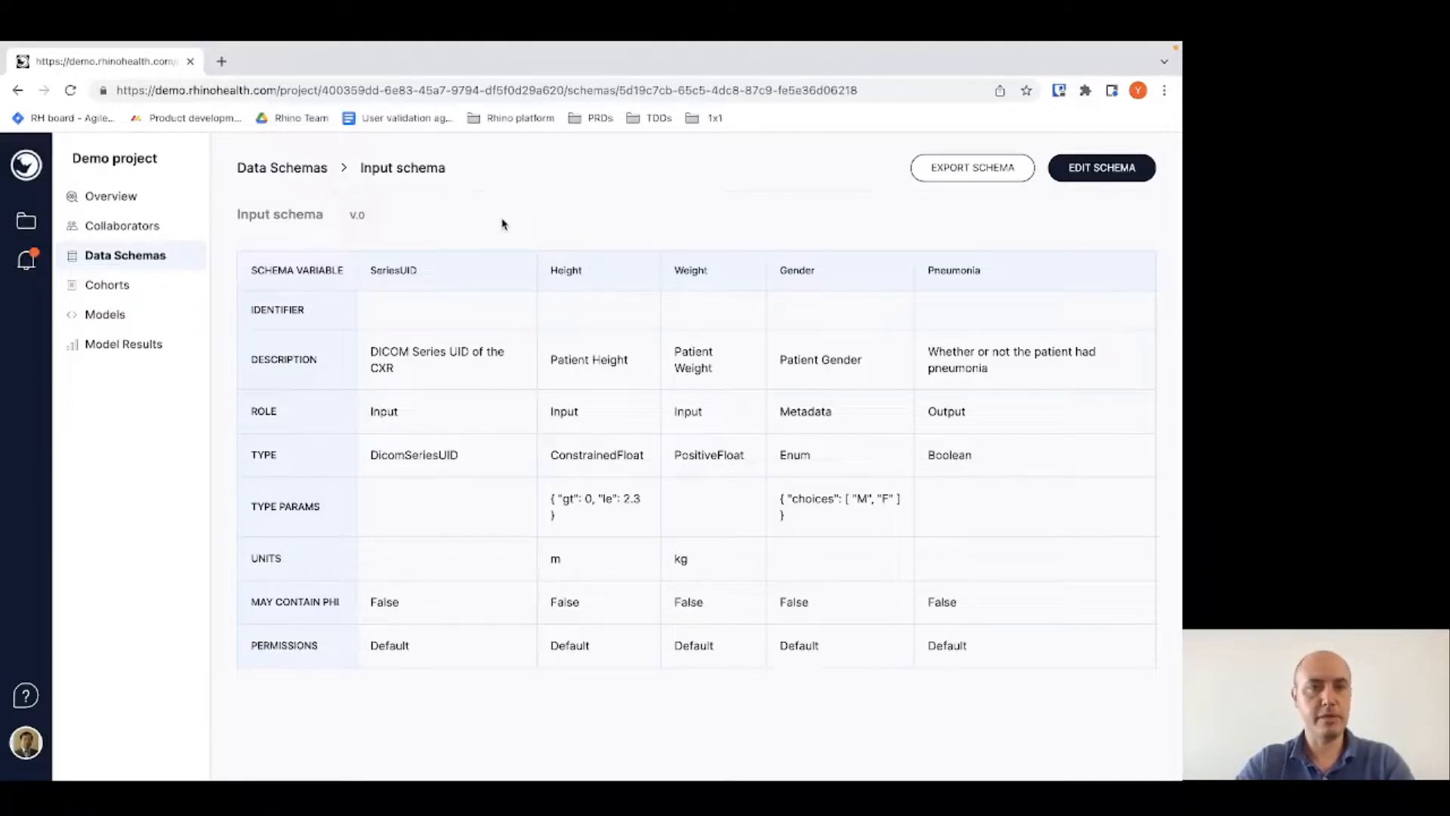
- Open version 0 of the Site 1 cohort and examine its gender, height, pneumonia and weight charts
click(99, 293)
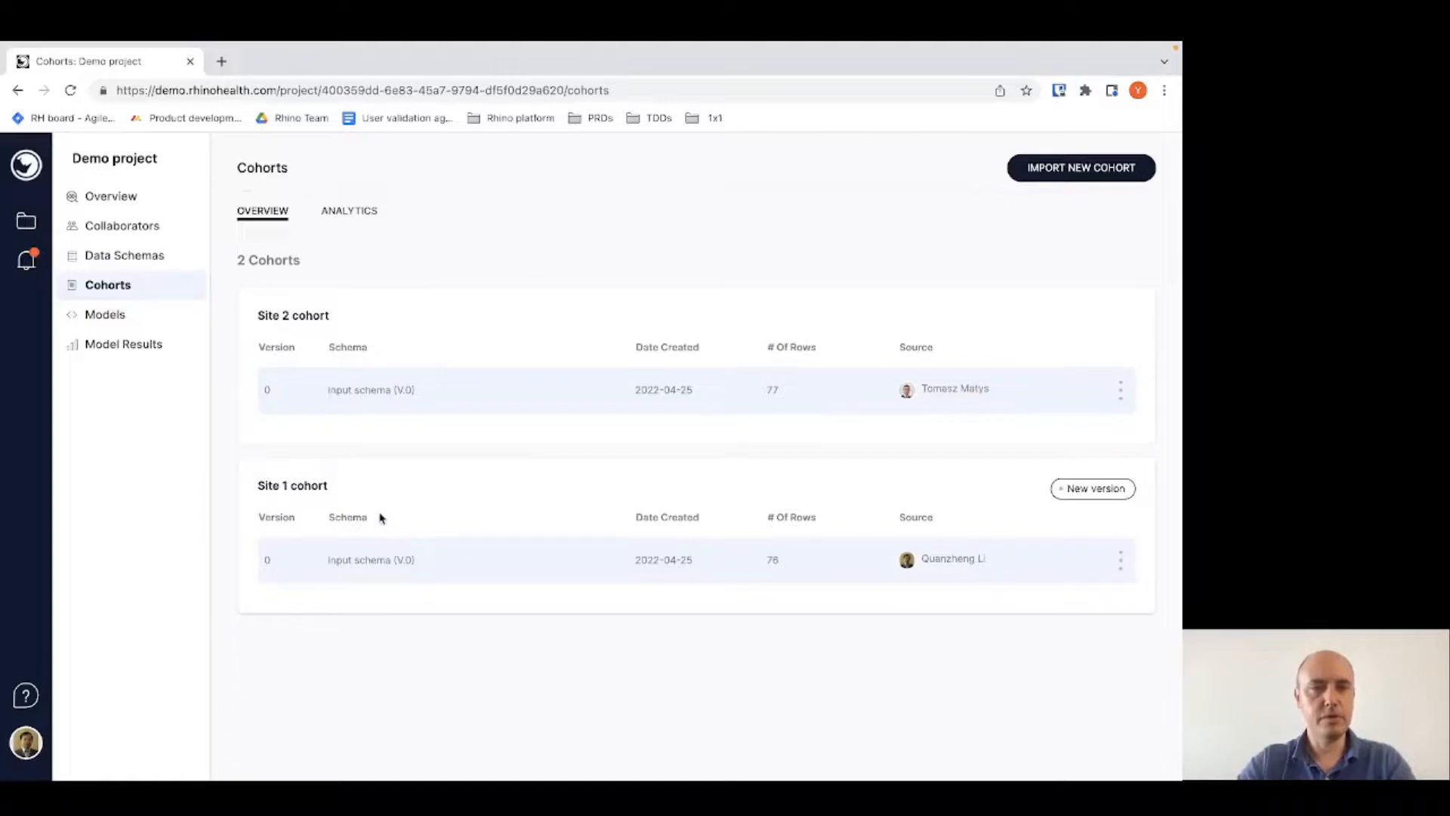
click(361, 565)
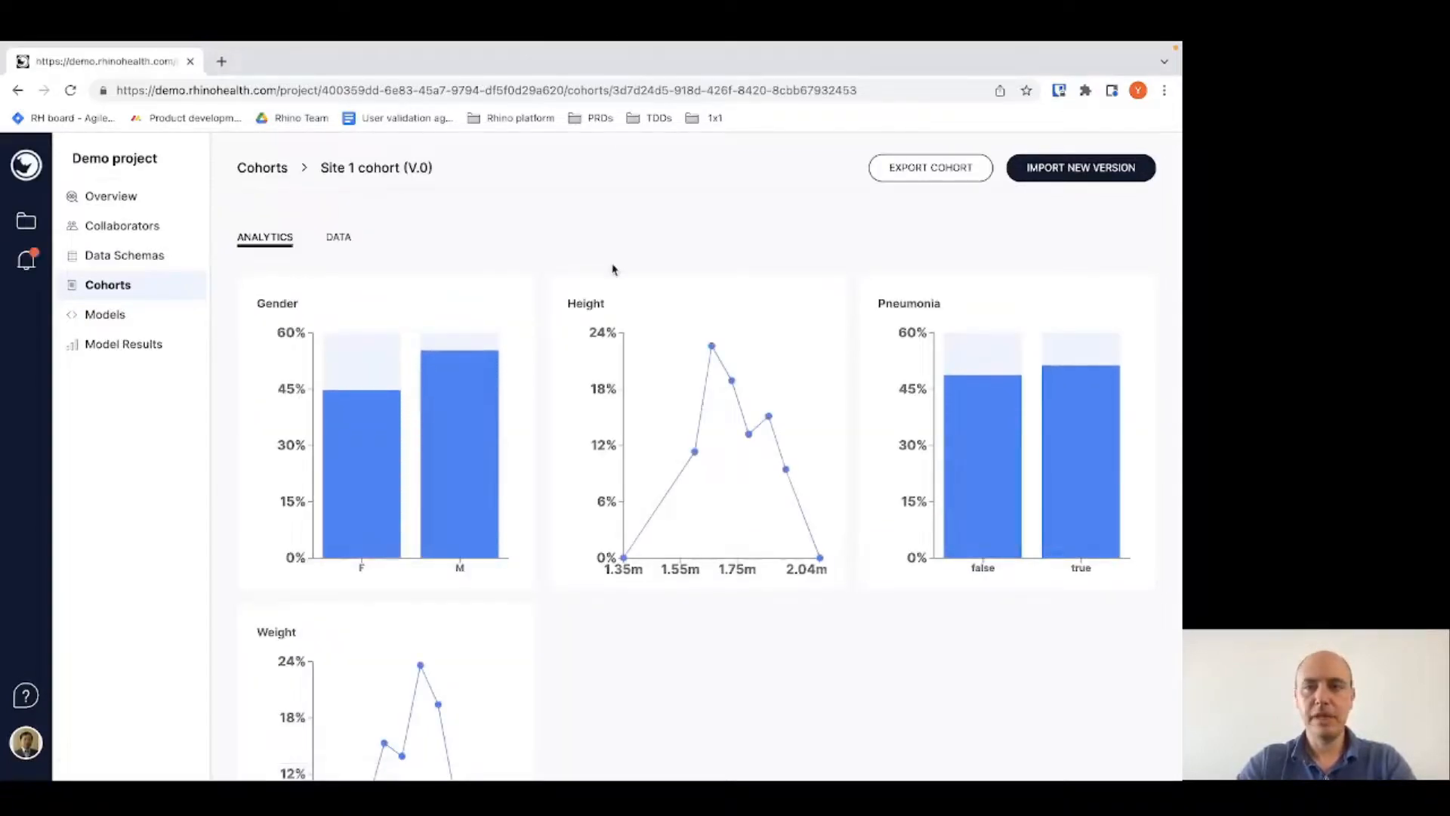
scroll(662, 608, down, 1)
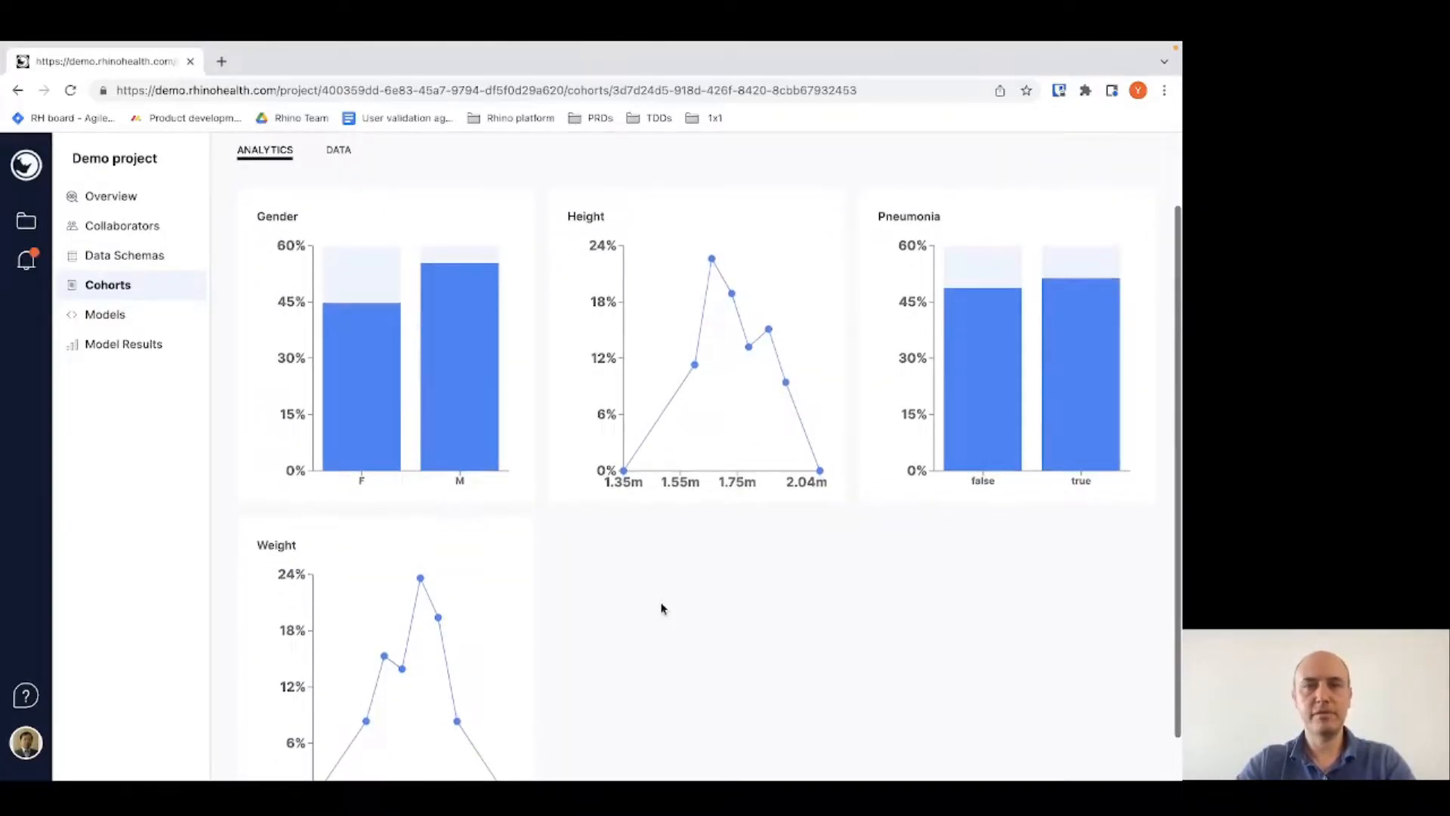
scroll(662, 609, up, 1)
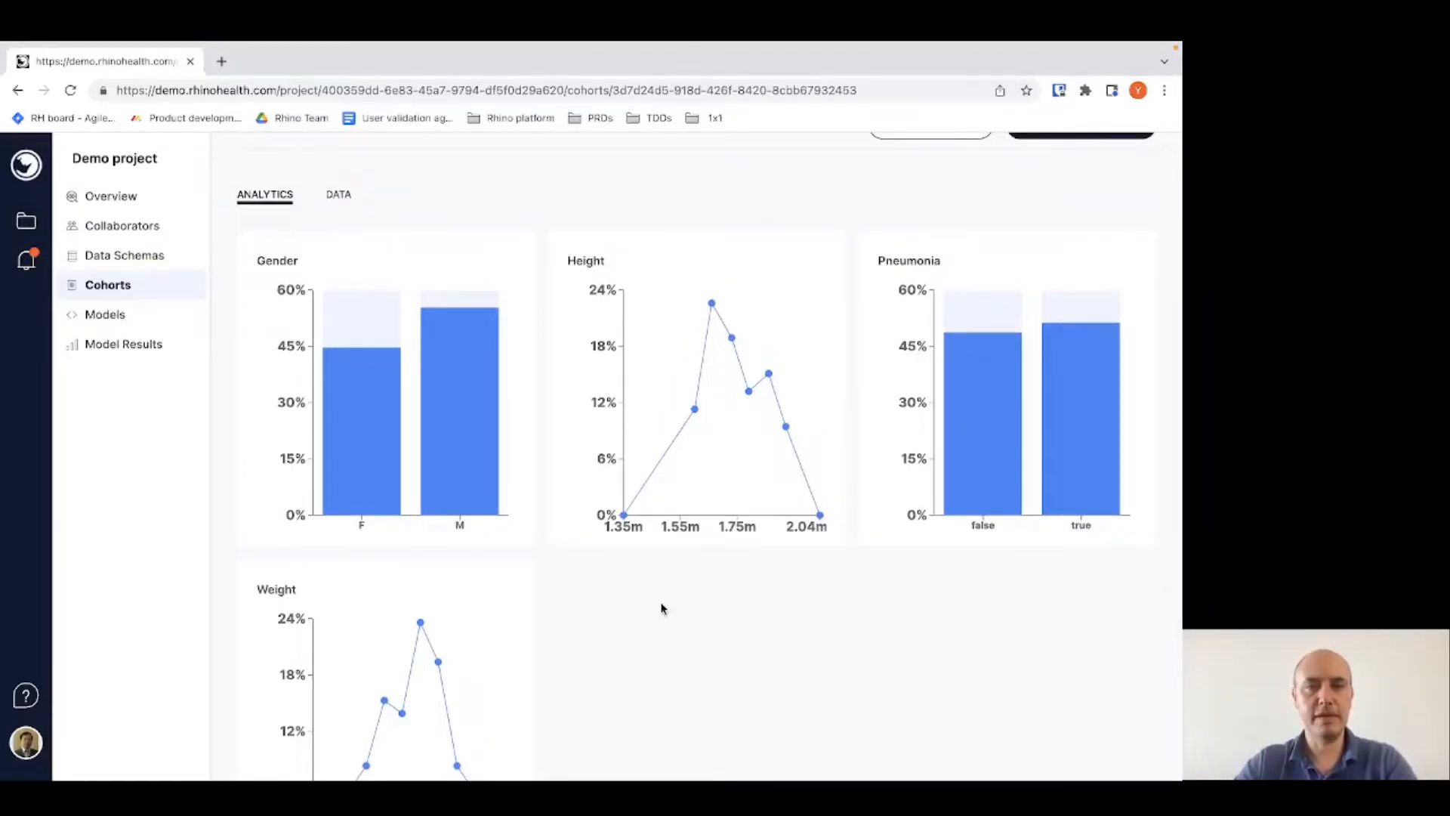
scroll(661, 608, up, 1)
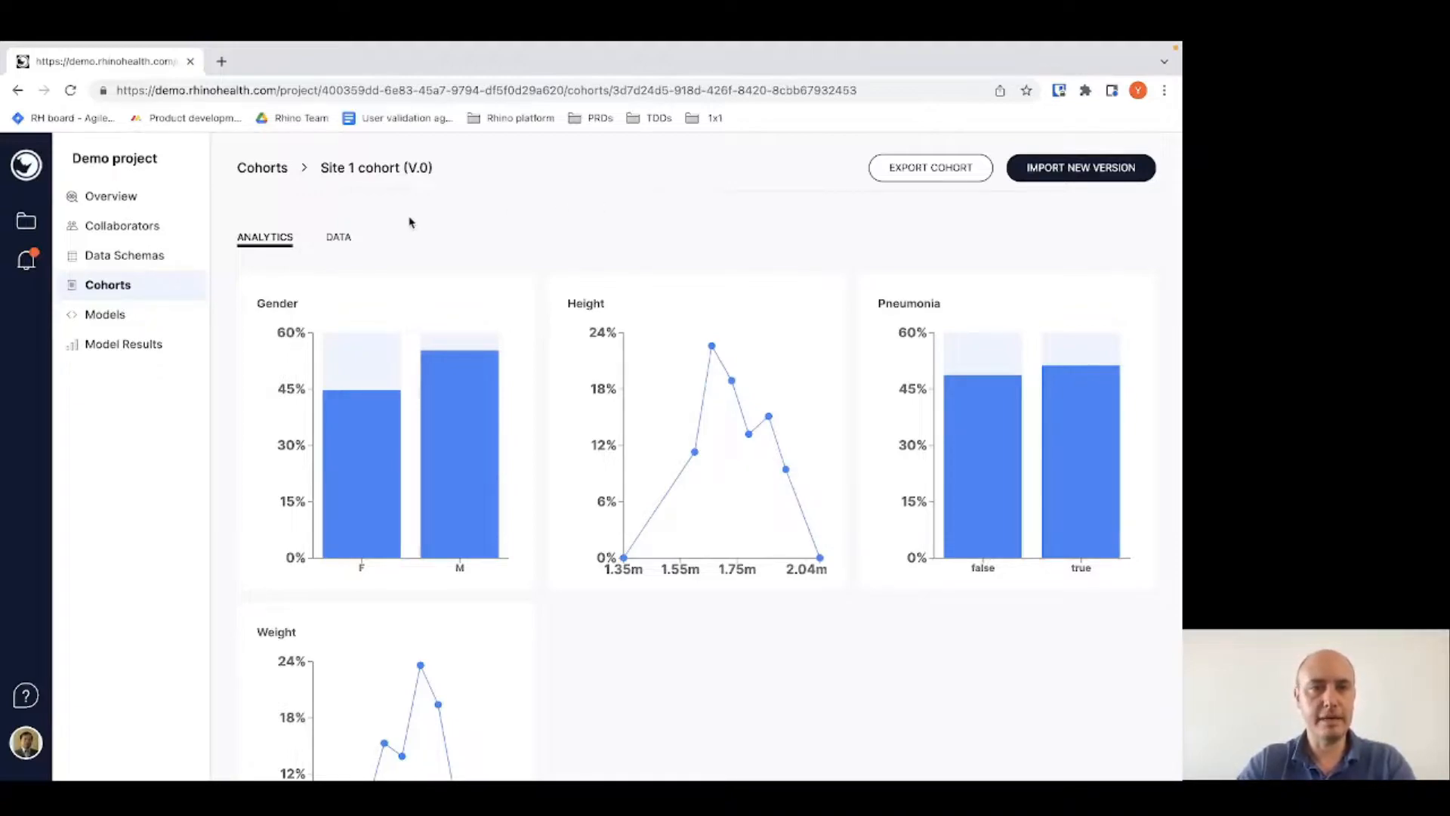
- View the first series in the Site 1 cohort's data, adjust its levels to about W 3660, L 1492, and show the additional viewer tools
click(337, 240)
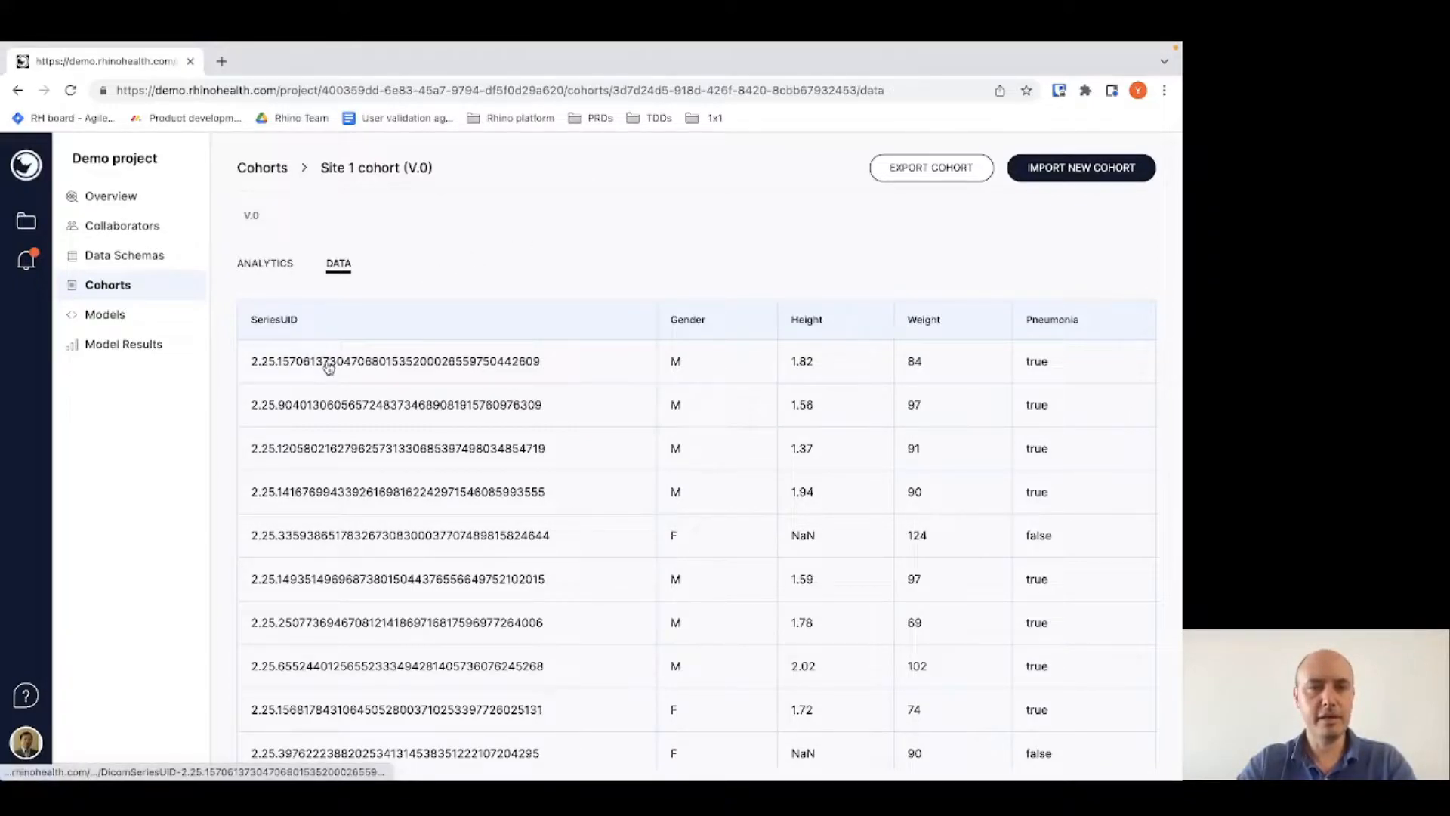
click(326, 362)
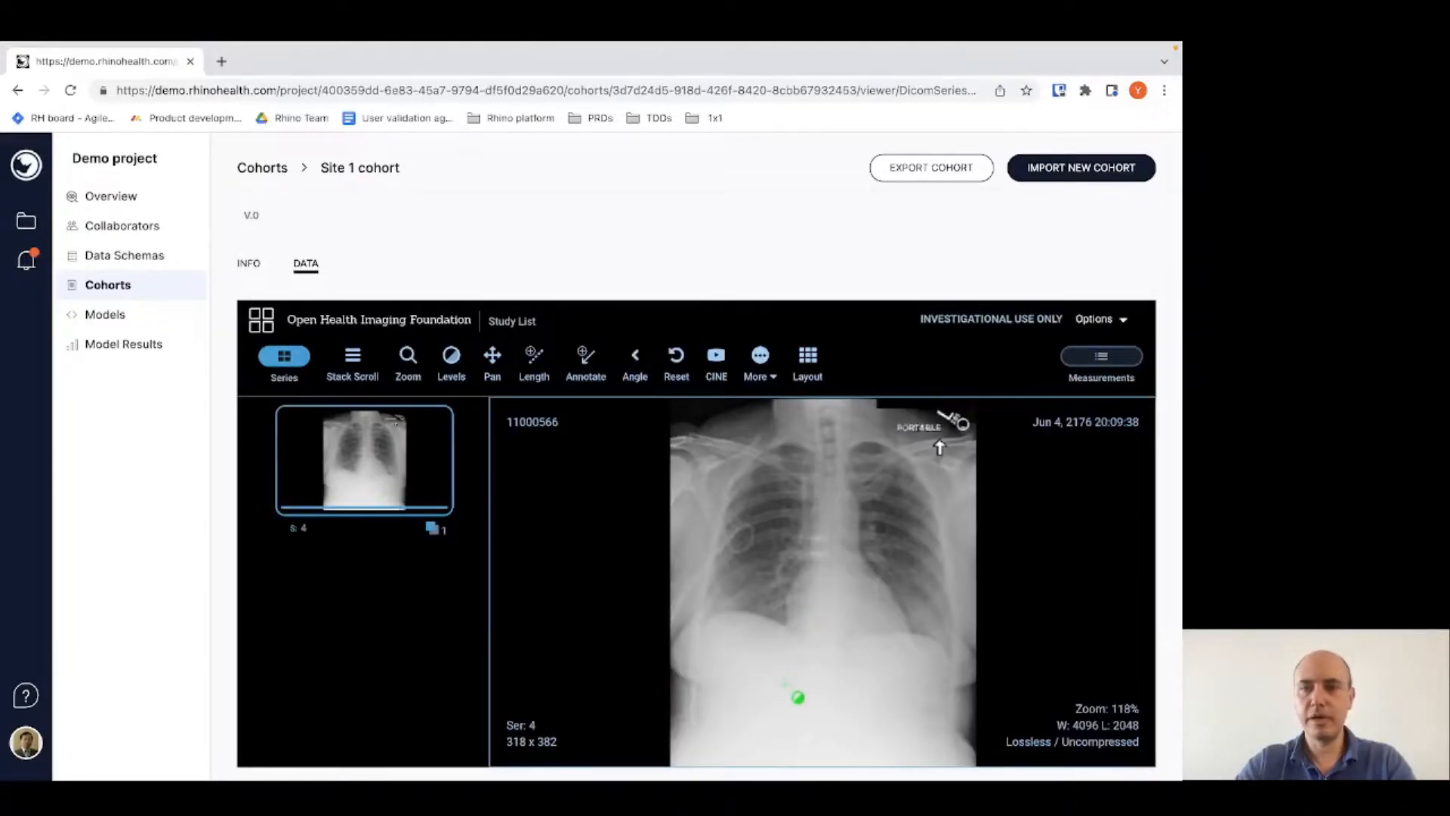
drag(796, 698, 706, 587)
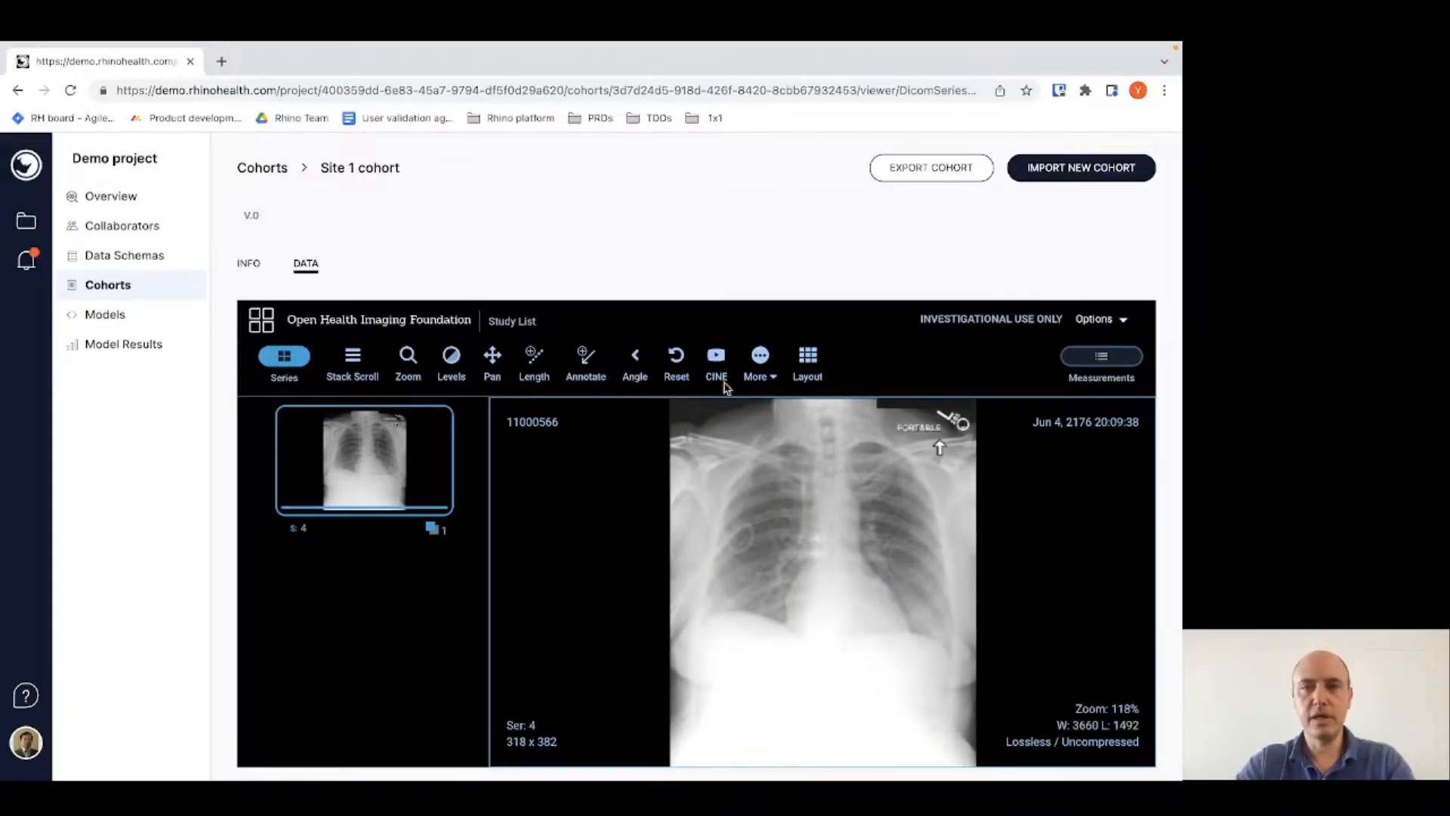
click(761, 373)
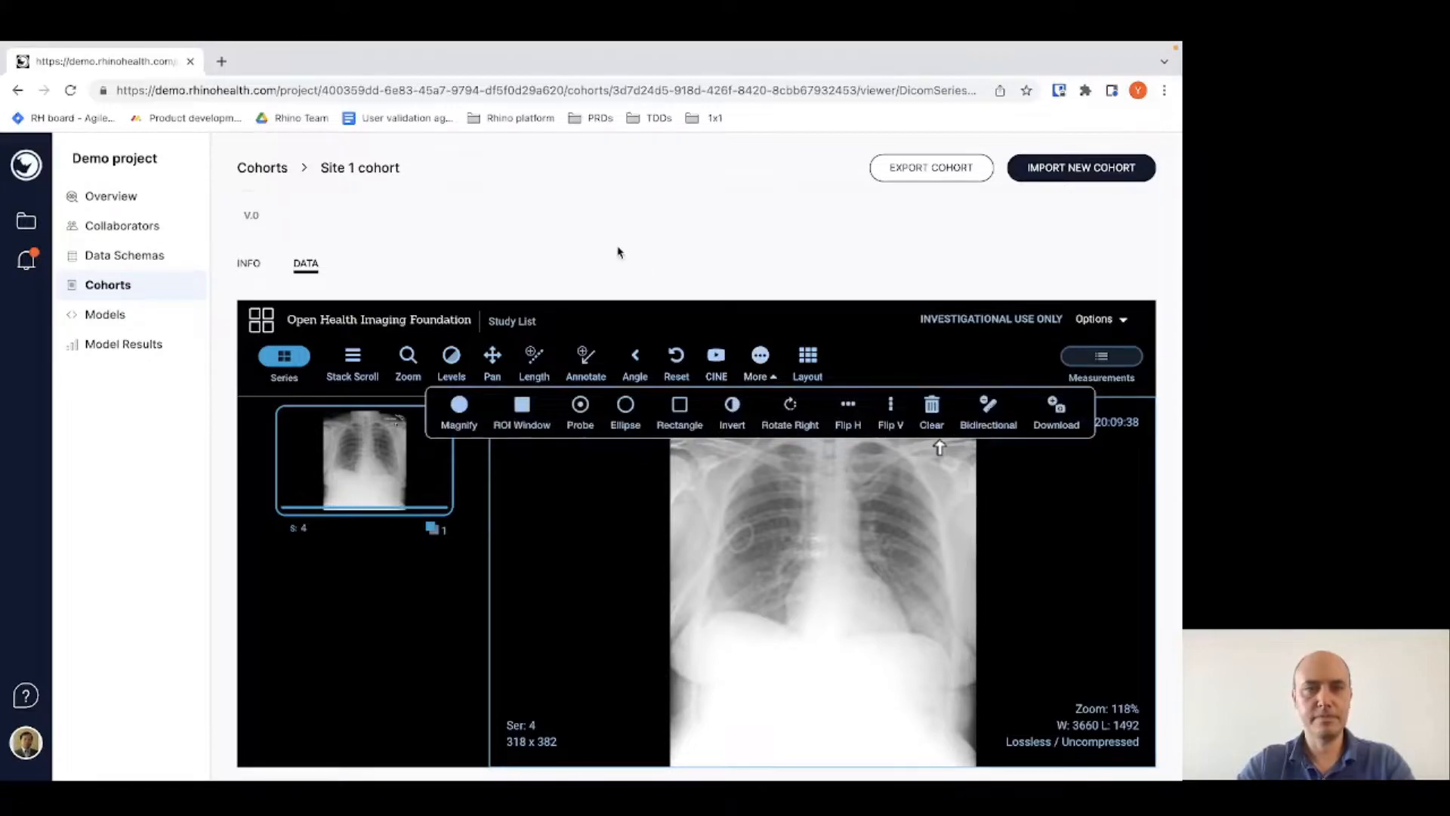
- Compare data completeness and feature distributions of the Site 1 and Site 2 cohorts in the combined cohort analytics
click(108, 286)
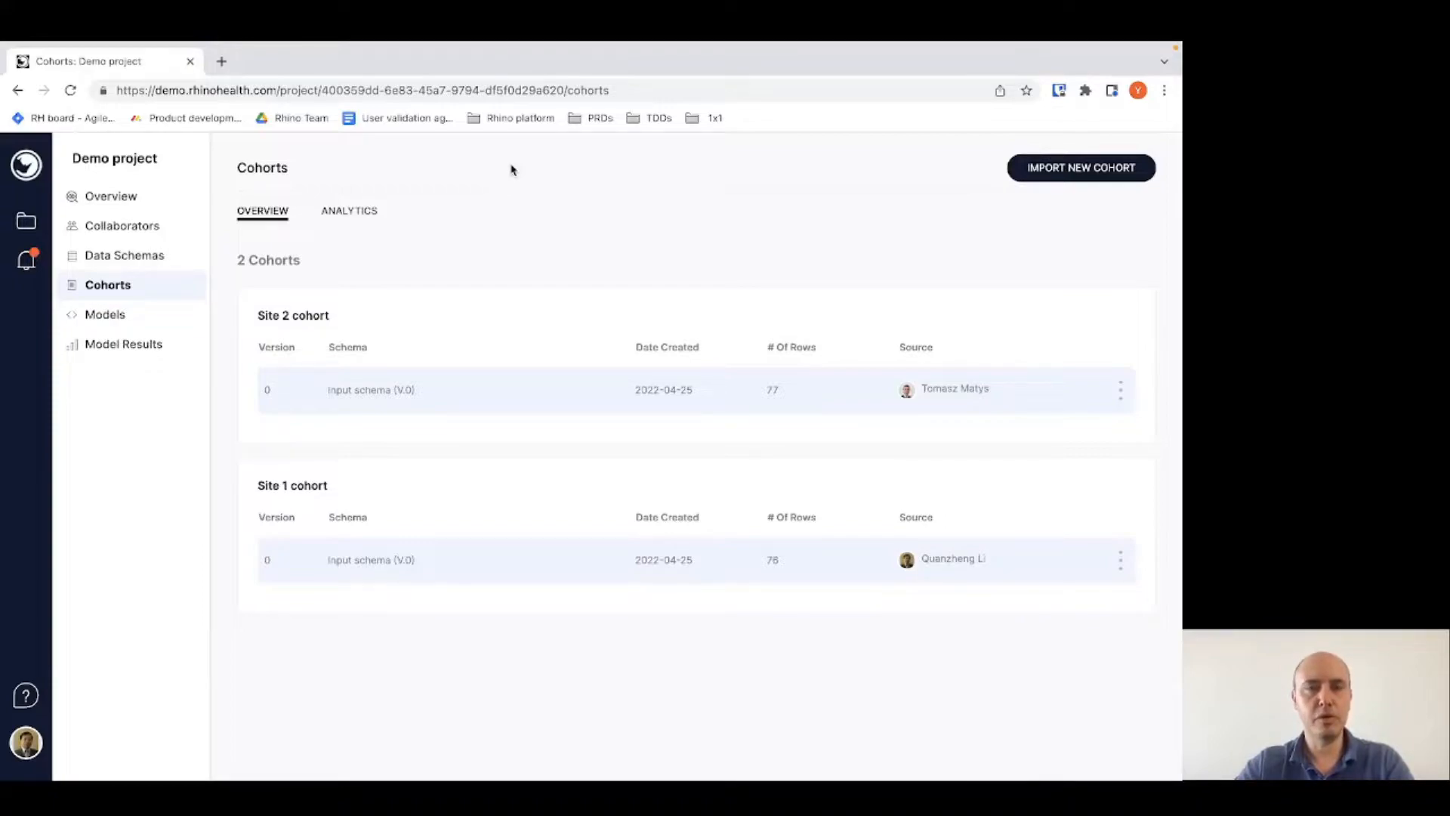
click(349, 211)
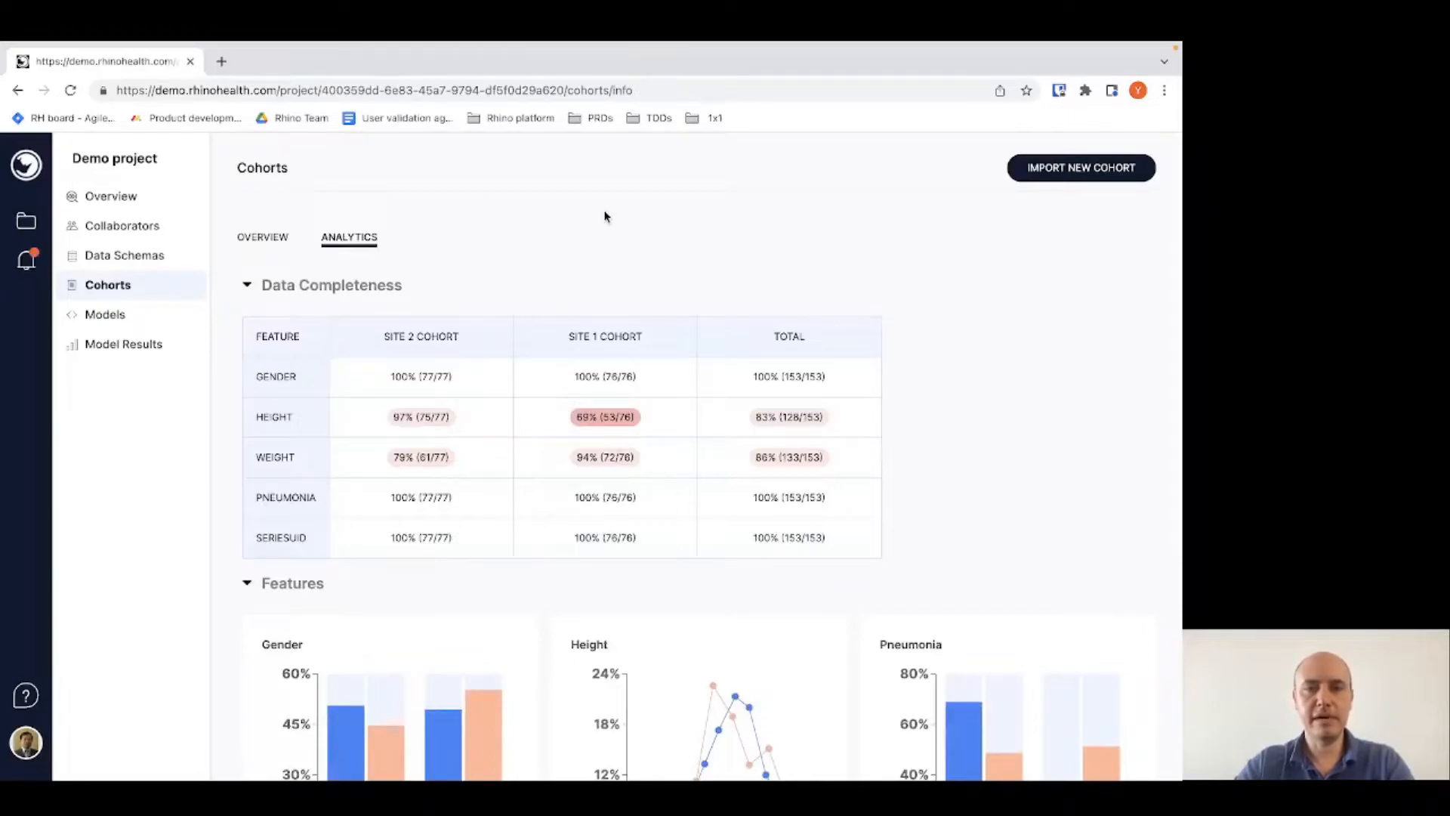
scroll(923, 476, down, 2)
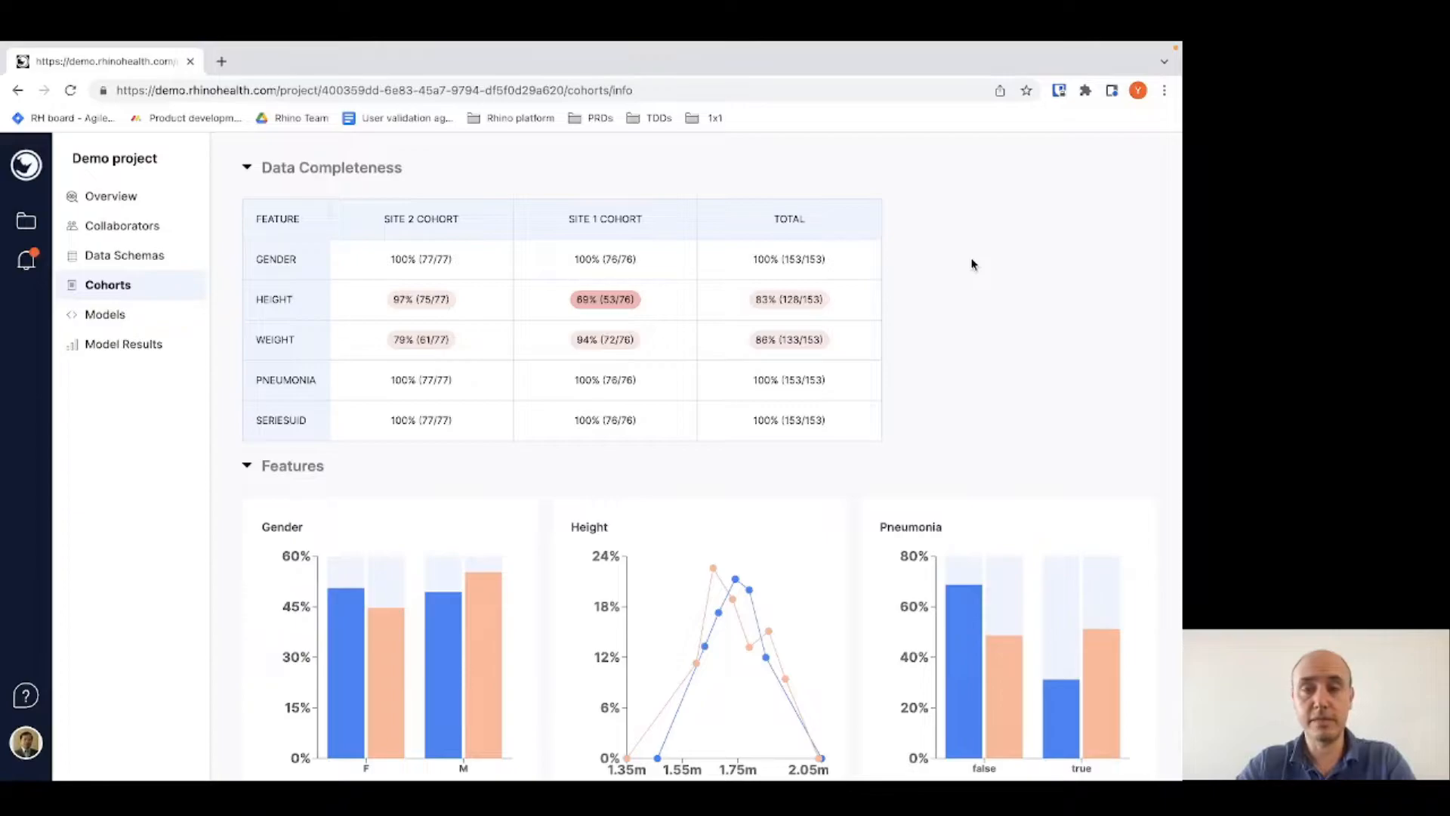
scroll(646, 542, down, 5)
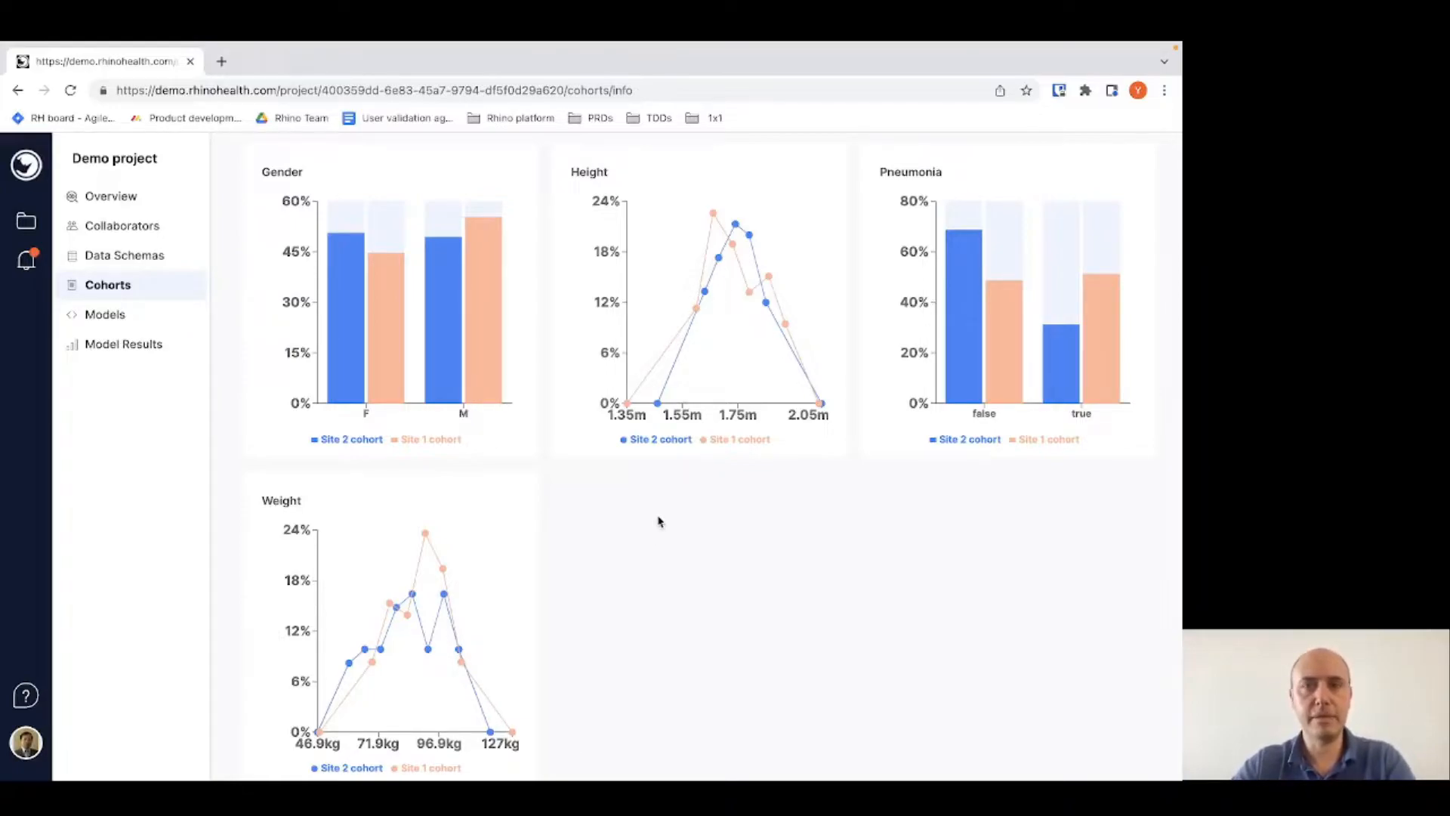
scroll(626, 201, up, 3)
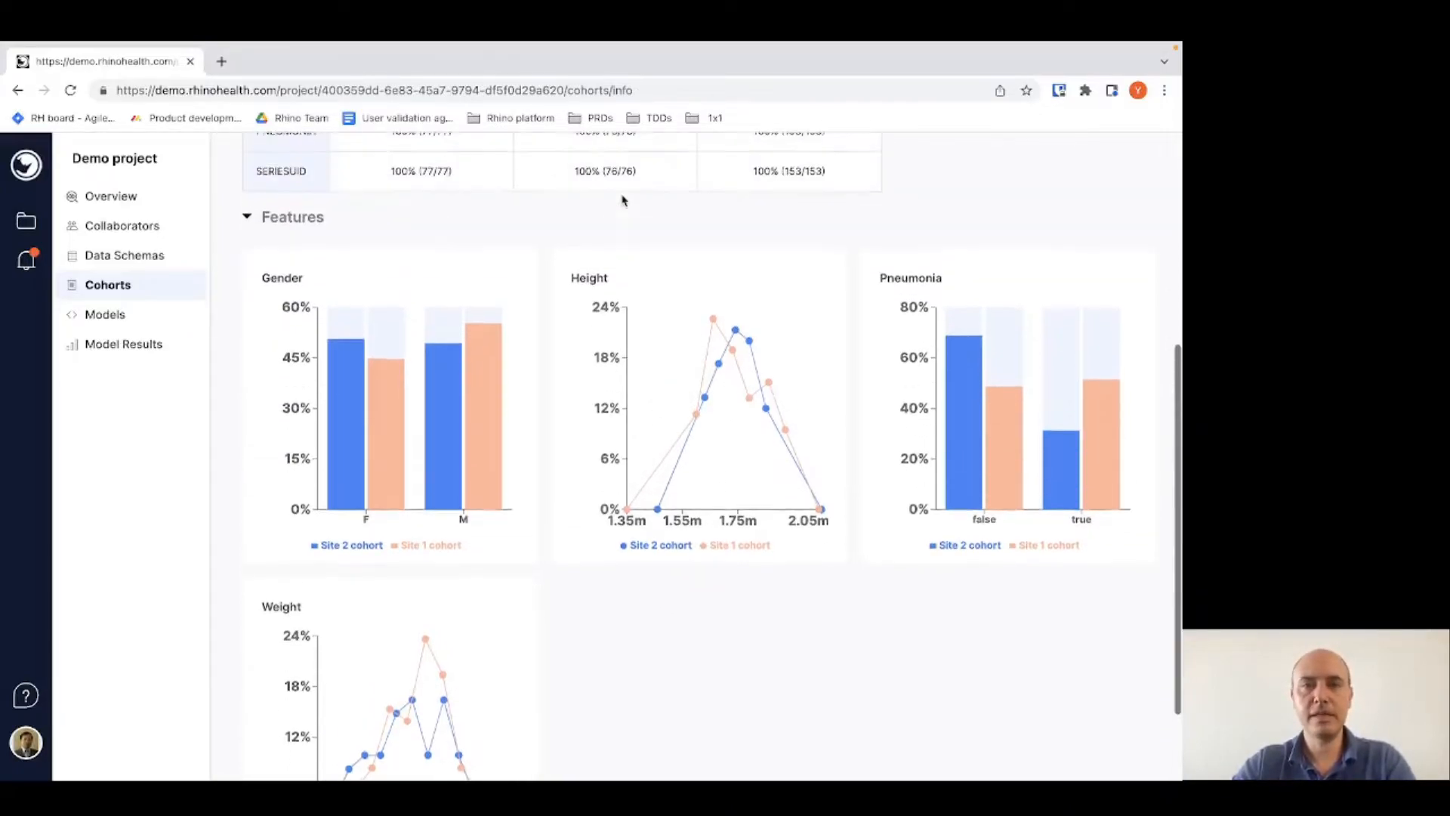
scroll(624, 198, up, 2)
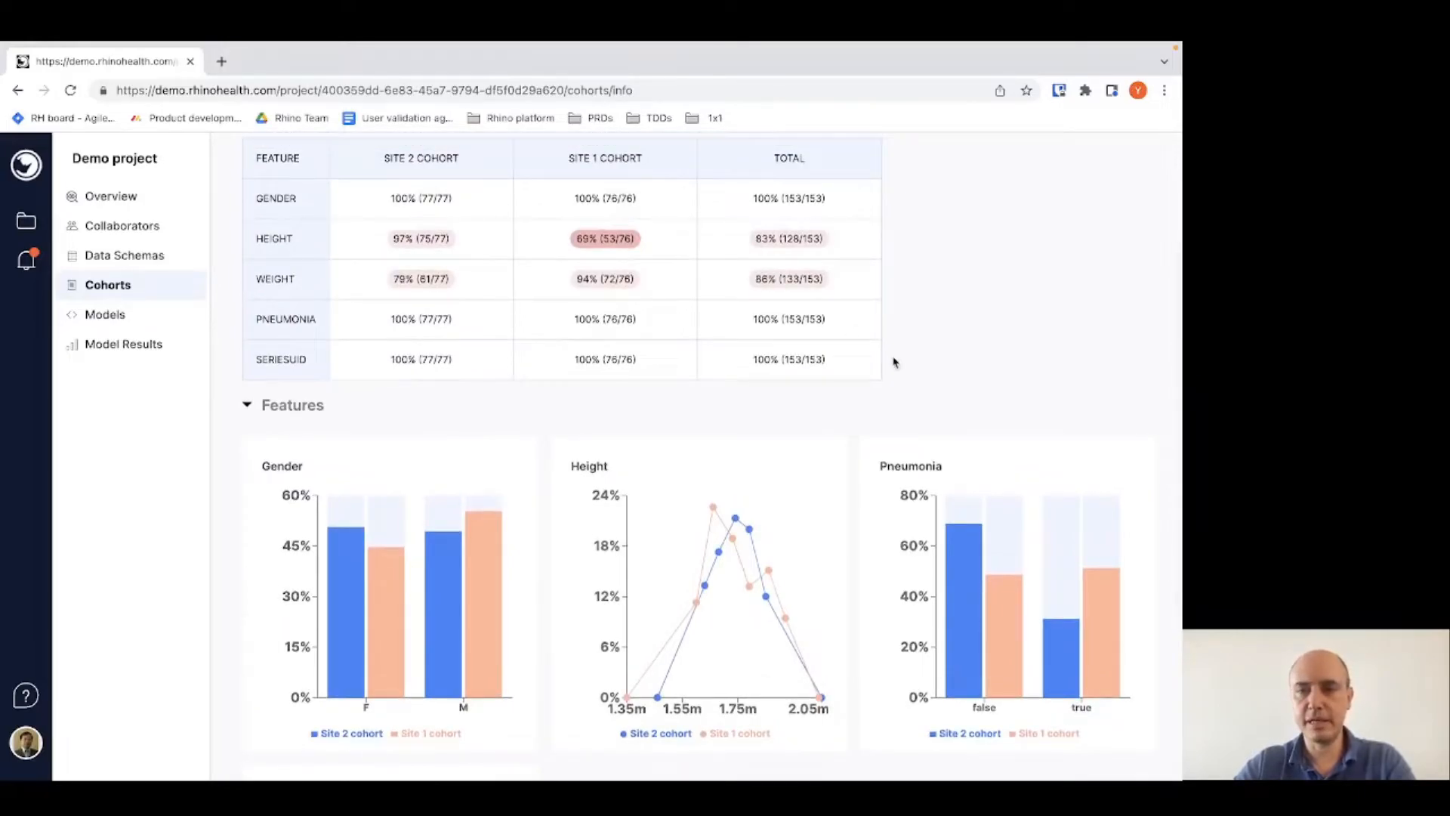
scroll(894, 363, up, 1)
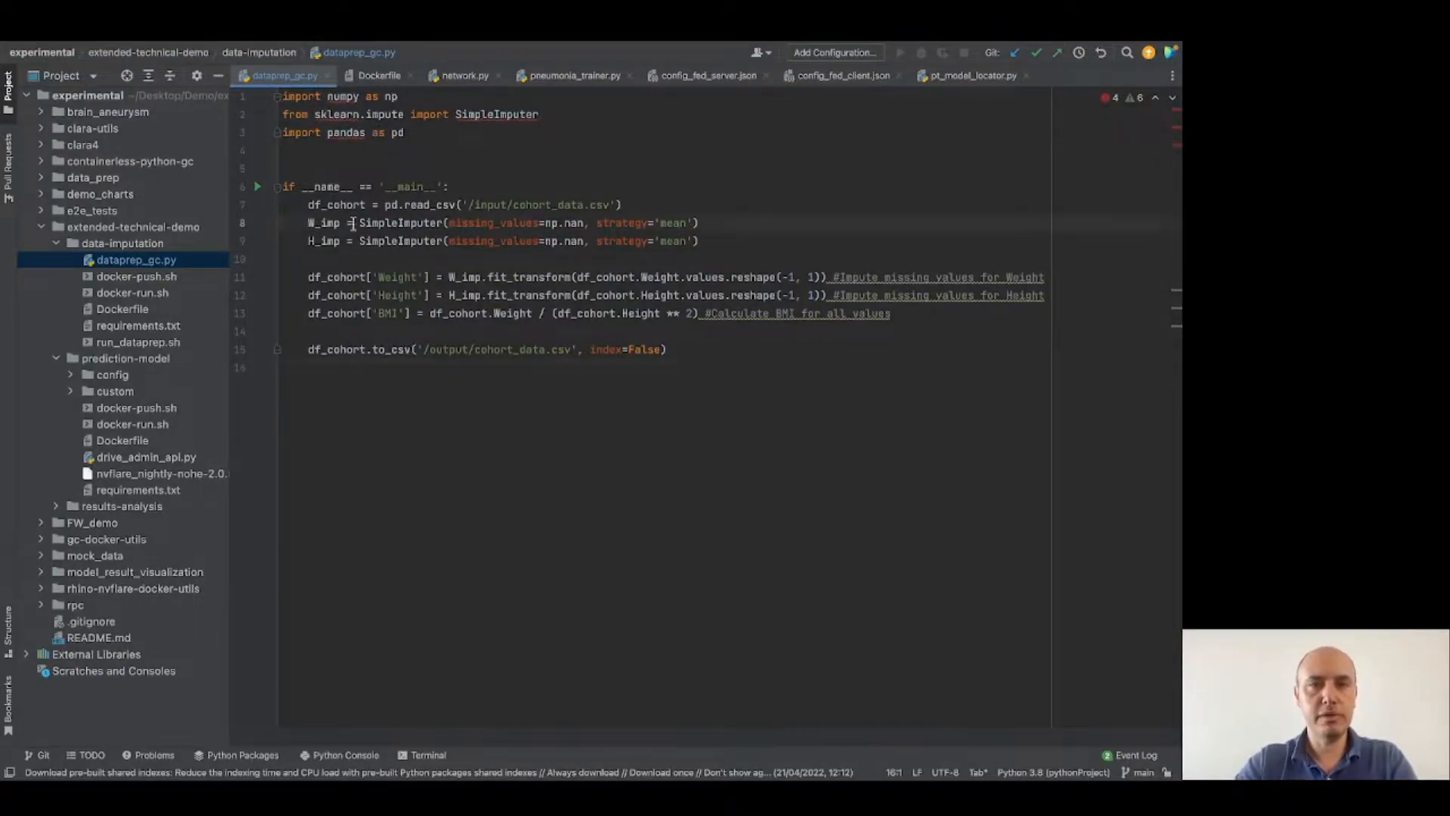
- In PyCharm, examine the weight and height SimpleImputer lines and the BMI calculation line in dataprep_gc.py
drag(307, 223, 730, 254)
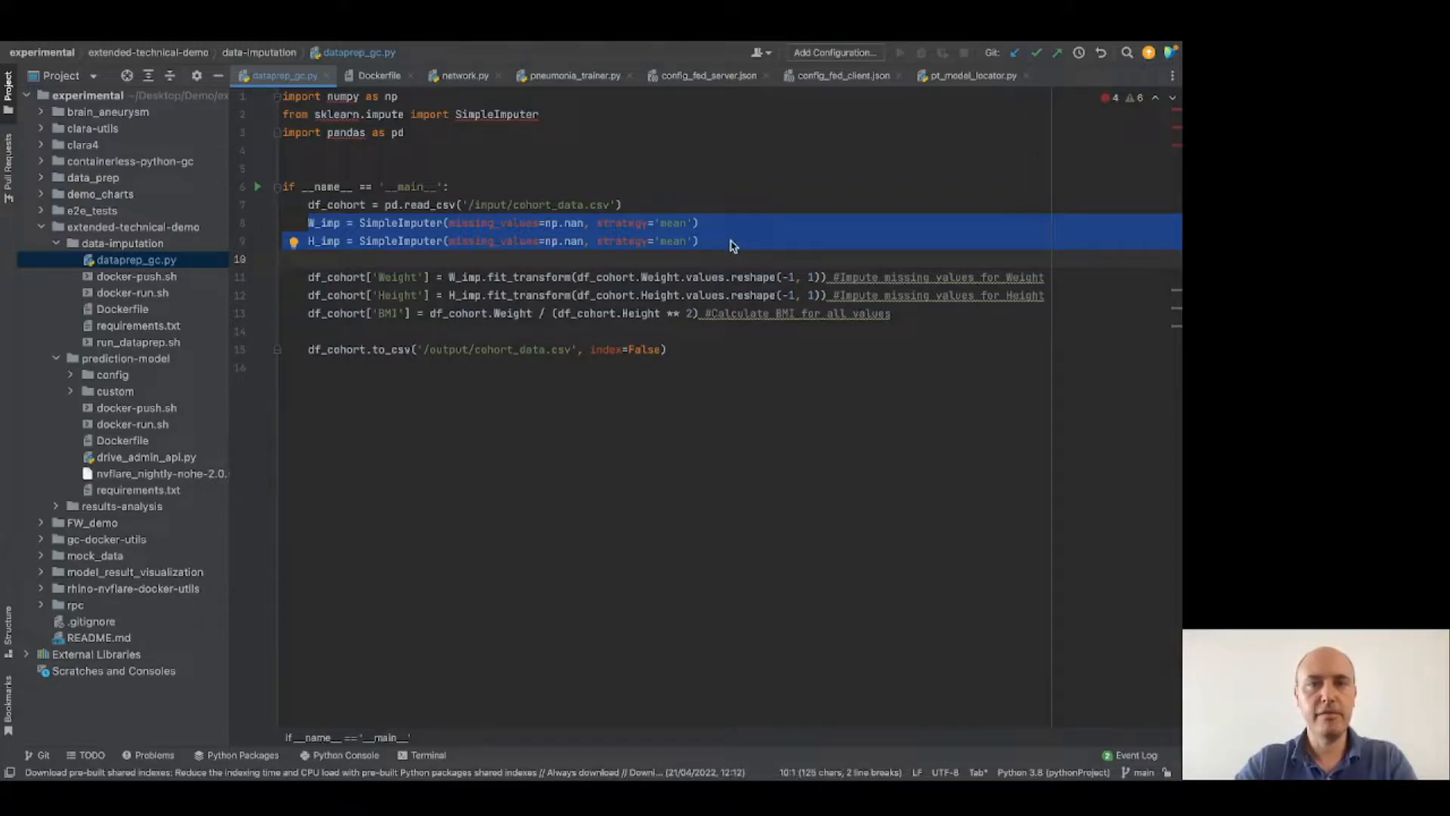
key(Left)
drag(307, 313, 842, 313)
click(899, 314)
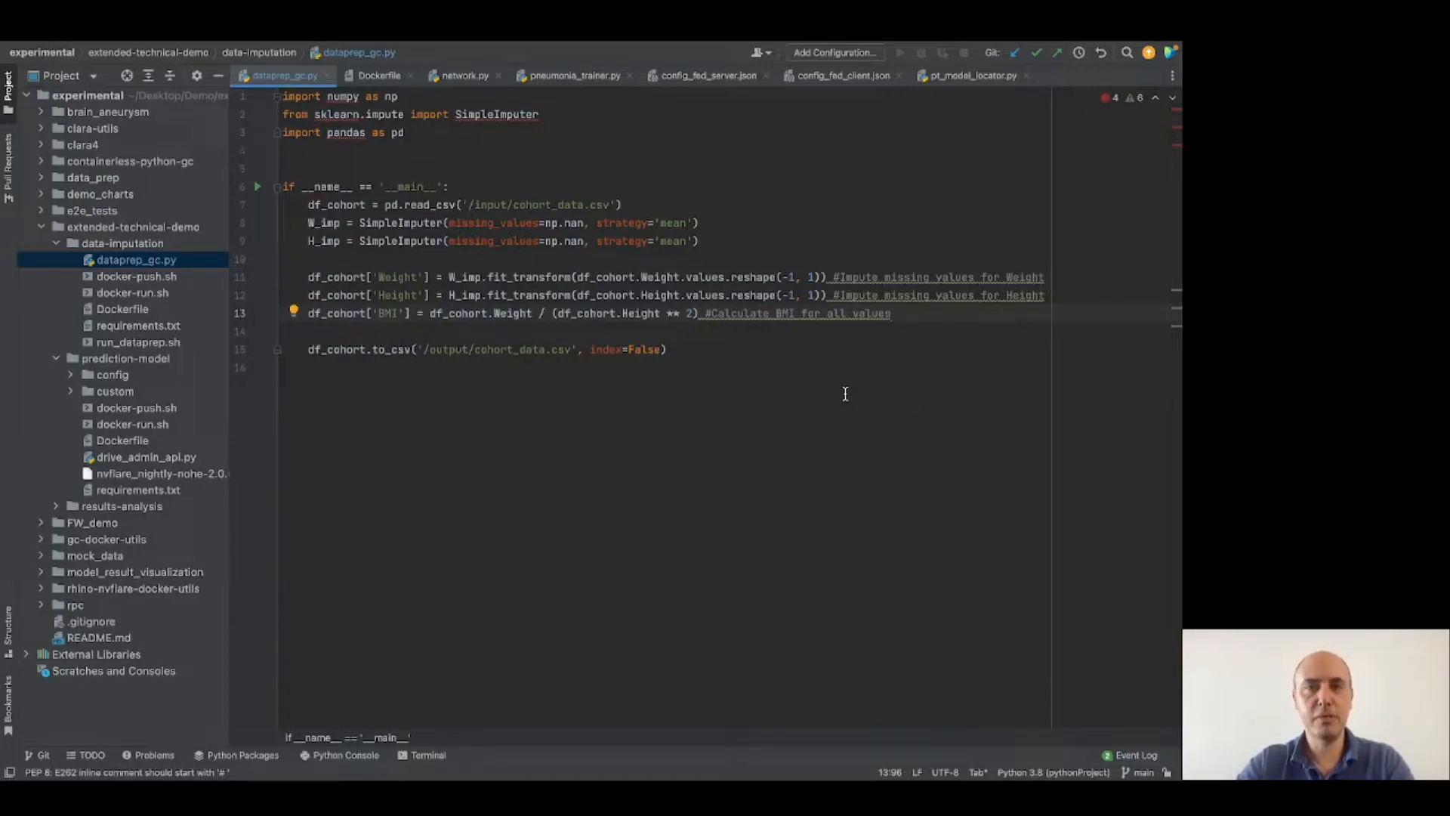
- Switch to the terminal, list the files in the data-imputation folder and locate the docker-push.sh script
key(ctrl+Right)
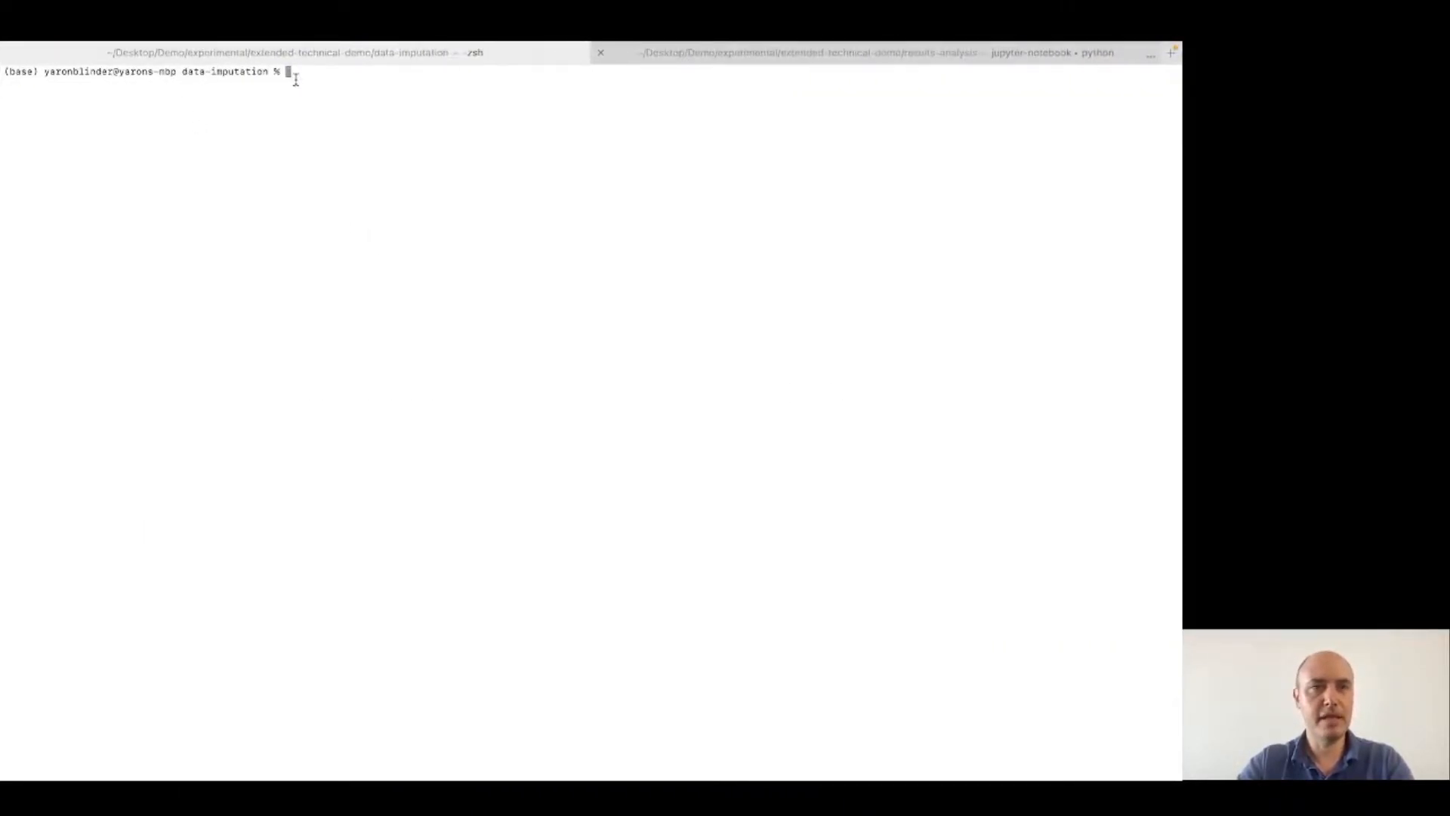
text(ls)
key(Return)
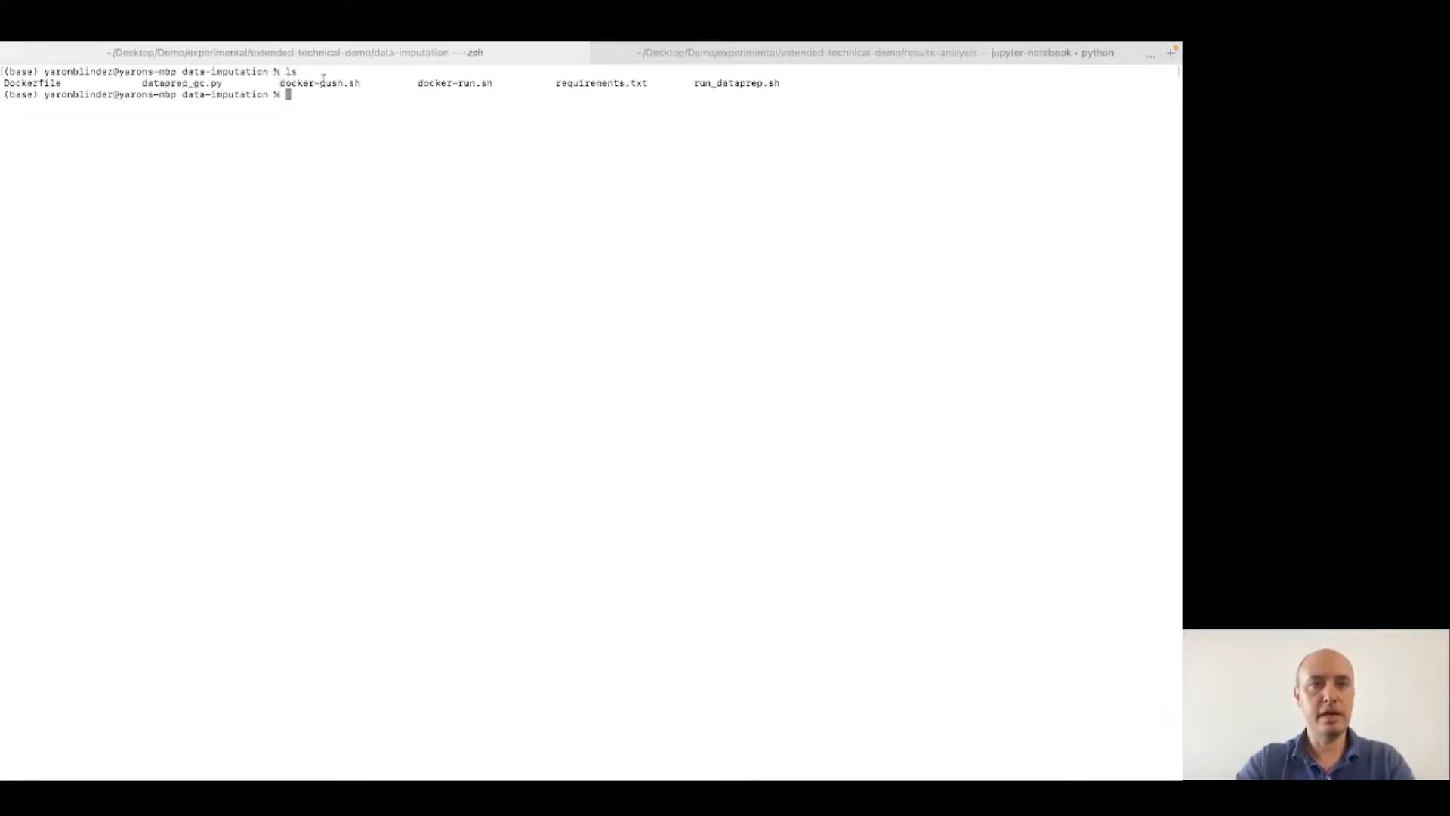
drag(280, 81, 380, 81)
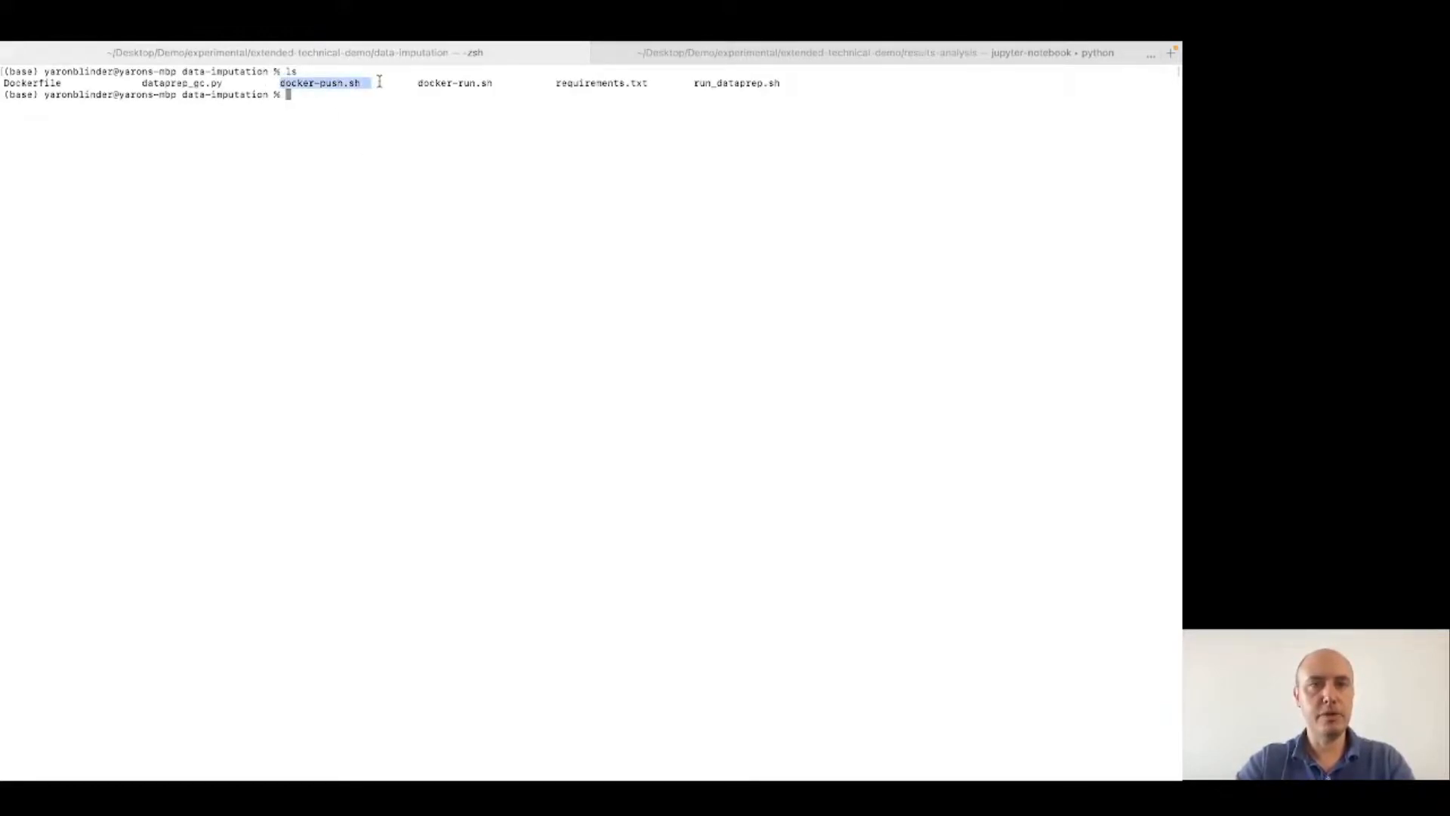
click(389, 270)
- Run ../../gc-docker-utils/docker-push.sh rhino-gc-workgroup-mgh-dev-radiology demo-data-imputation-test_demo_100 and select the resulting container image URI
key(Up)
key(Up)
key(Up)
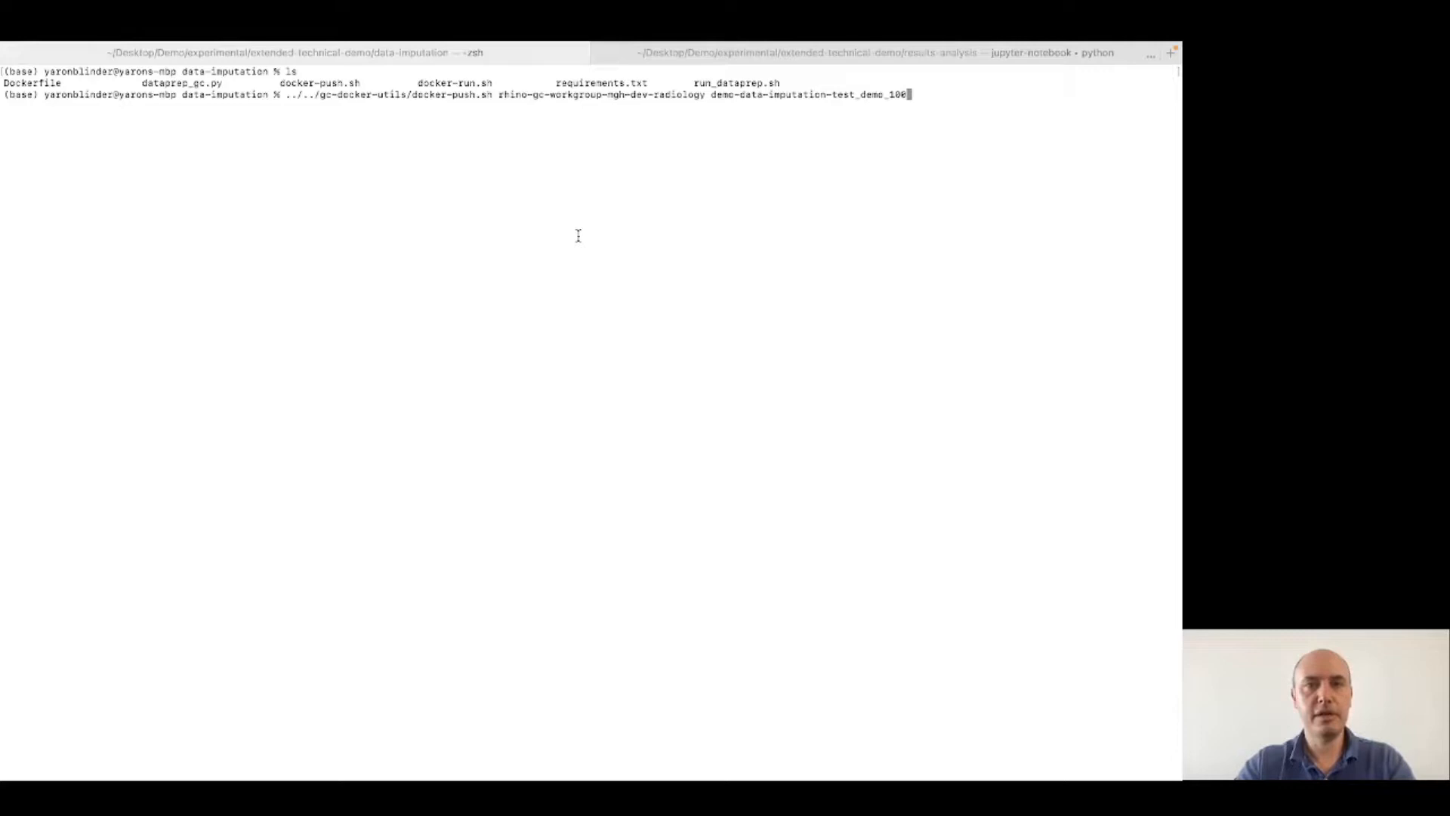
key(Return)
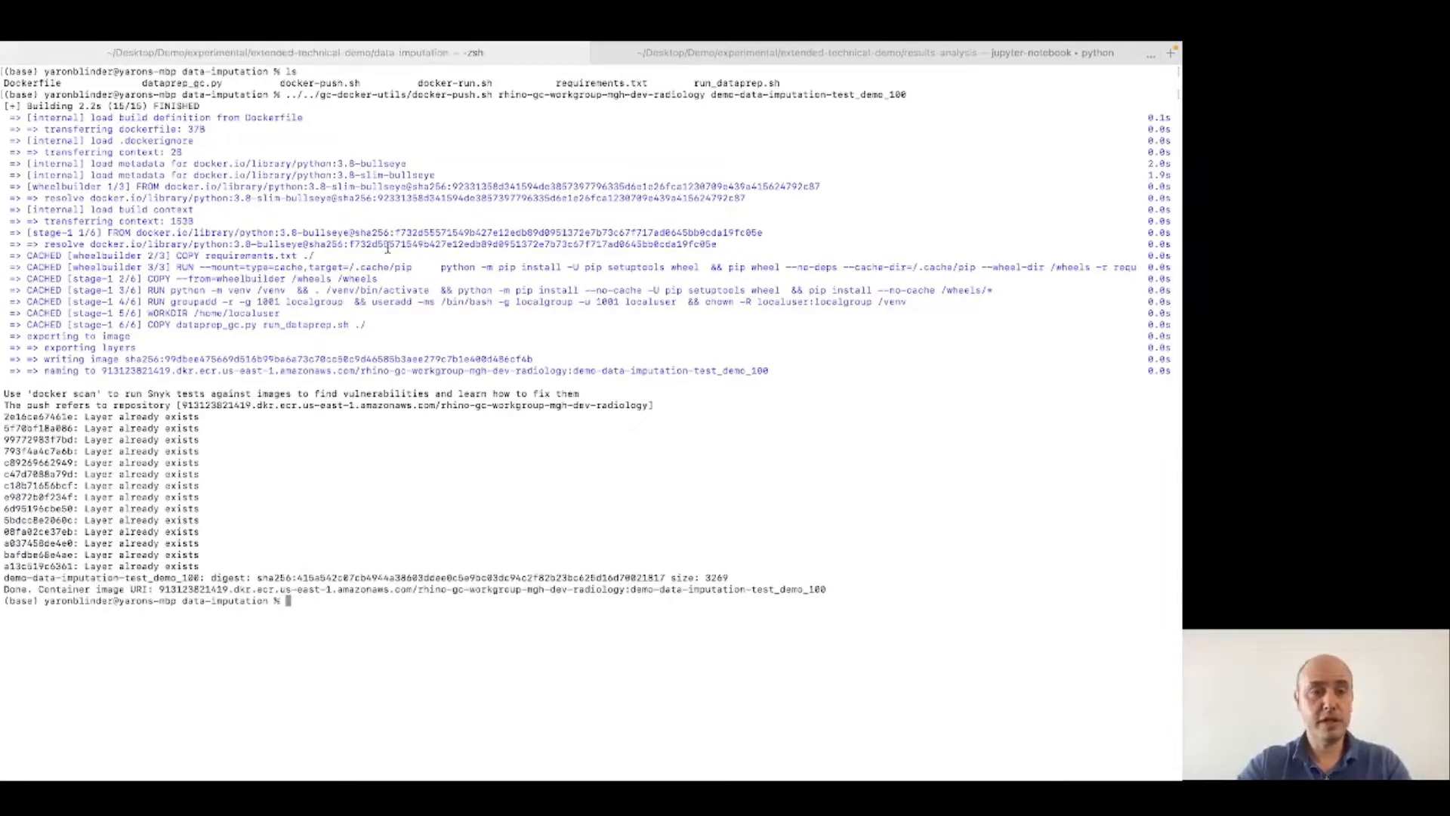
drag(159, 589, 847, 586)
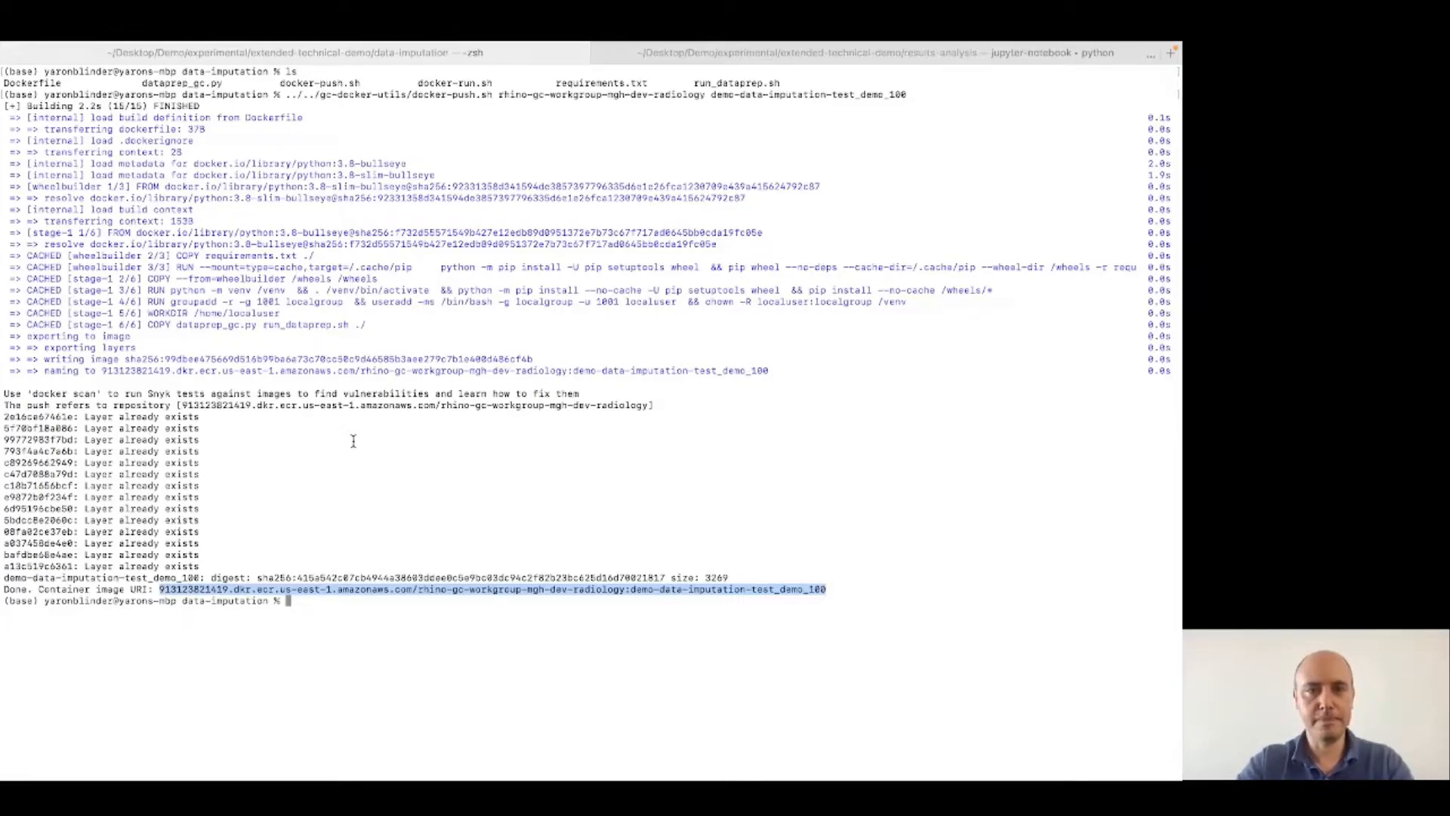
- Switch to the browser and create a new version of the Input schema by editing the latest schema
key(ctrl+Left)
key(ctrl+Left)
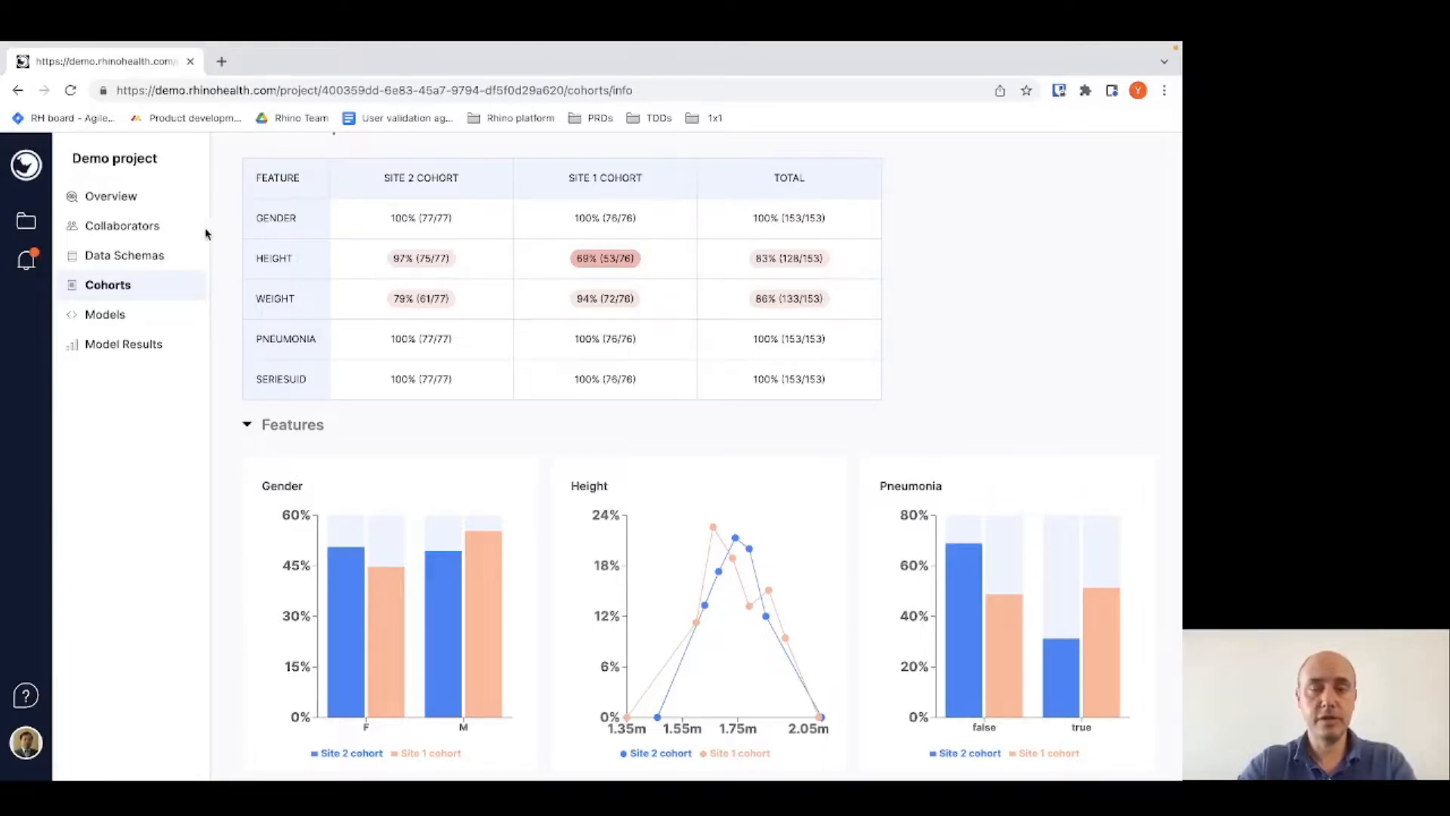
click(135, 257)
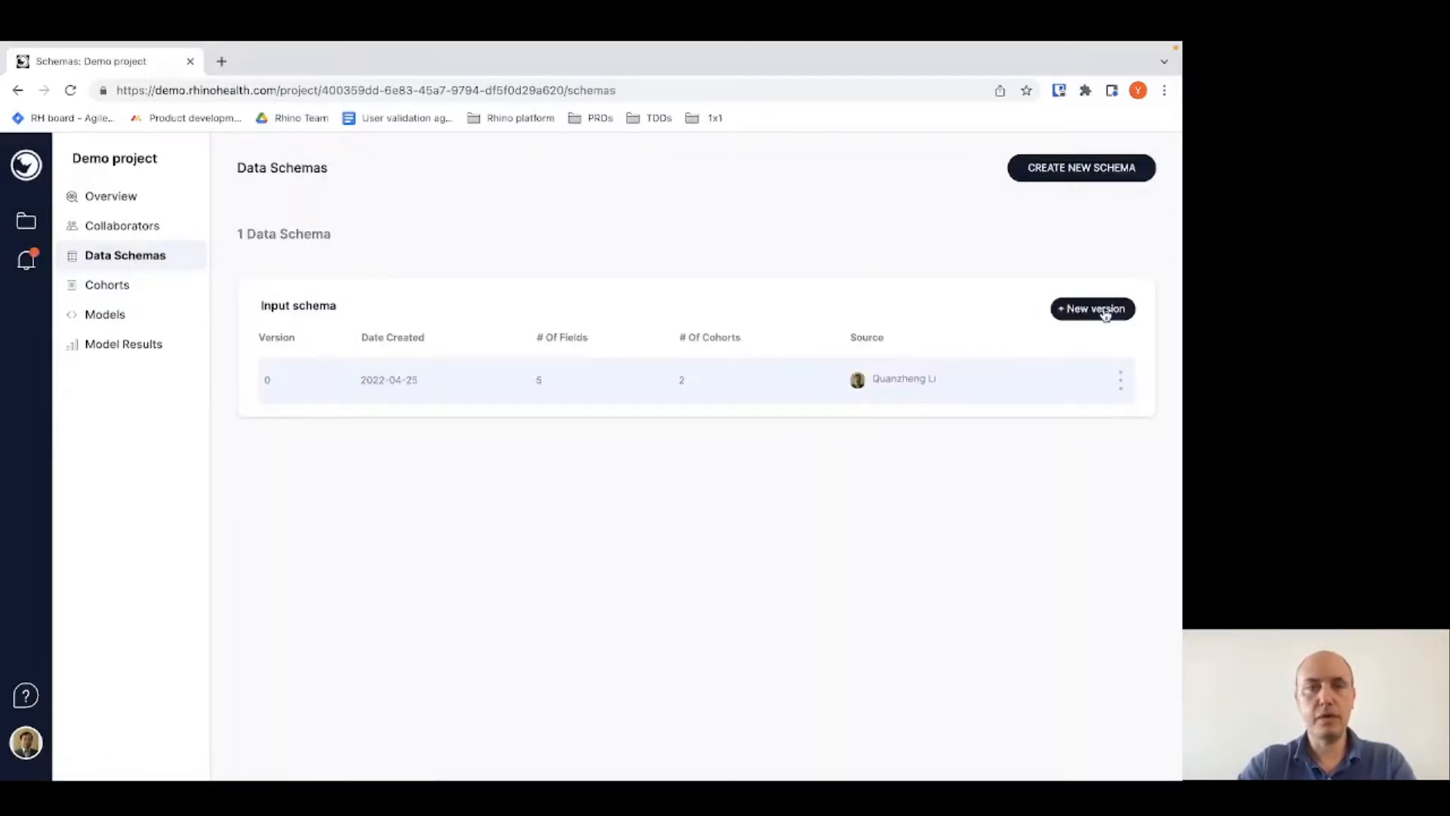
click(1104, 310)
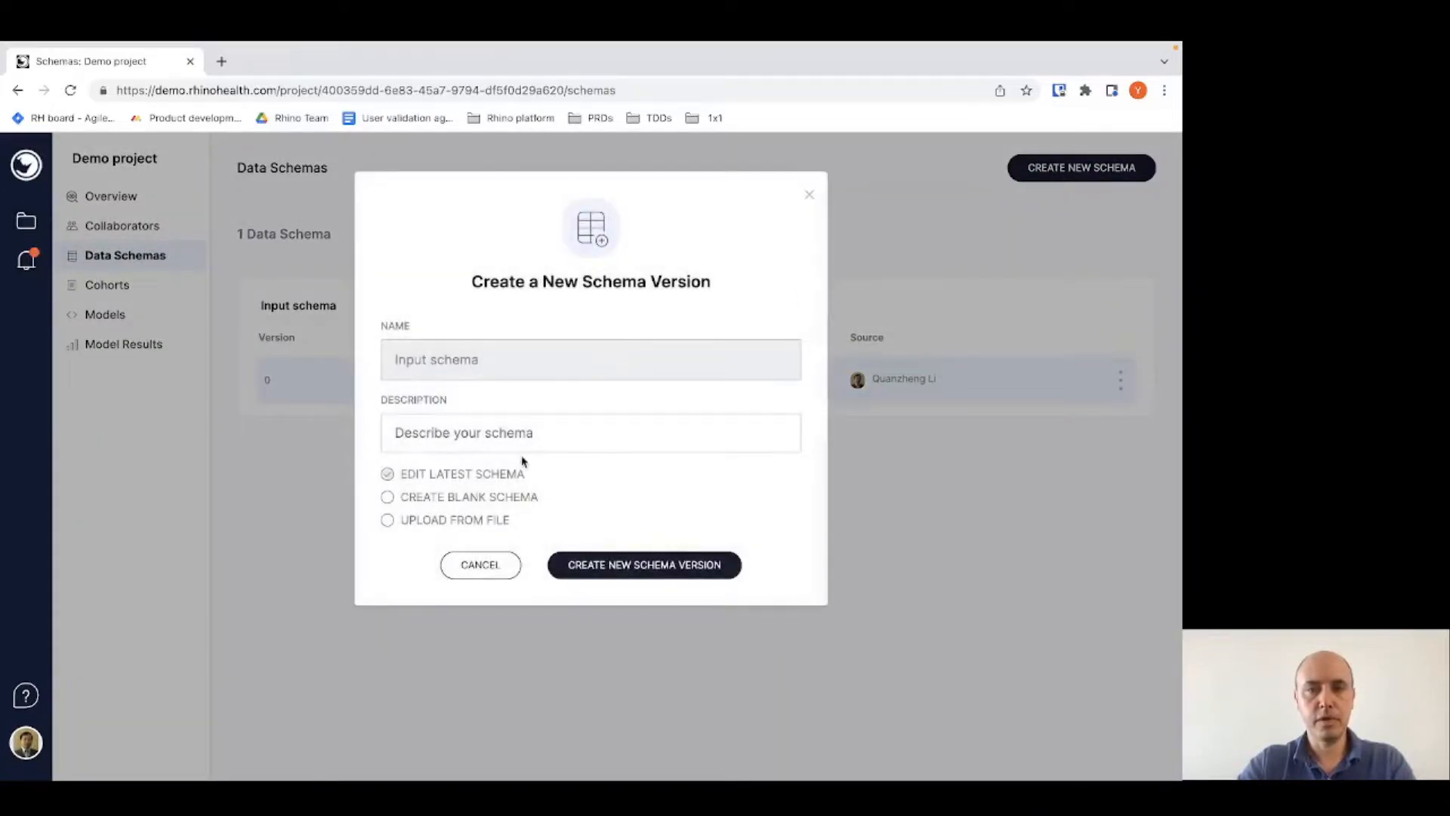
click(641, 565)
- Add a column after Pneumonia in the Input schema and name its variable BMI
scroll(861, 446, right, 3)
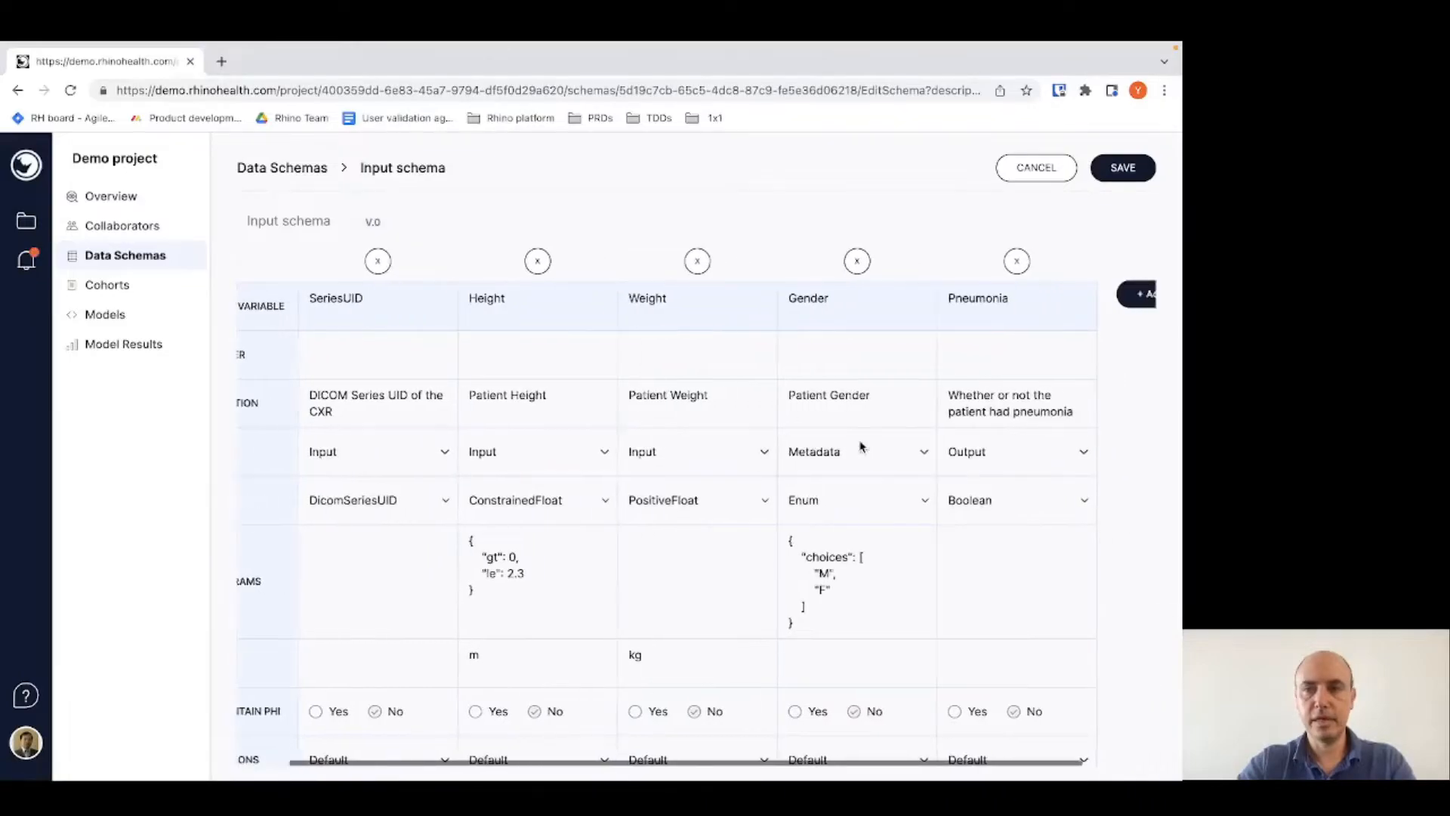
click(1109, 293)
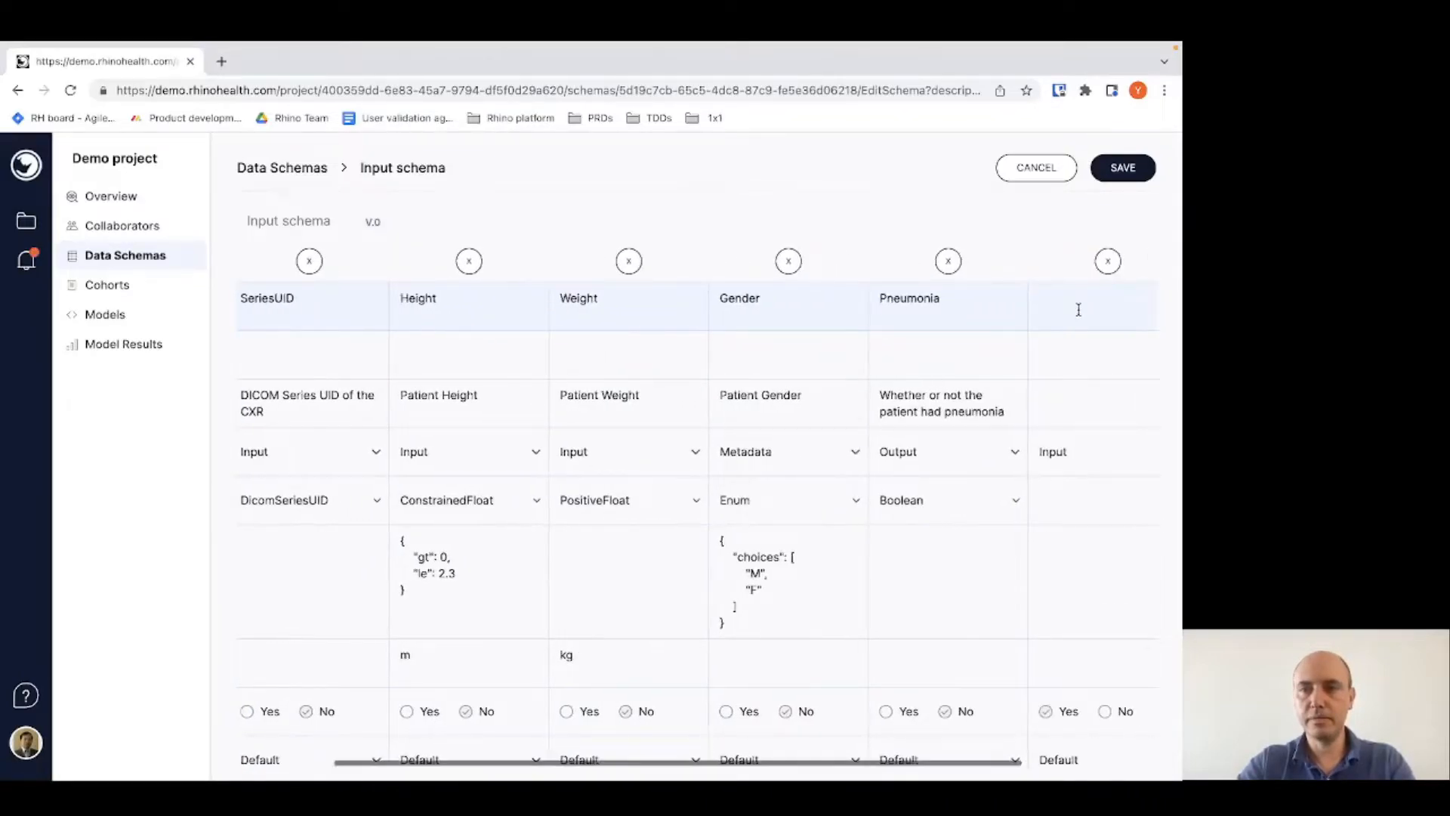
scroll(1042, 306, right, 2)
click(994, 306)
text(BMI)
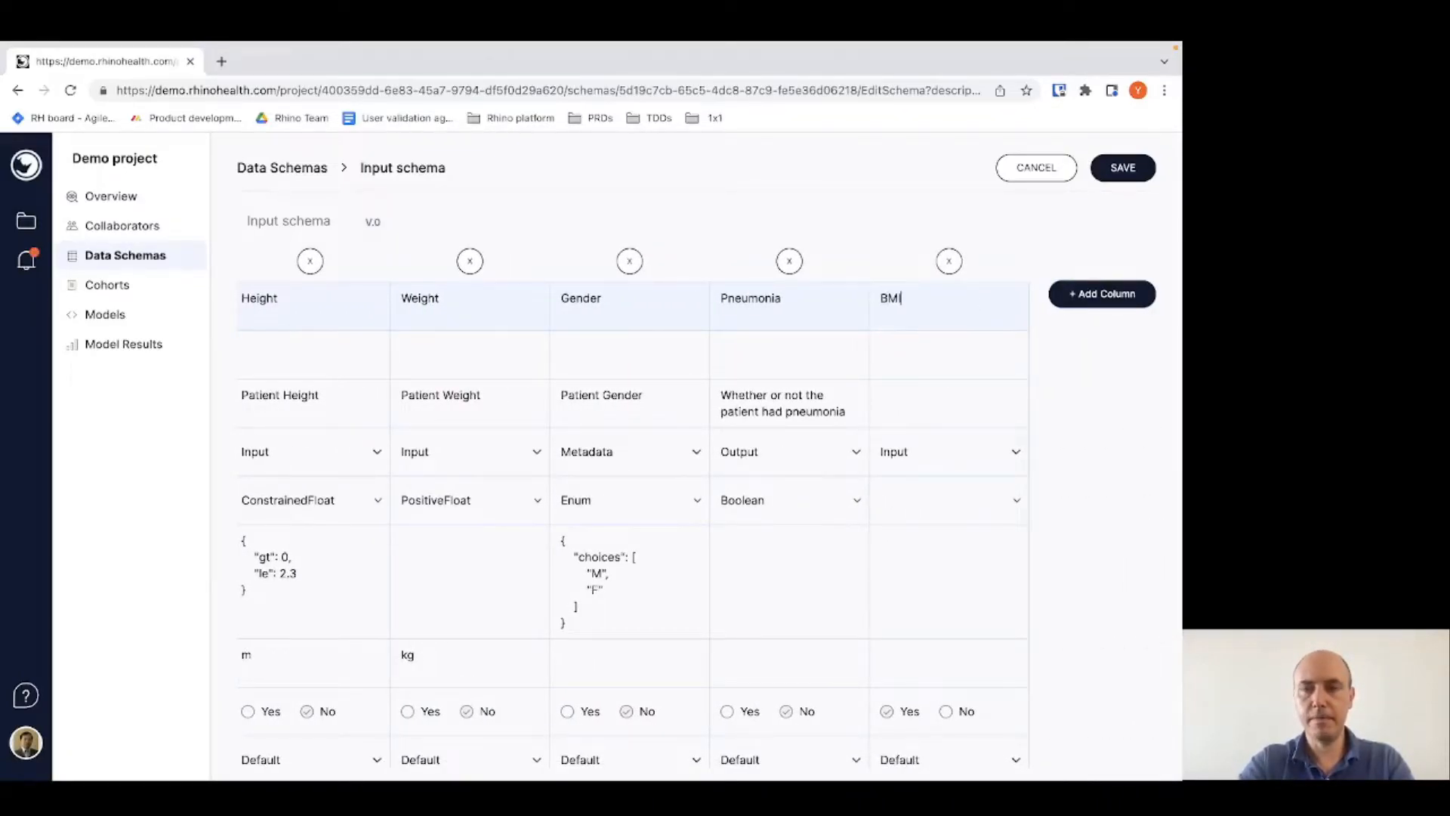
- Set the BMI column's type to NonNegativeFloat, mark it as not containing PHI, and save the schema version
click(1019, 504)
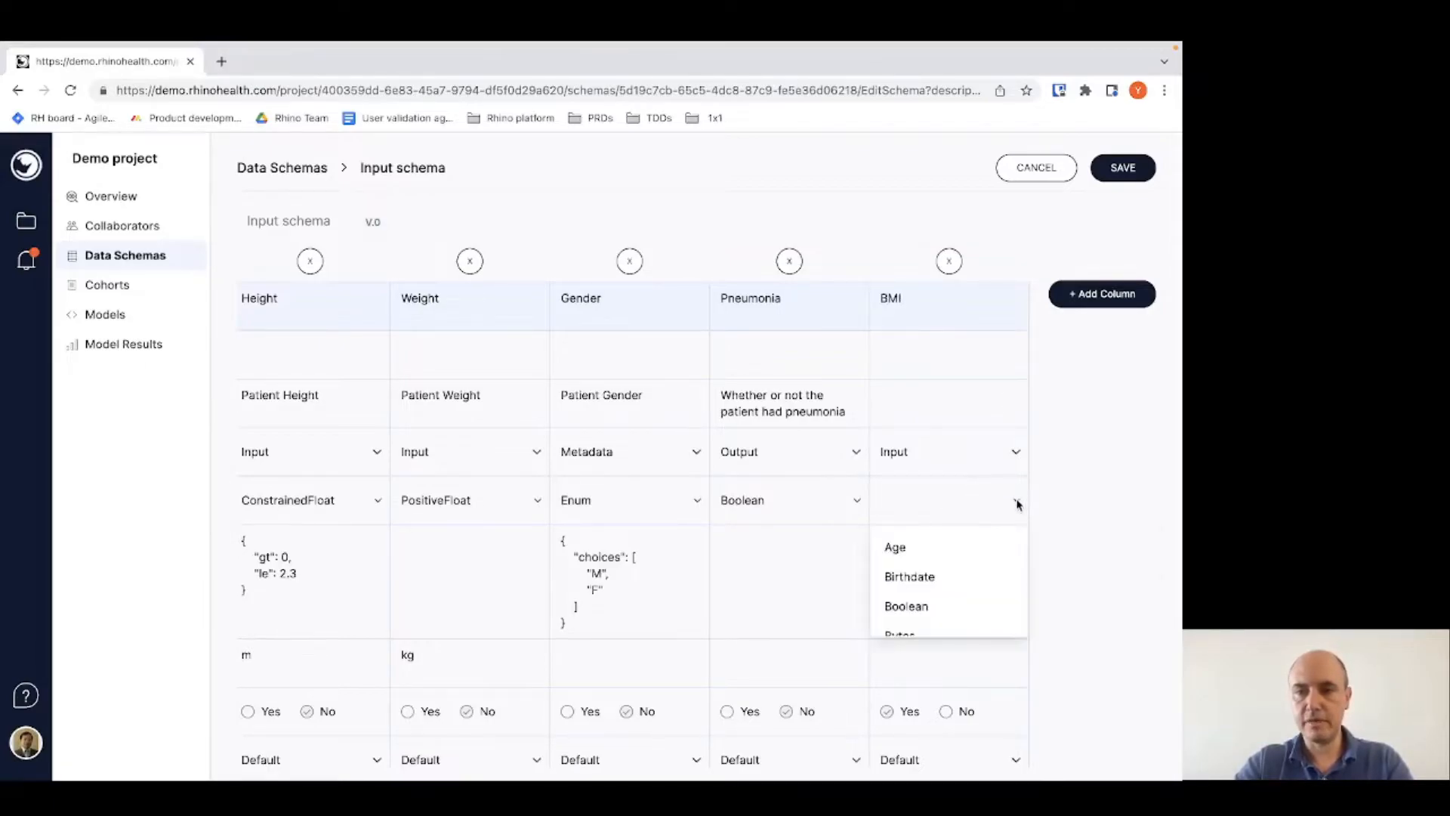
click(927, 500)
text(non)
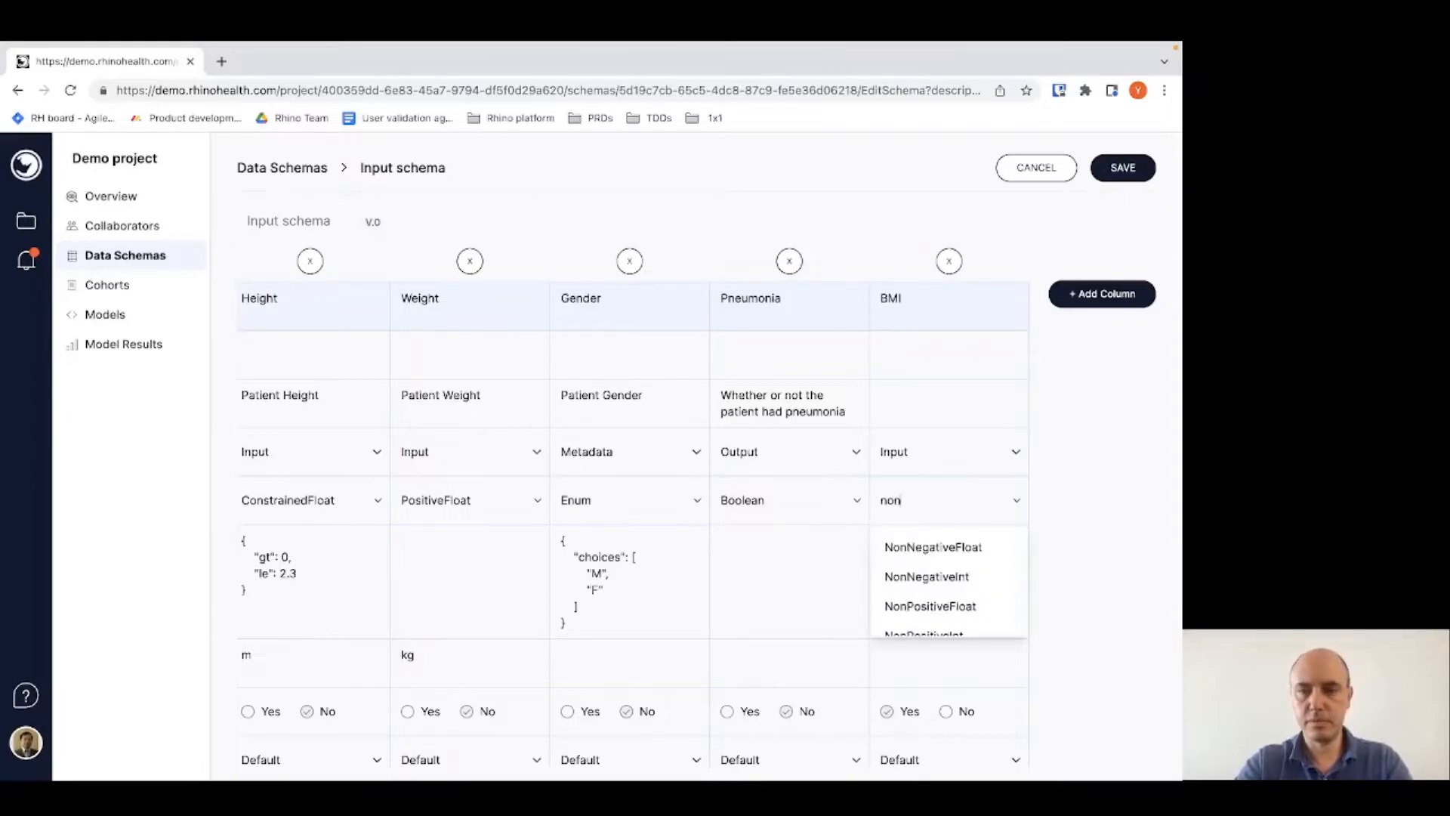
click(915, 546)
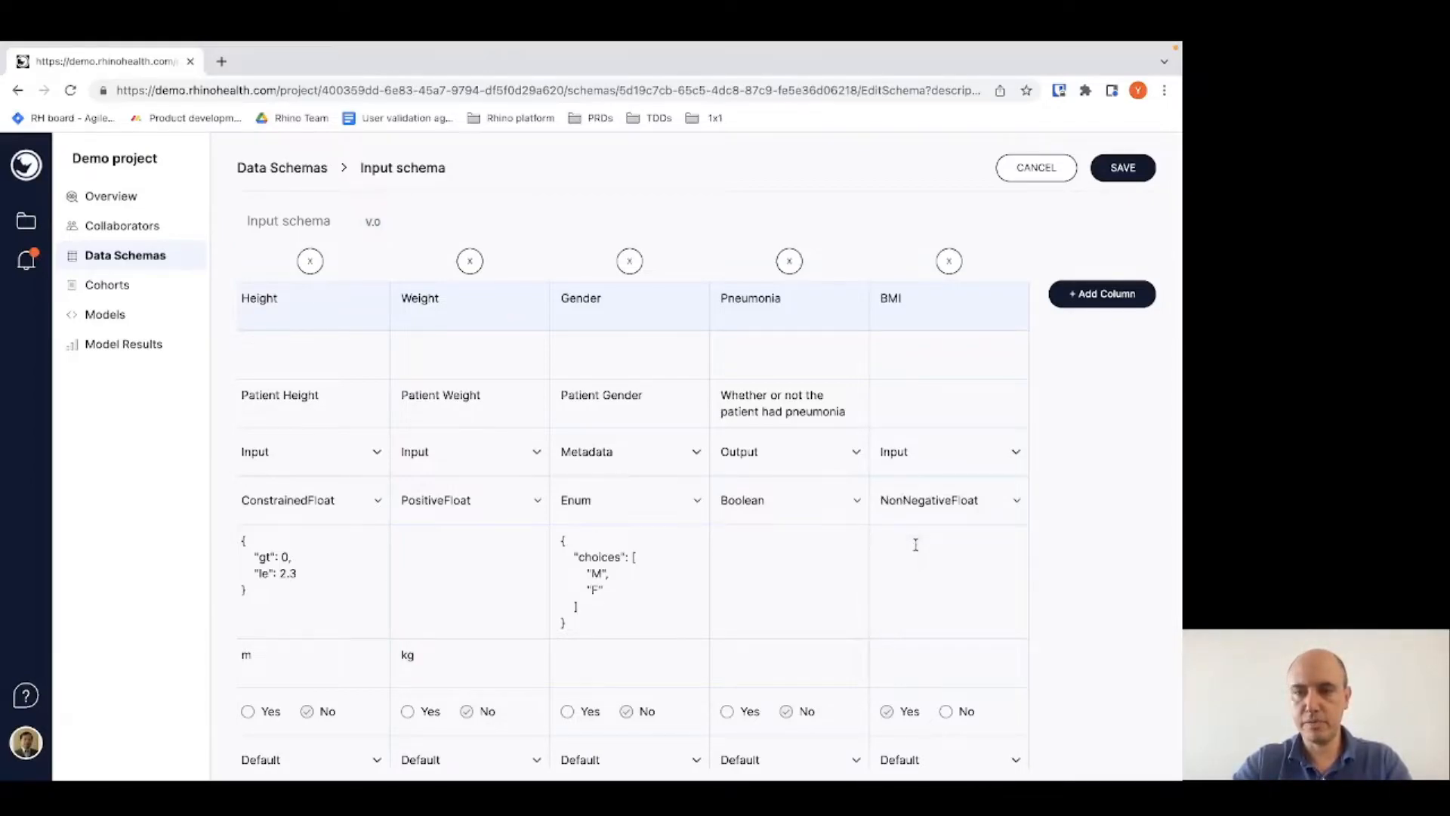
click(951, 708)
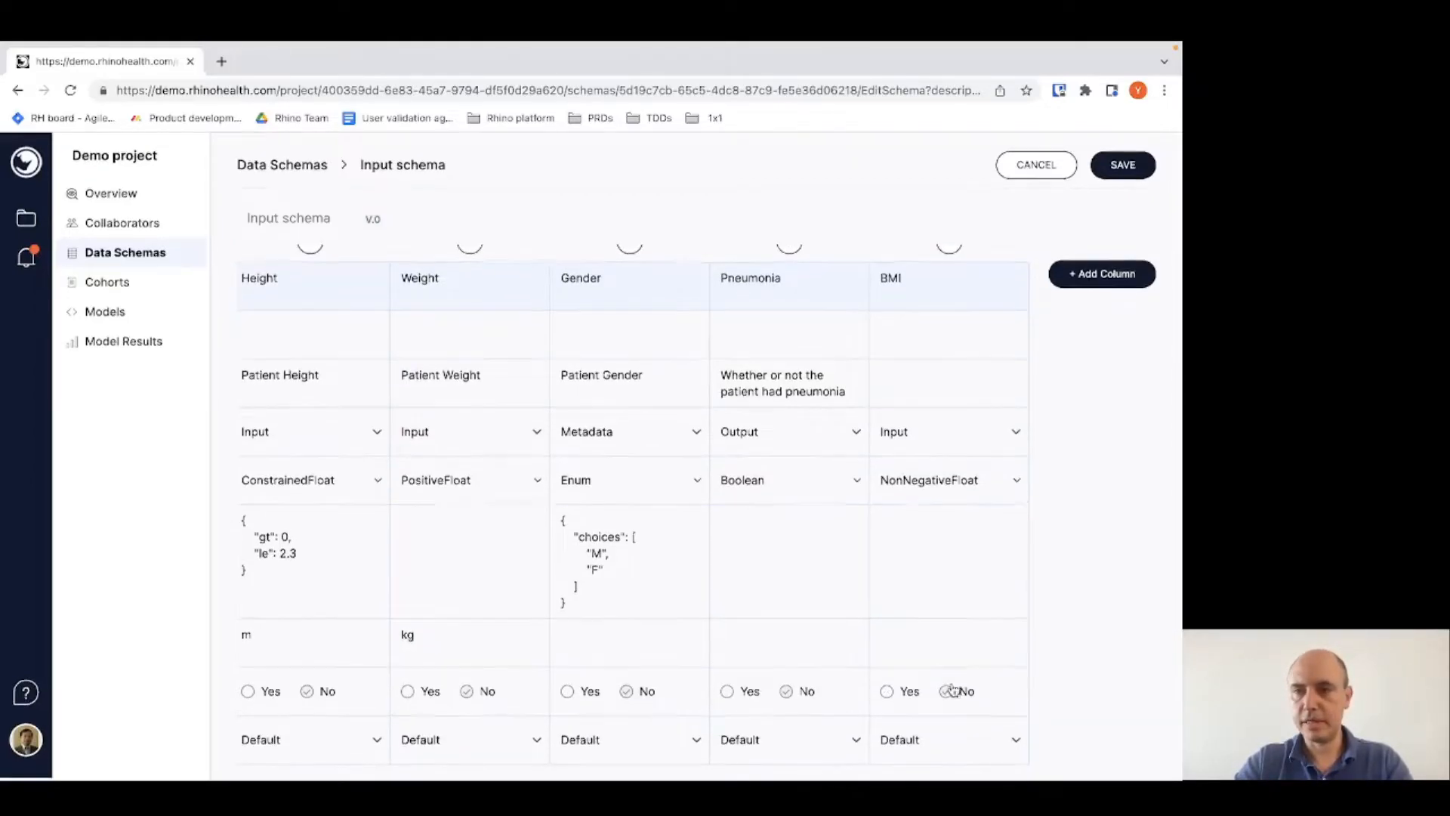
click(1128, 164)
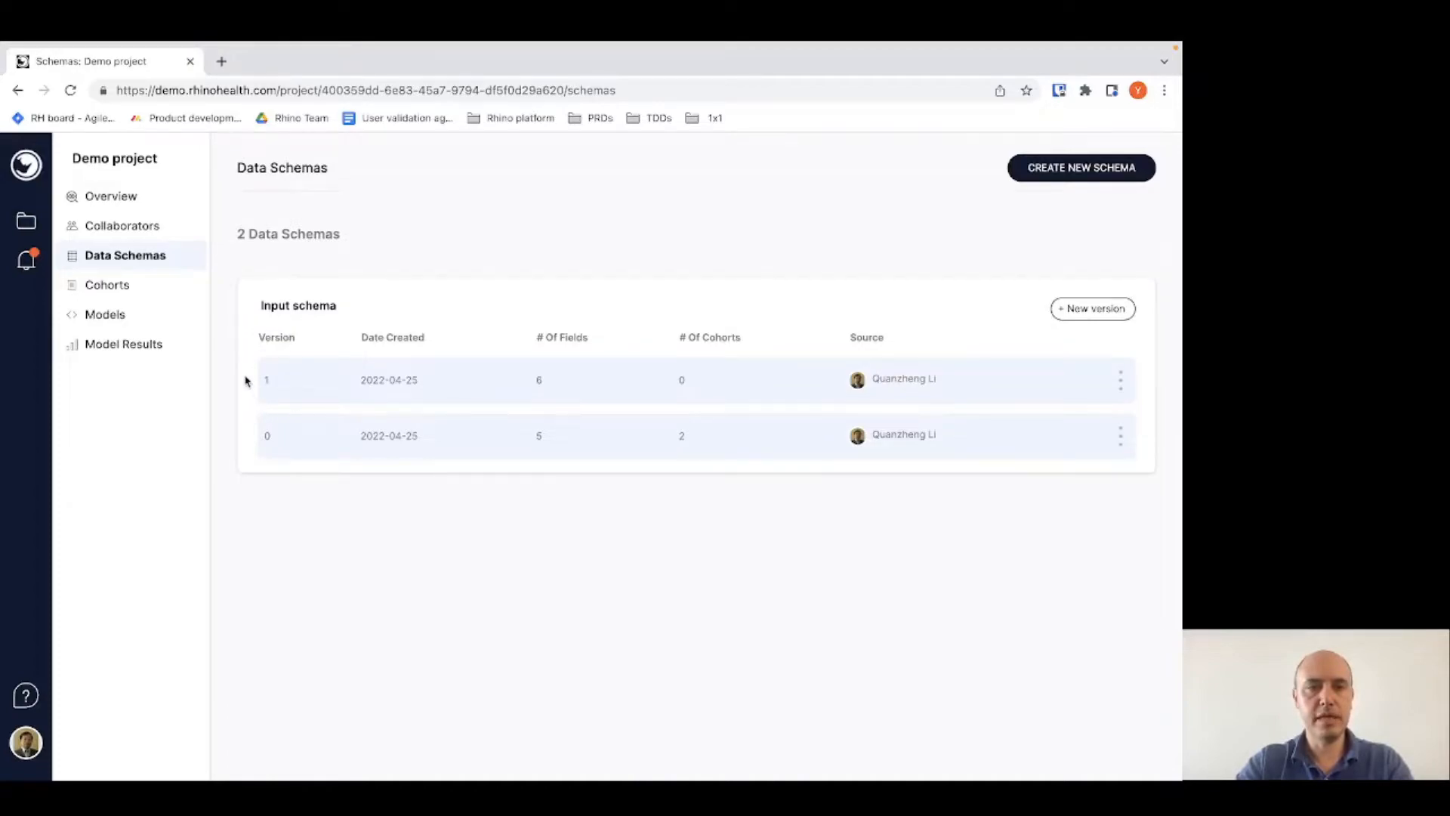
- Start a new model in the Demo project and name it "Imputer with BMI calculation"
click(123, 316)
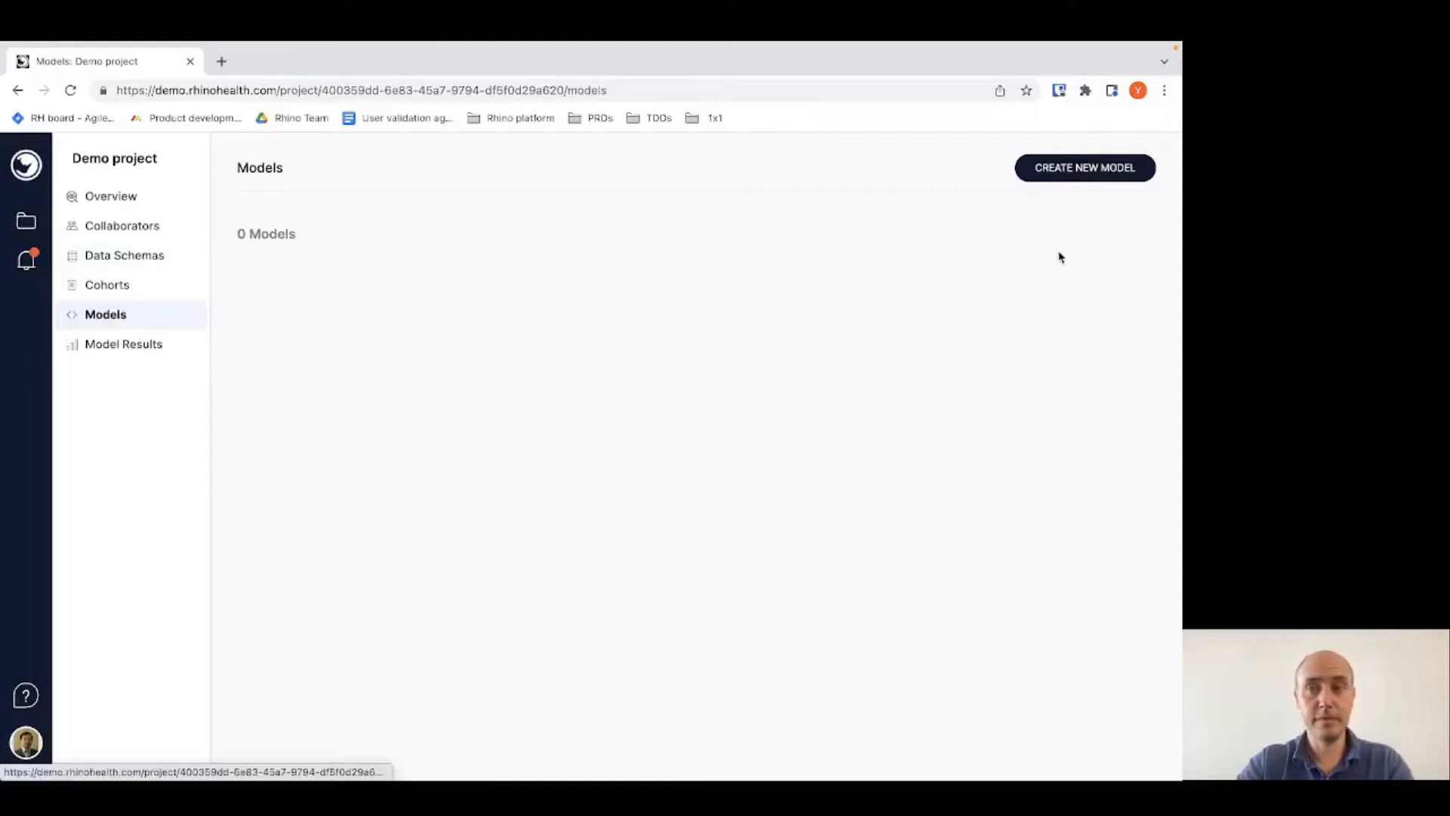
click(1082, 176)
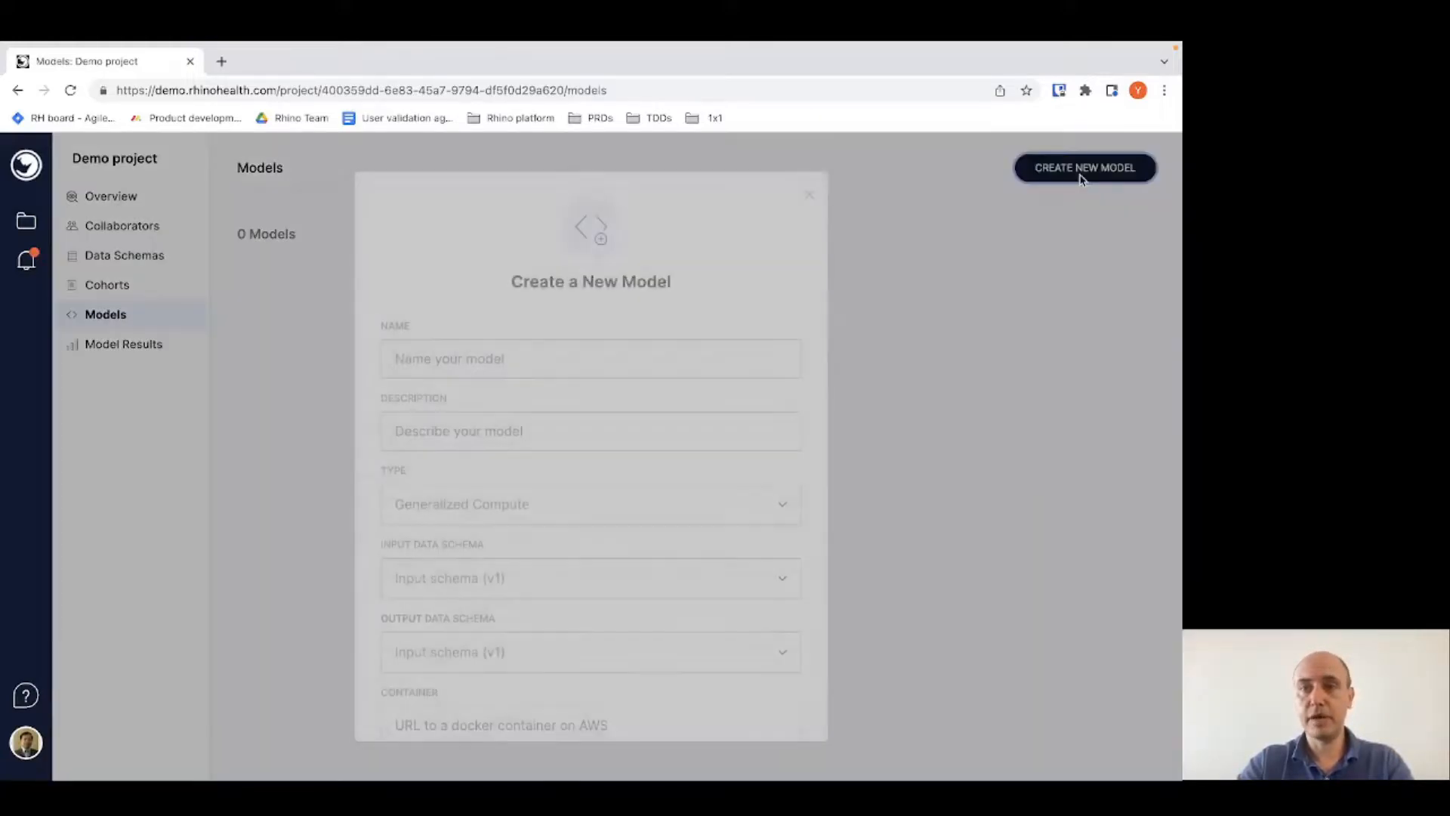
click(462, 362)
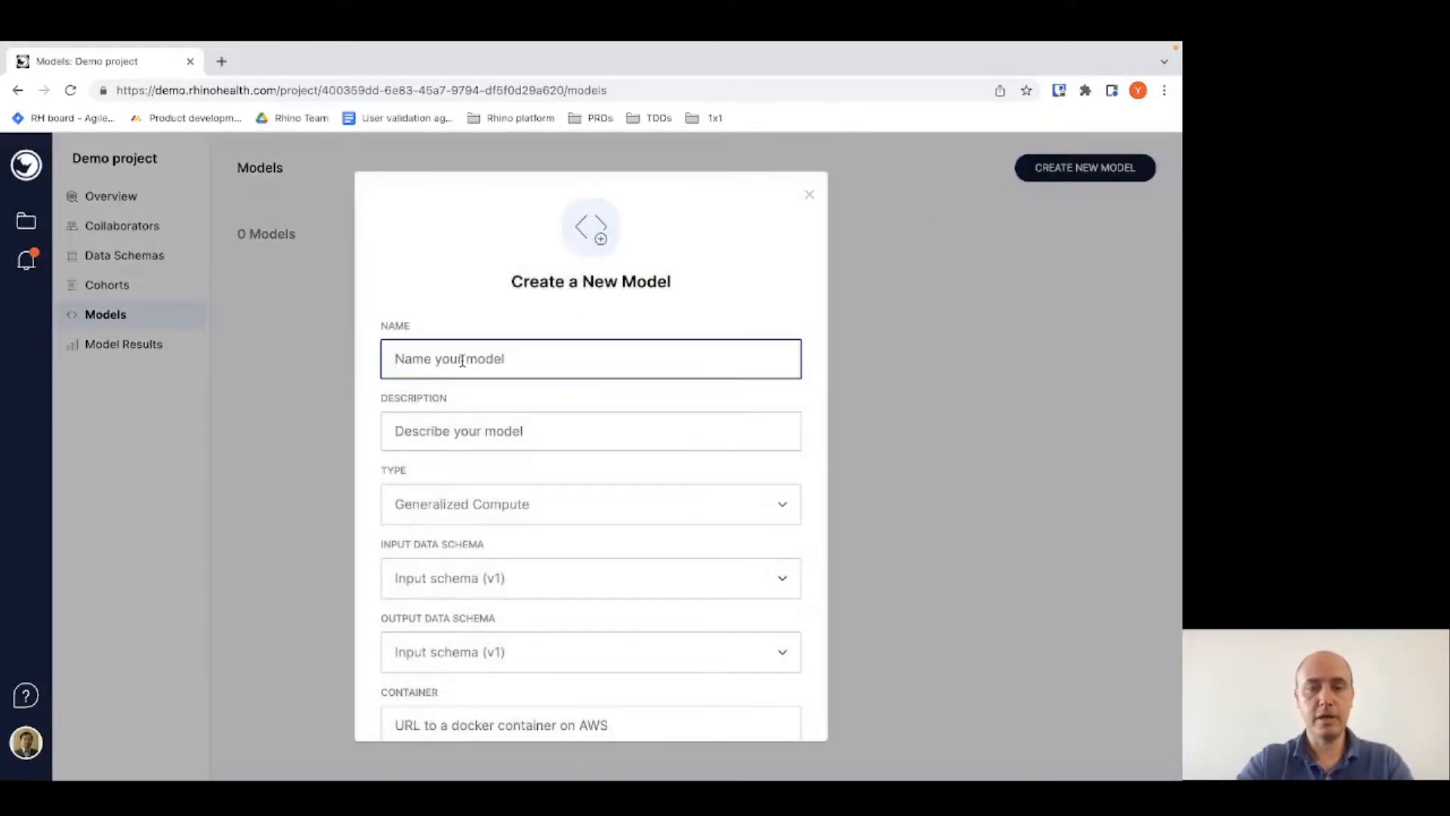
text(Imputer)
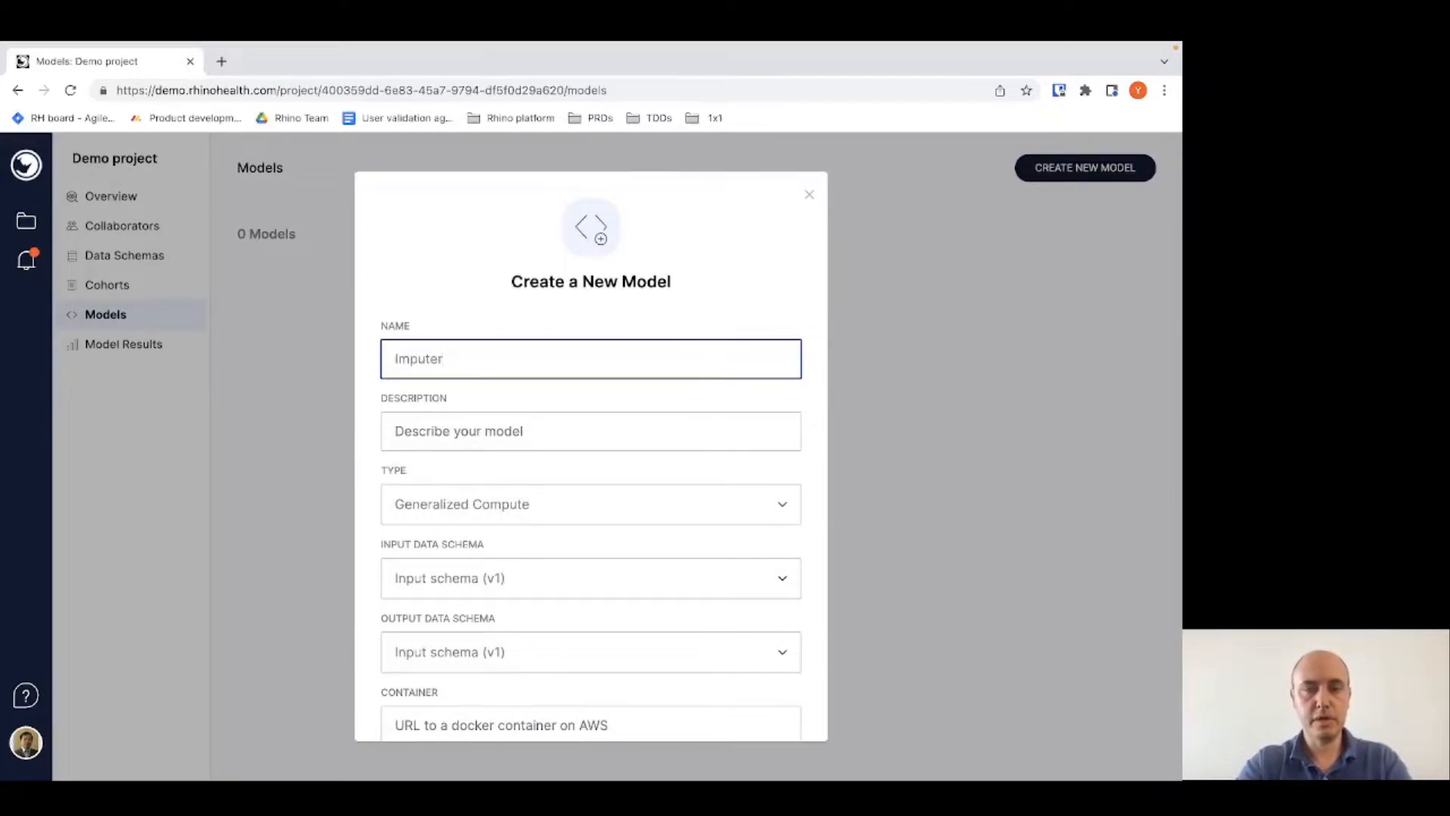
text( with BMI)
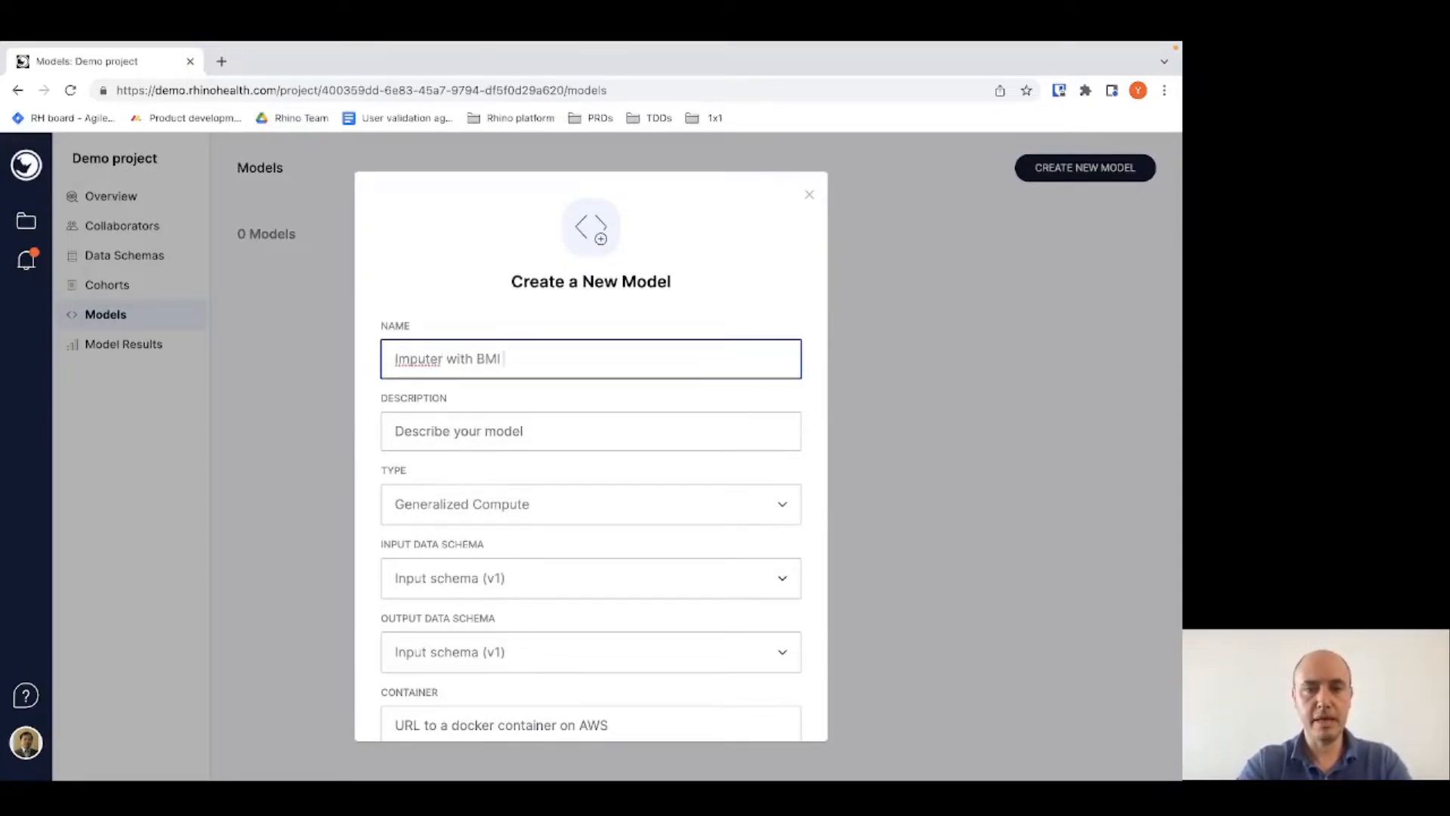
text( calculater)
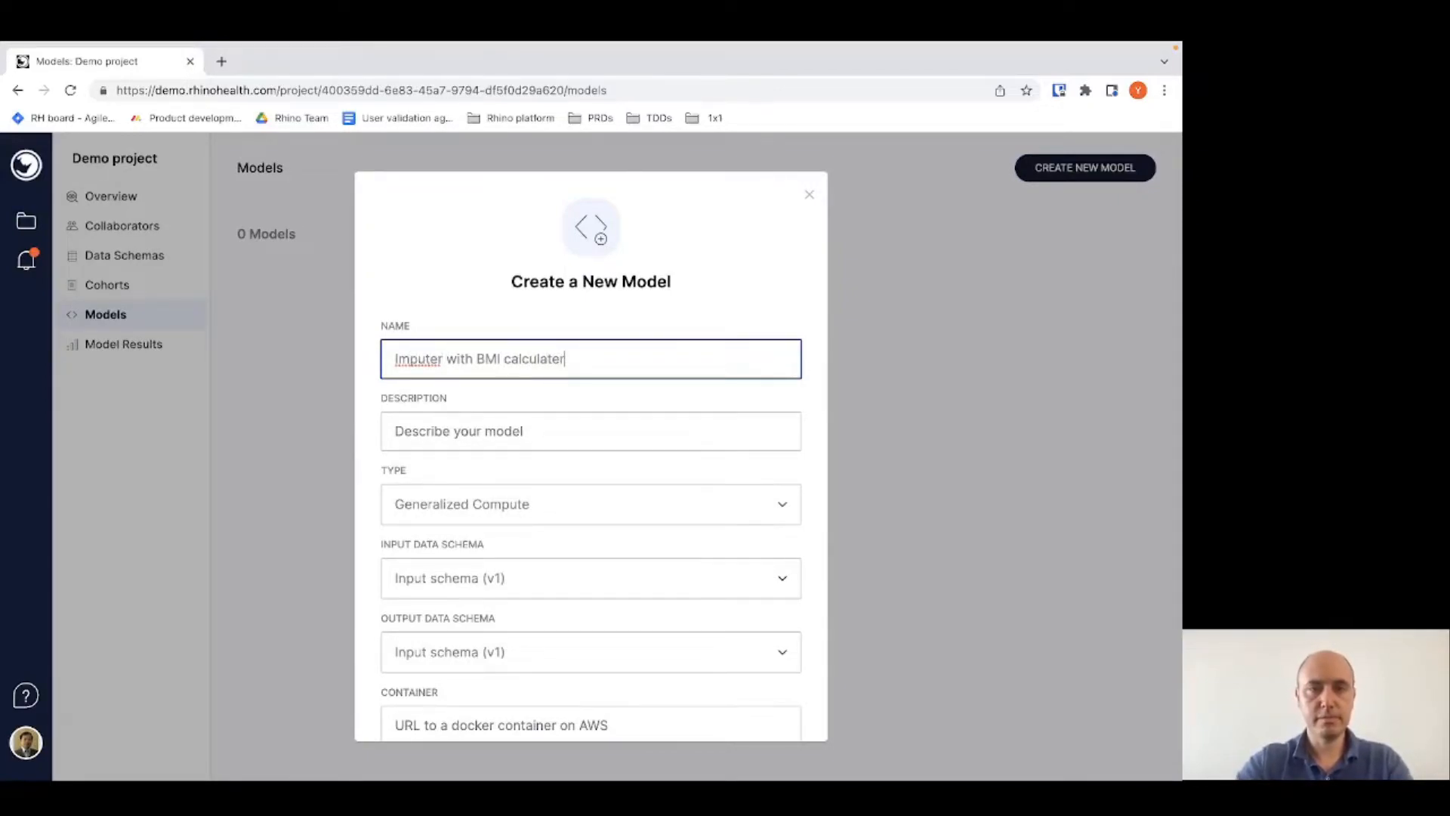
key(BackSpace)
key(BackSpace)
text(ion)
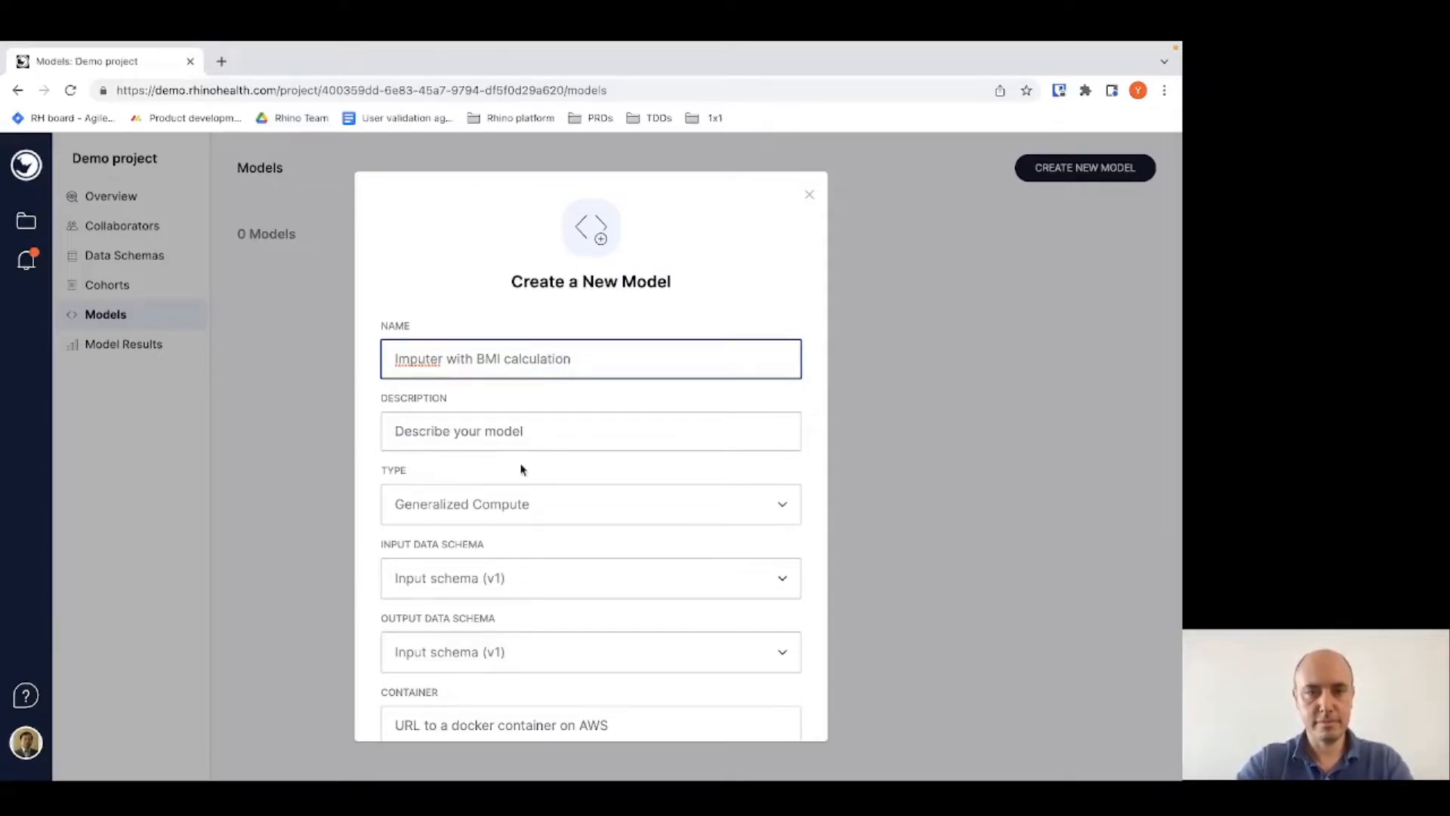
- Set the new model's input data schema to Input schema (v0)
scroll(522, 469, down, 1)
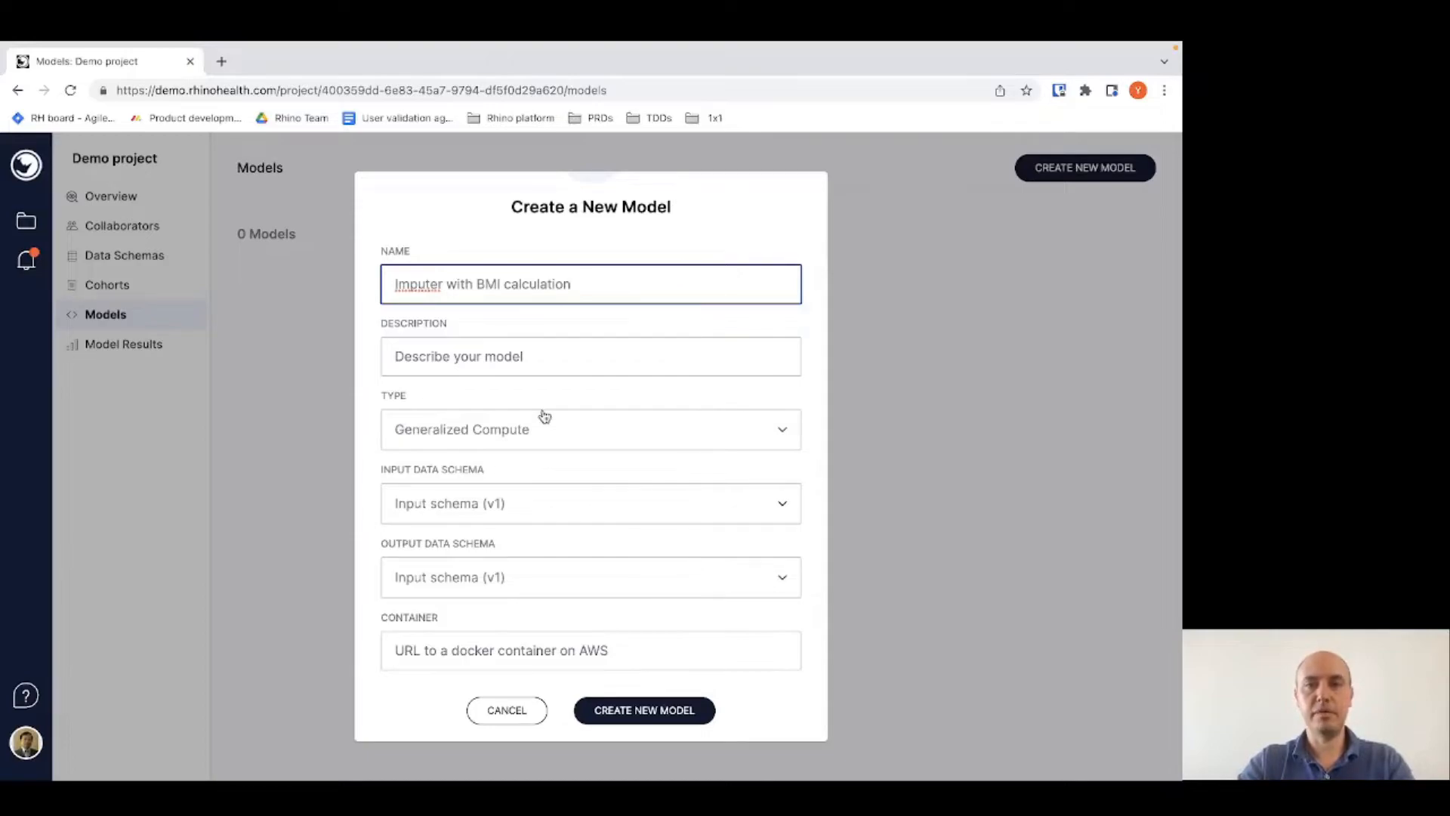
scroll(503, 472, down, 1)
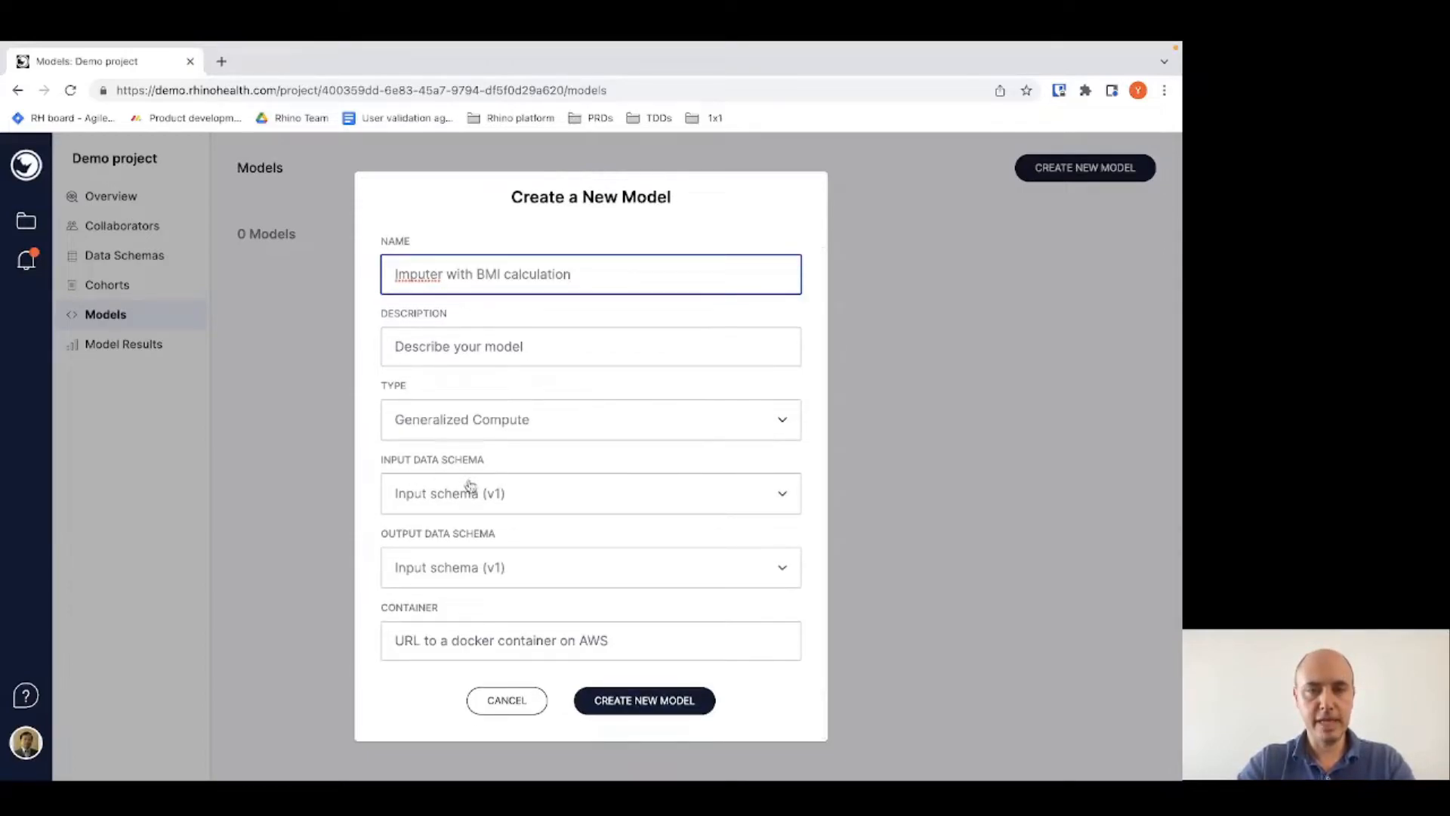
click(488, 497)
click(490, 576)
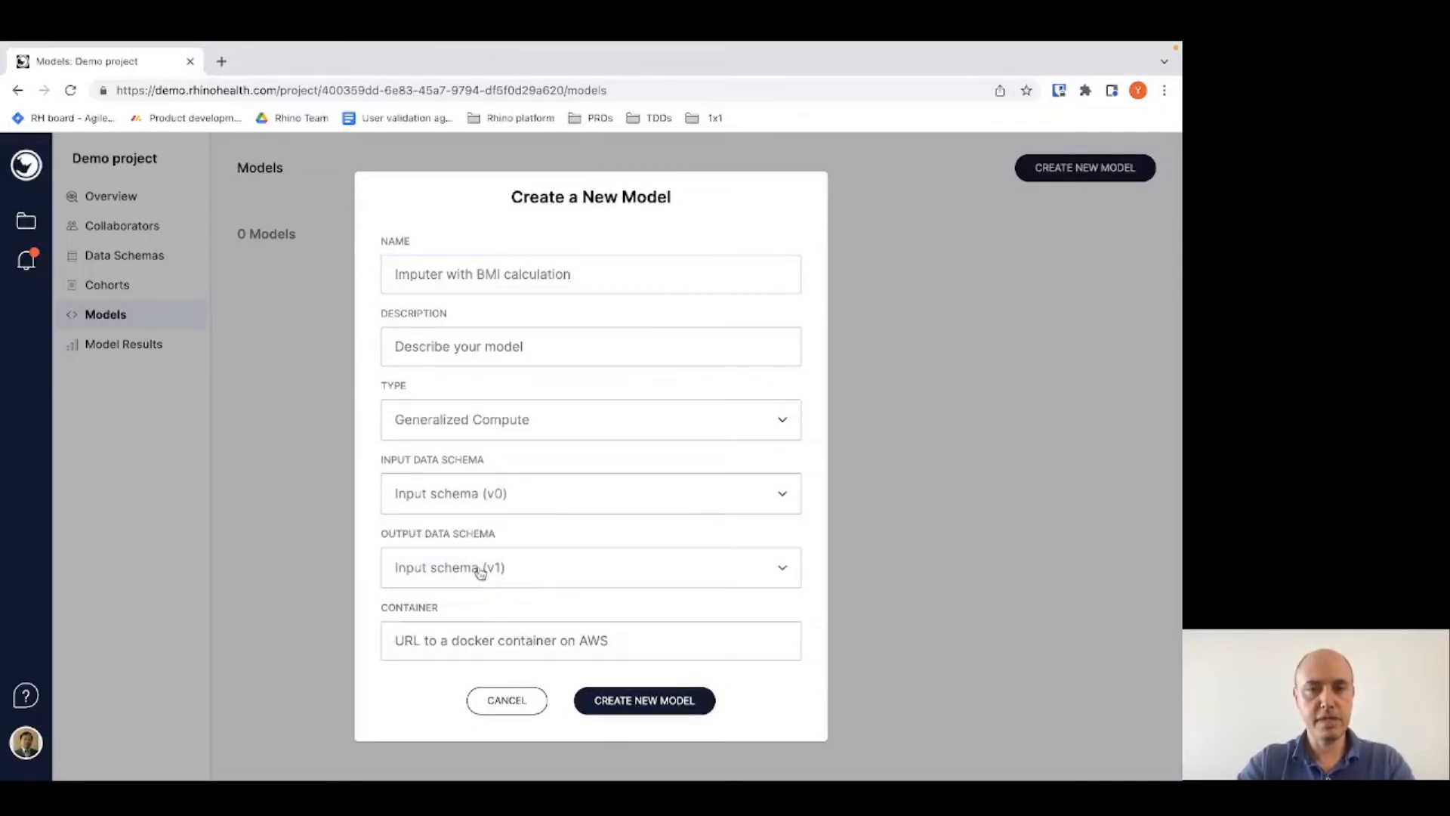
- Paste the copied container image URI as the model's container and create the model
click(435, 643)
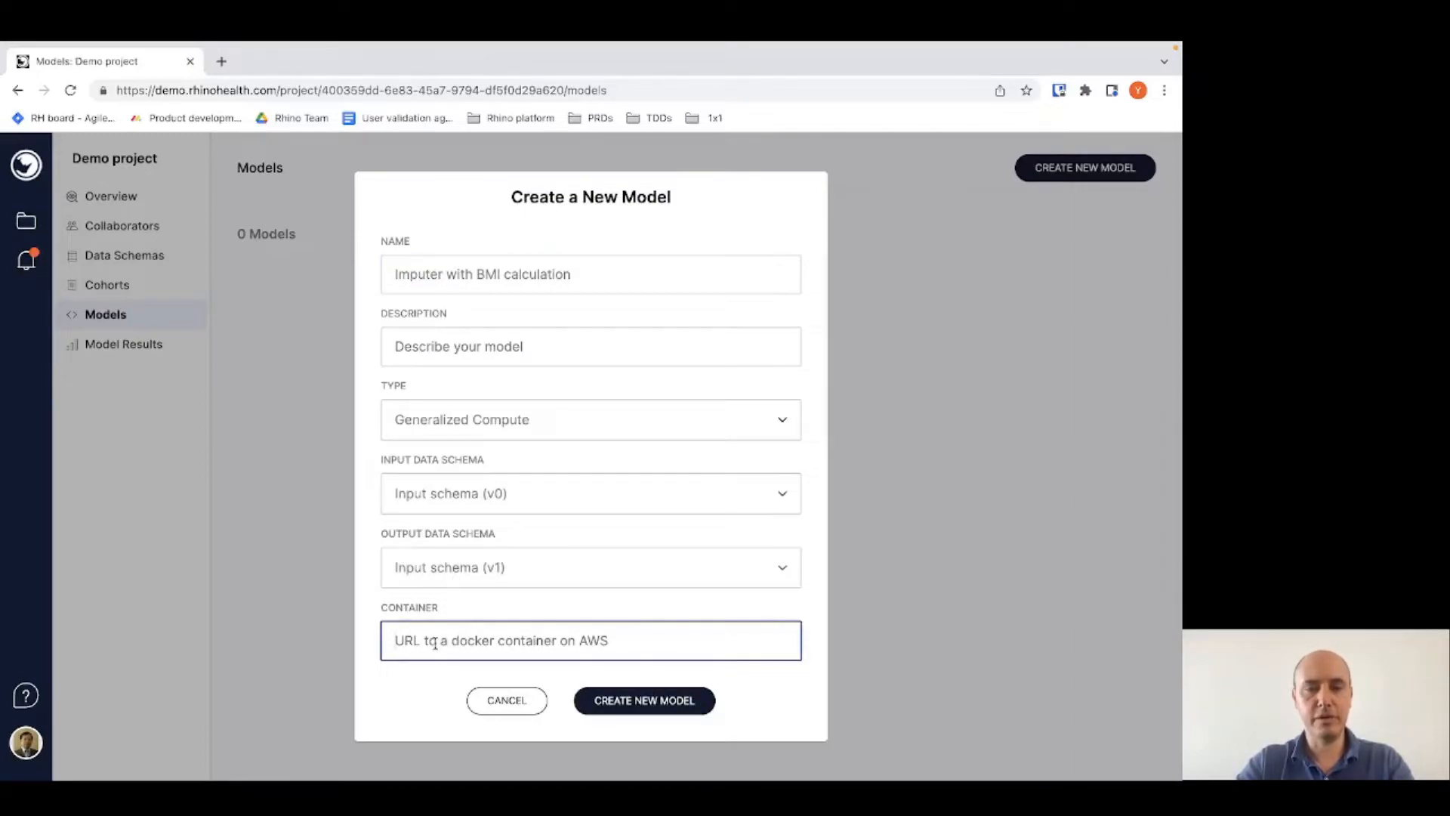
key(ctrl+v)
click(598, 709)
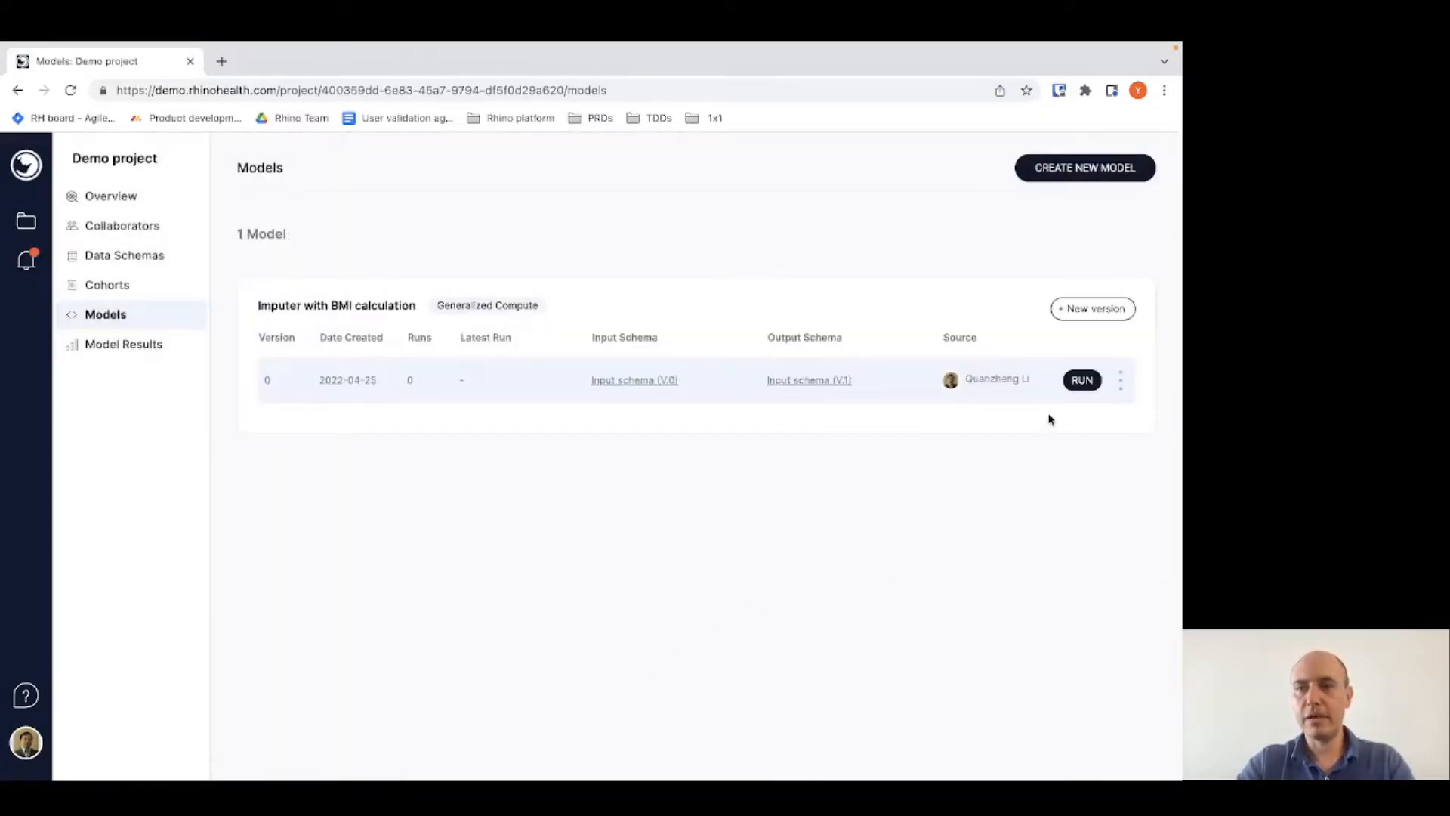
- Open the run settings of the Imputer with BMI calculation model and select the Site 2 and Site 1 cohorts as input
click(1083, 381)
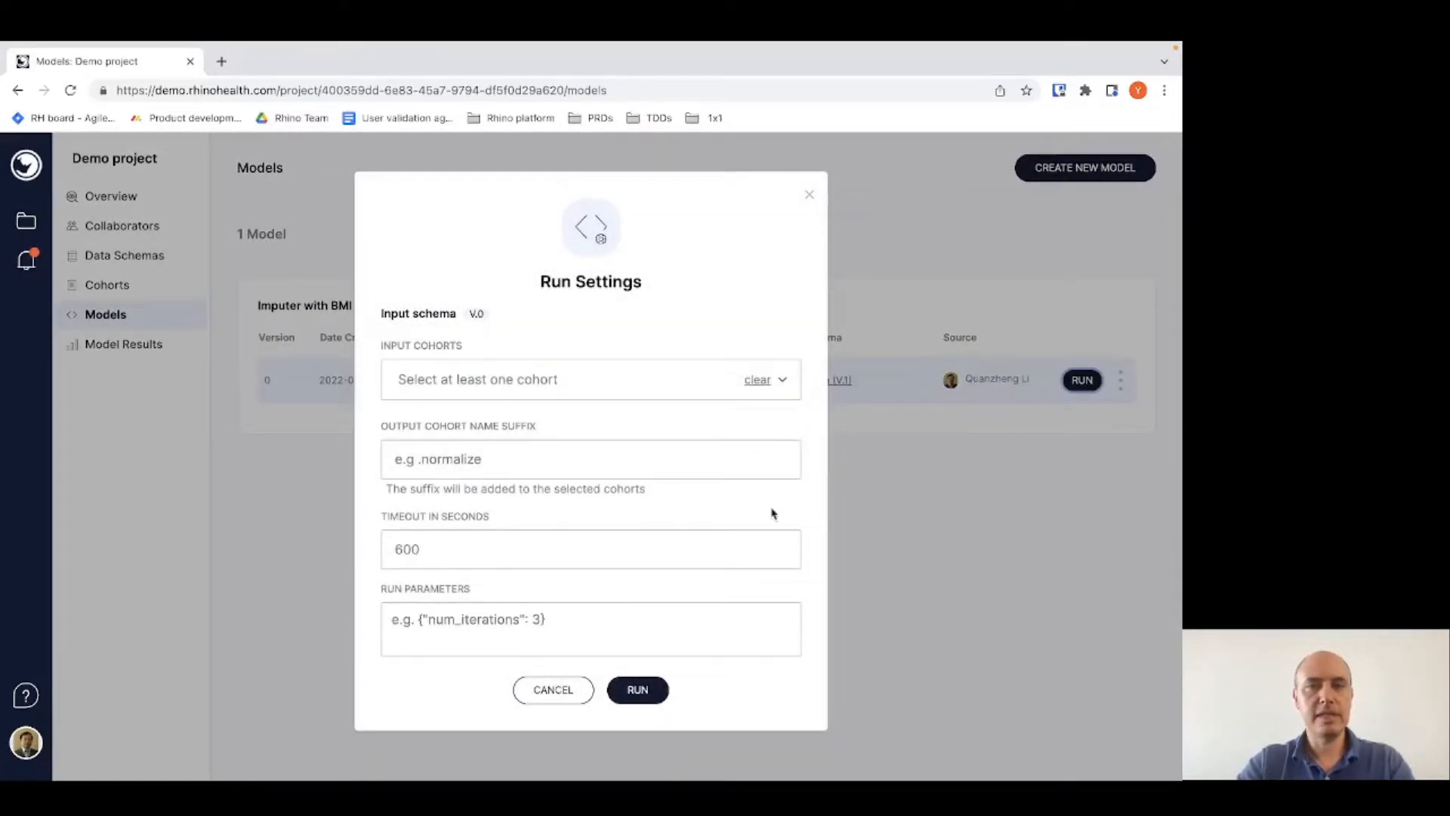
click(568, 385)
click(396, 421)
click(373, 502)
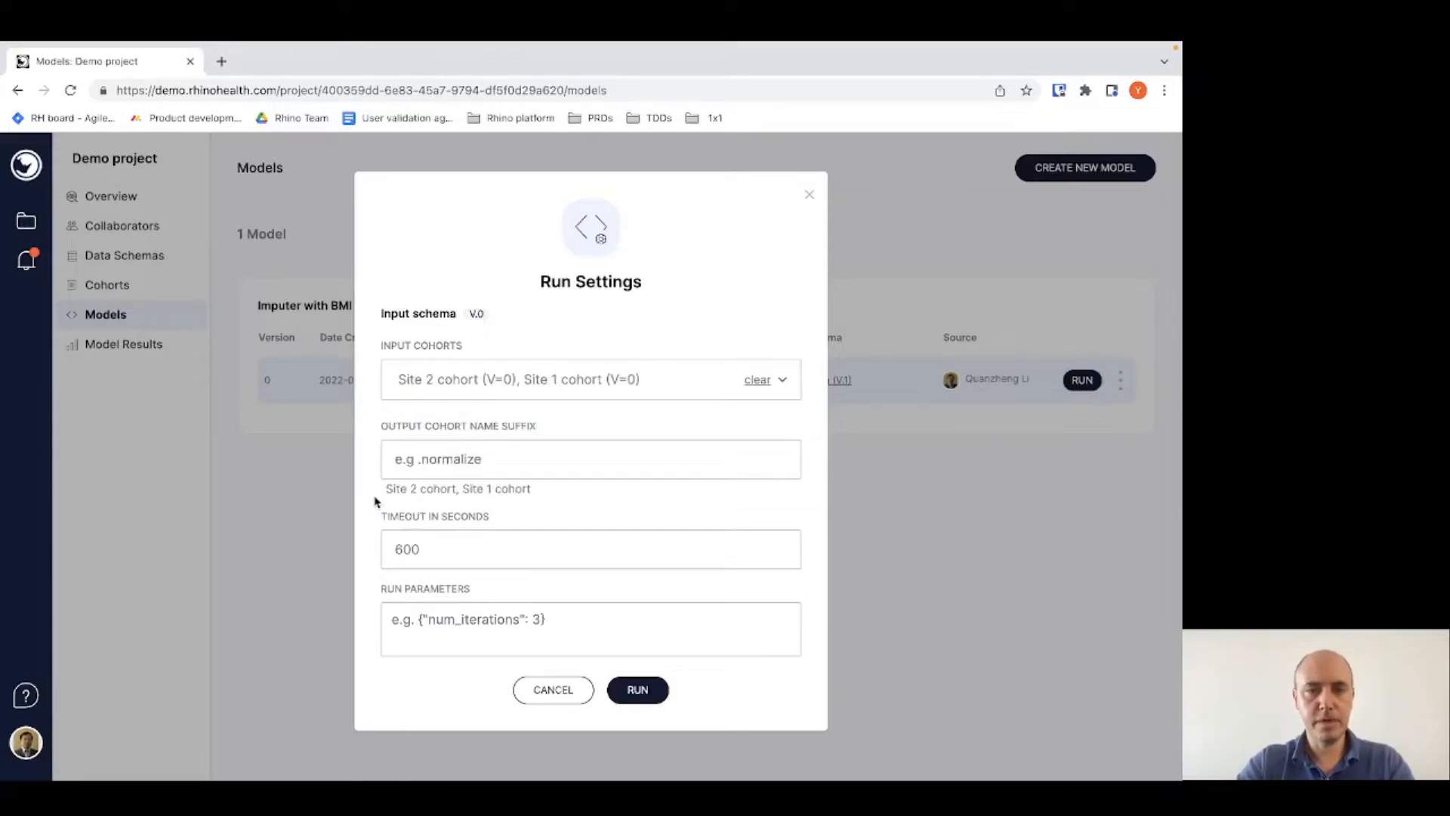
- Set the output cohort name suffix to "- complete with BMI" and run the model
click(454, 459)
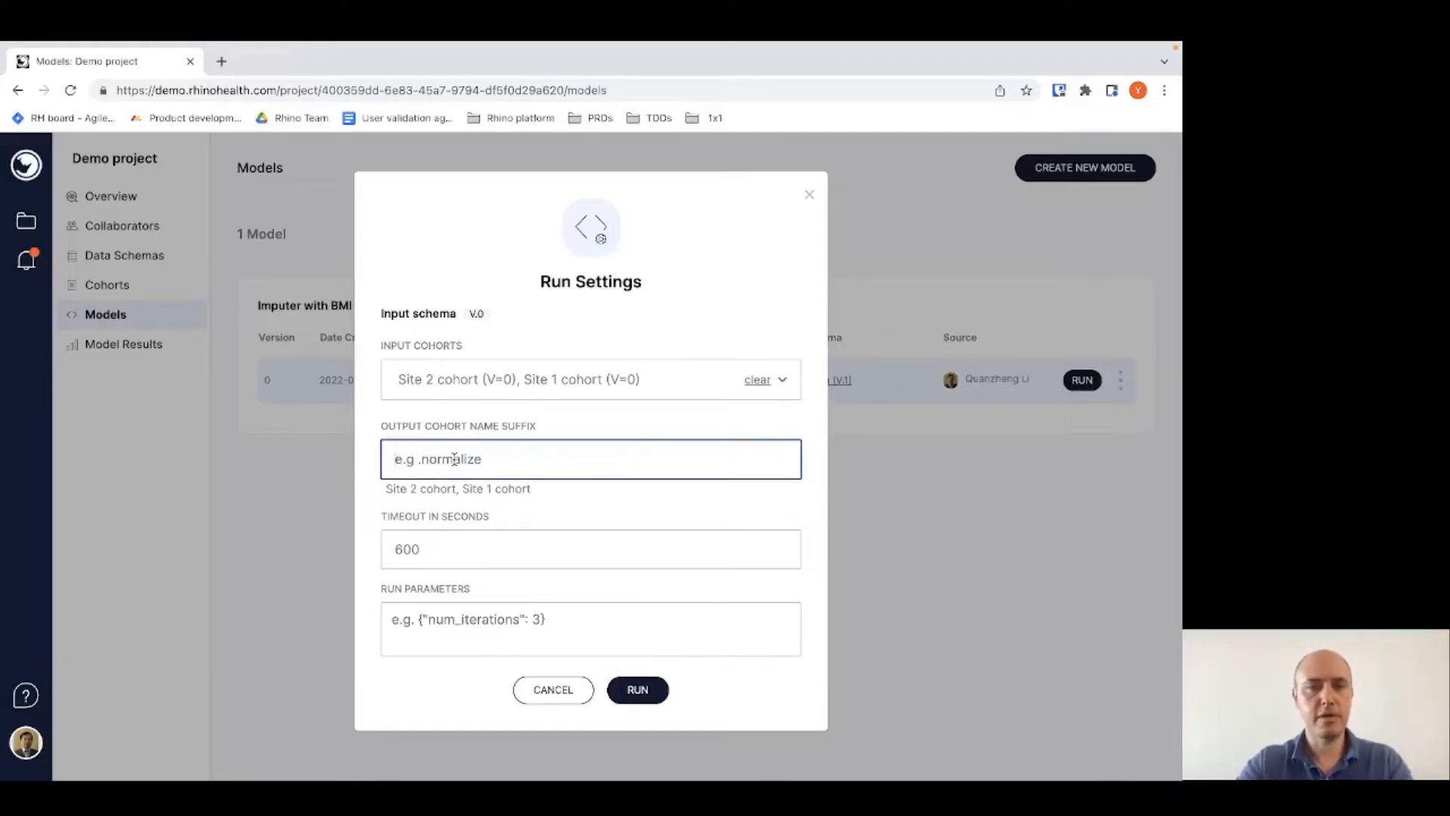
text(-)
key(BackSpace)
text(- com)
key(BackSpace)
key(BackSpace)
key(BackSpace)
key(BackSpace)
text(complete woth)
key(BackSpace)
key(BackSpace)
key(BackSpace)
key(BackSpace)
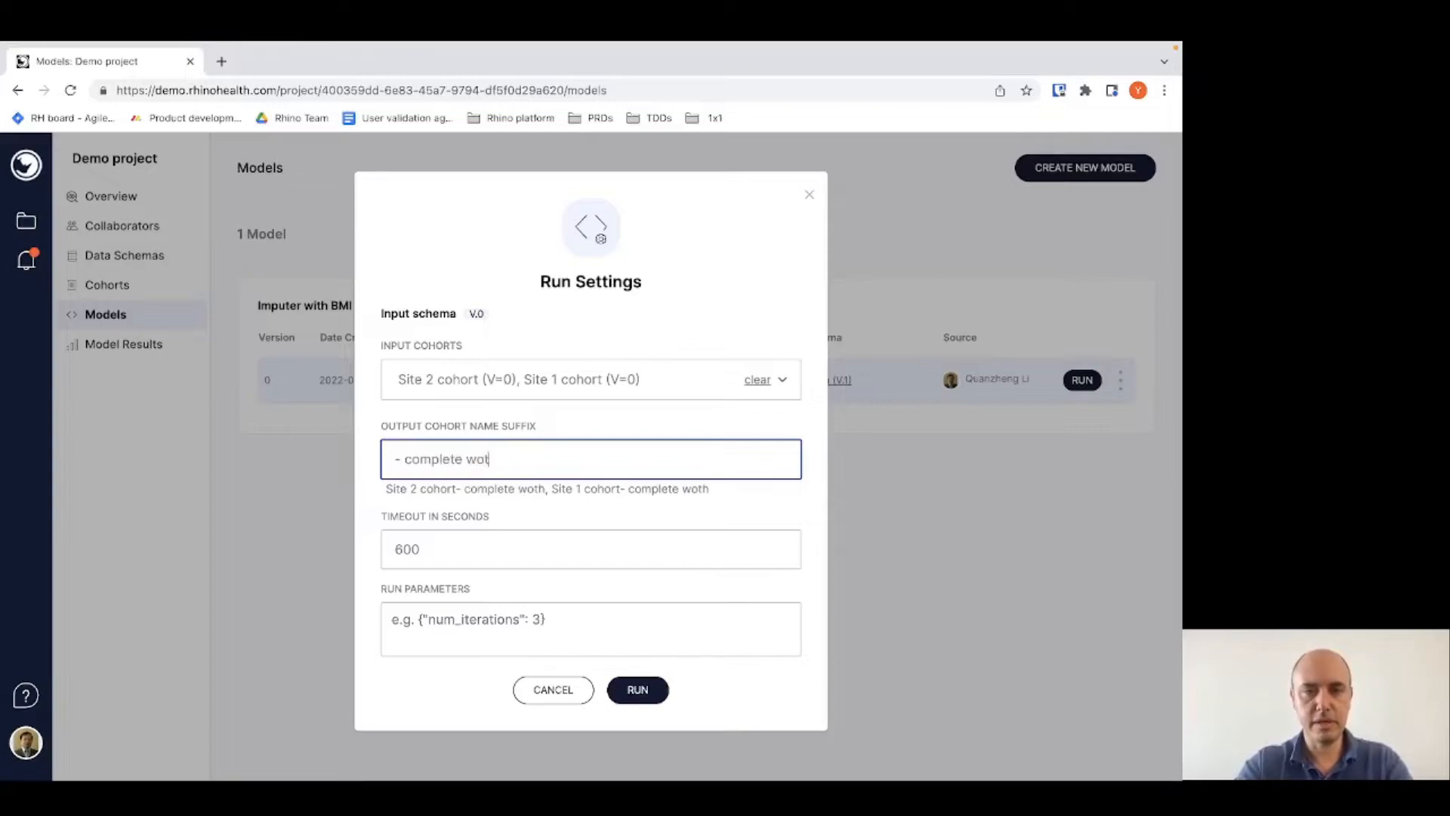
text(ith BMI)
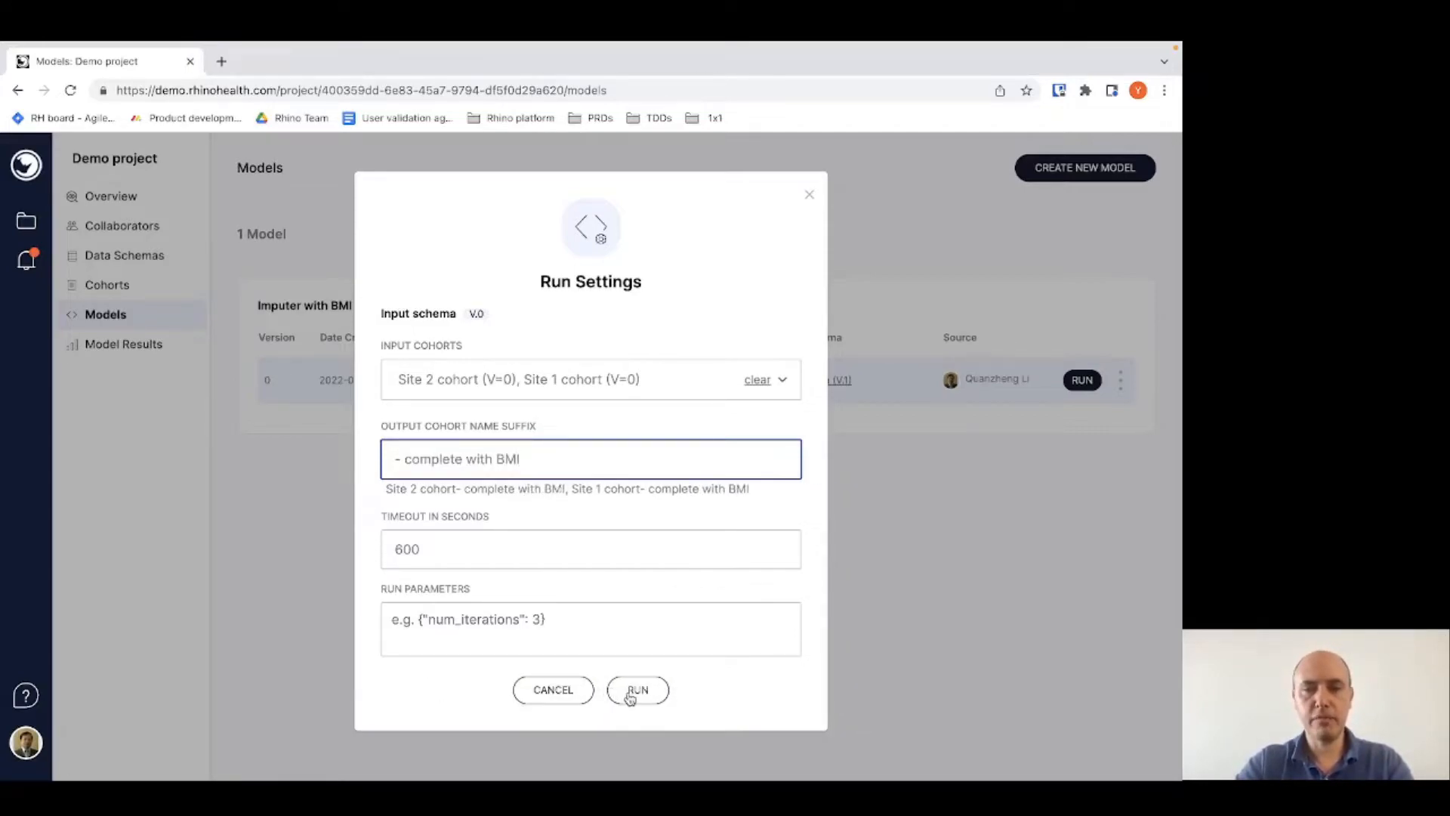
click(630, 691)
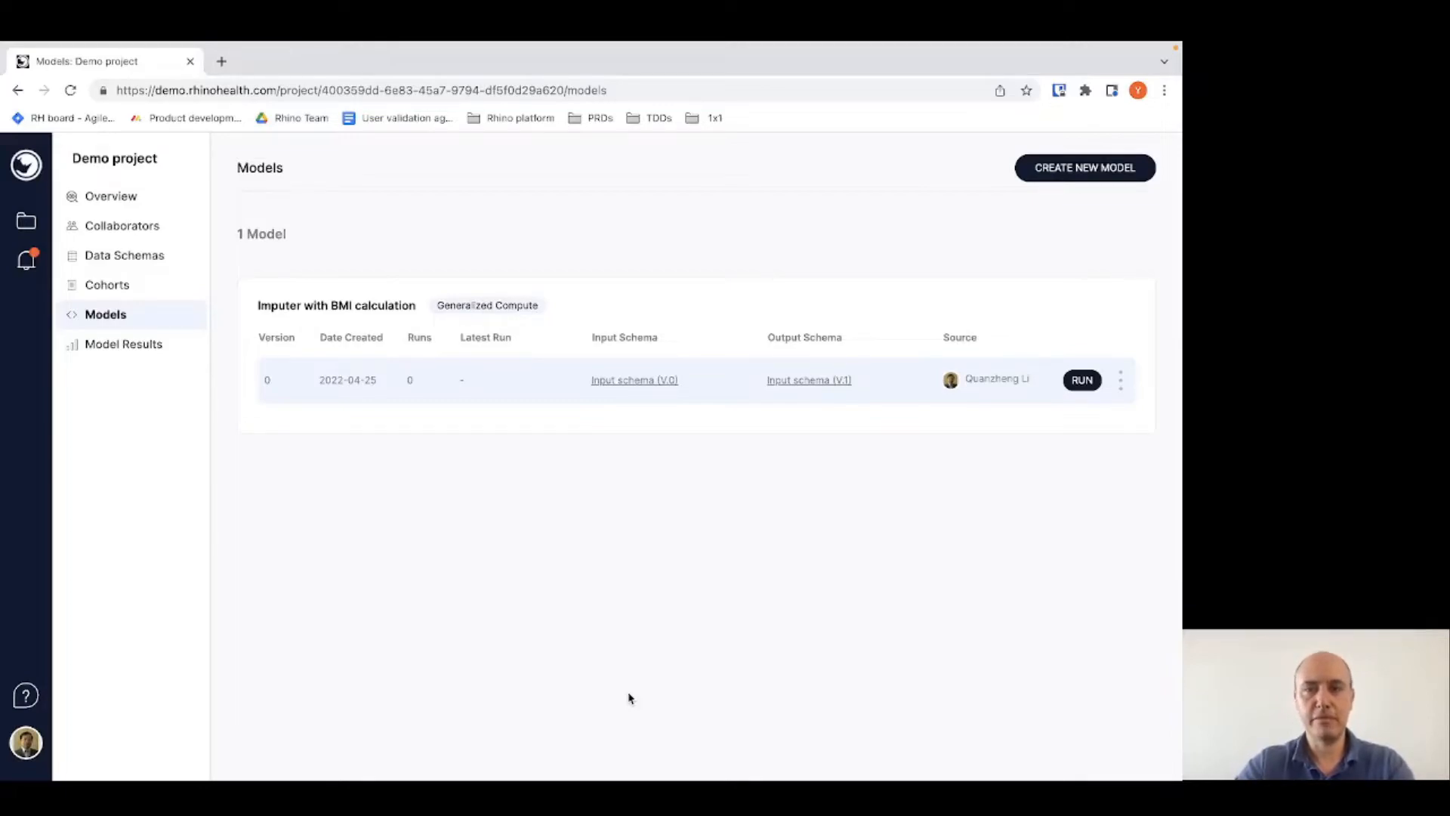
- Review the completed imputer run's status, input cohorts and output cohorts in the model results
click(118, 346)
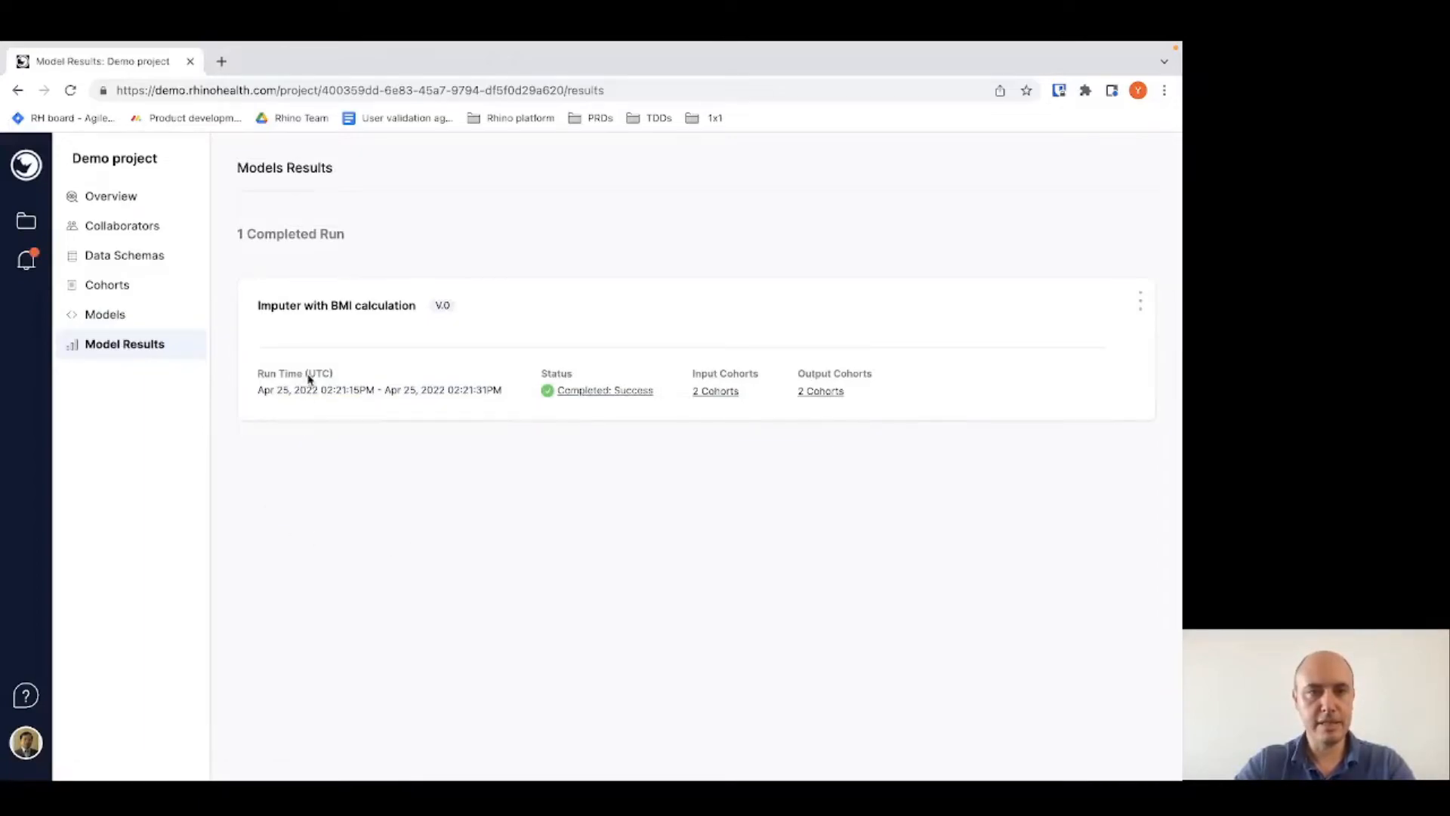
mouse_move(719, 392)
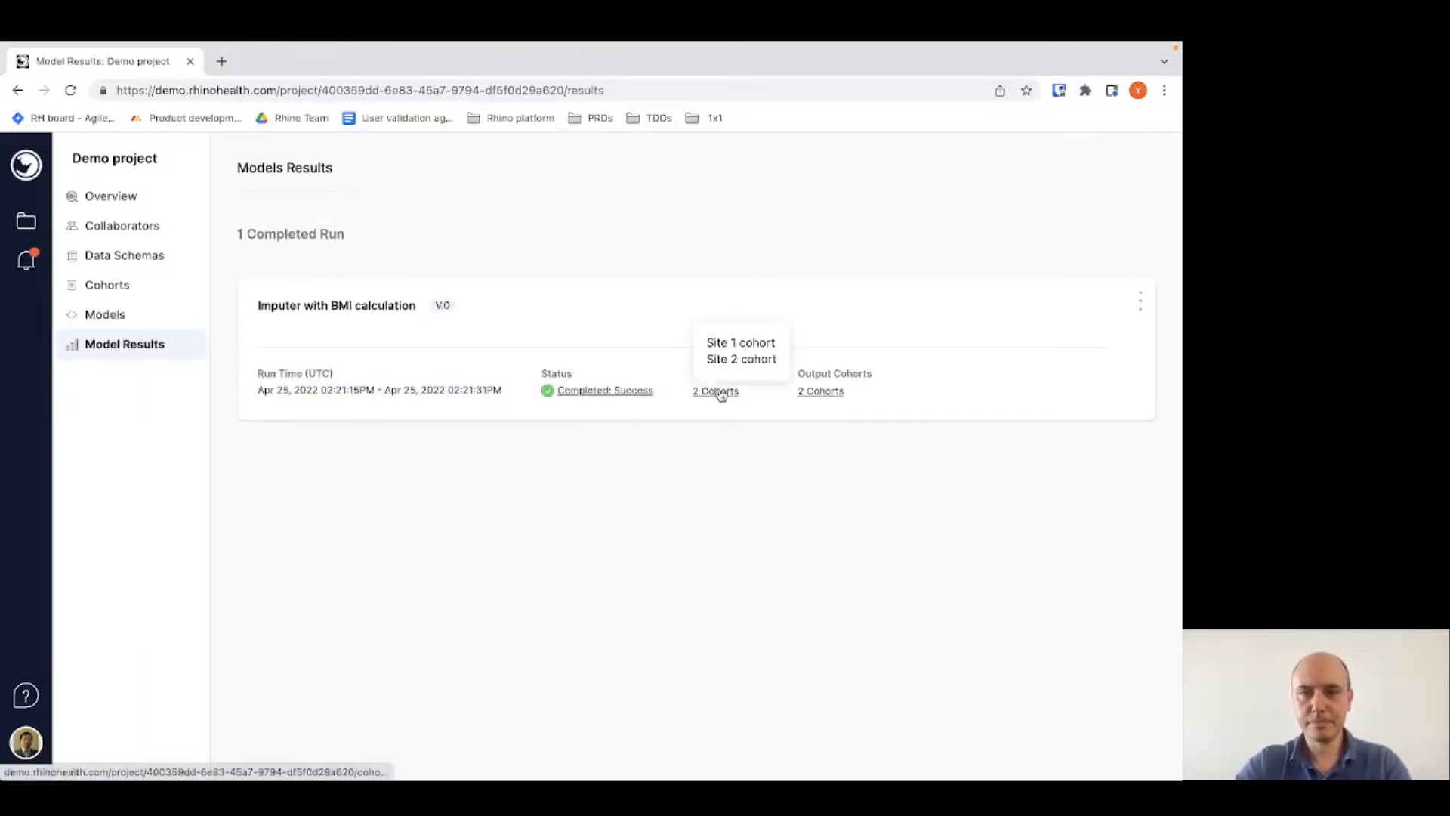
mouse_move(822, 394)
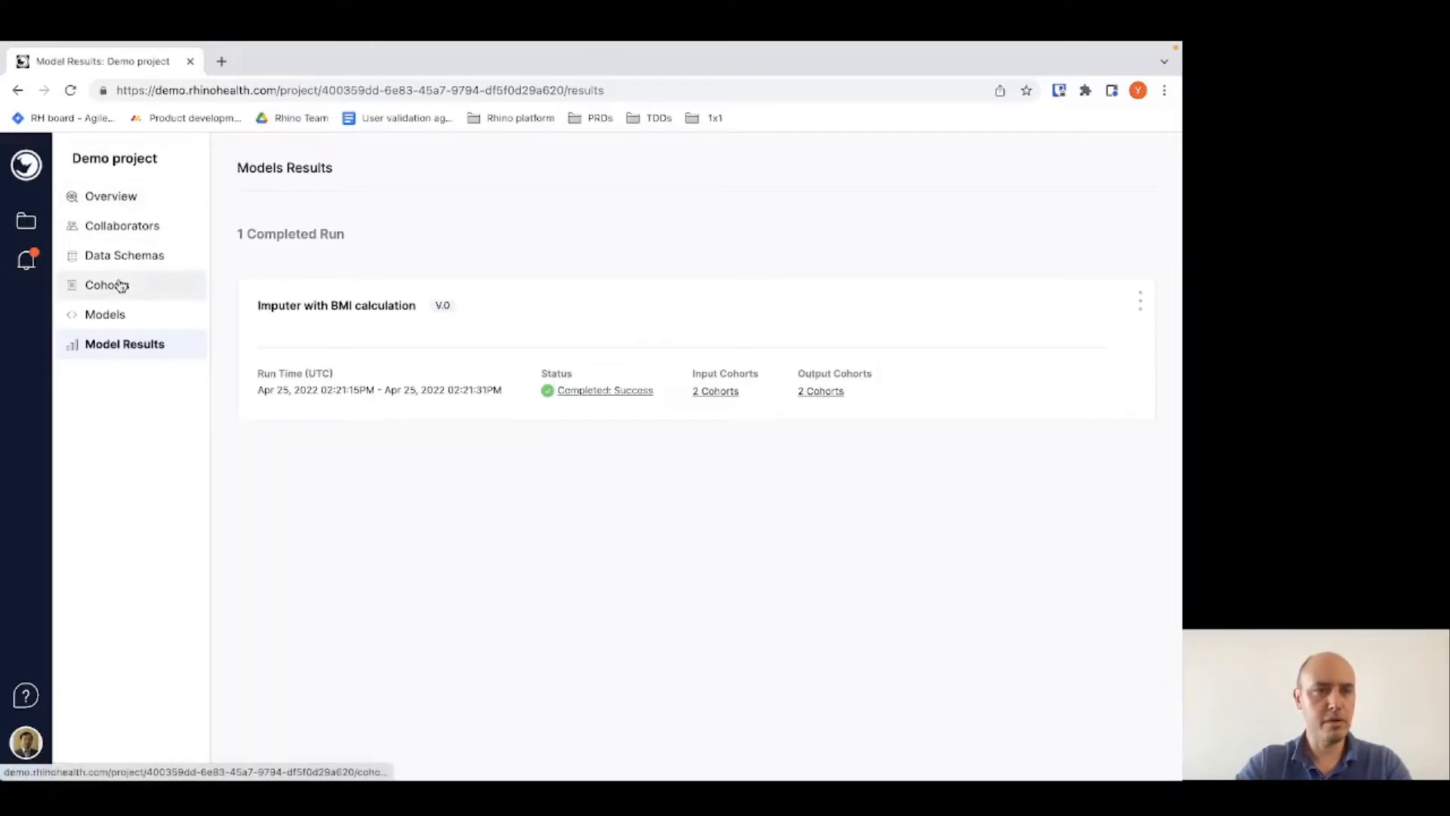
- Examine data completeness and feature distributions of the two "complete with BMI" cohorts in the cohort analytics
click(209, 301)
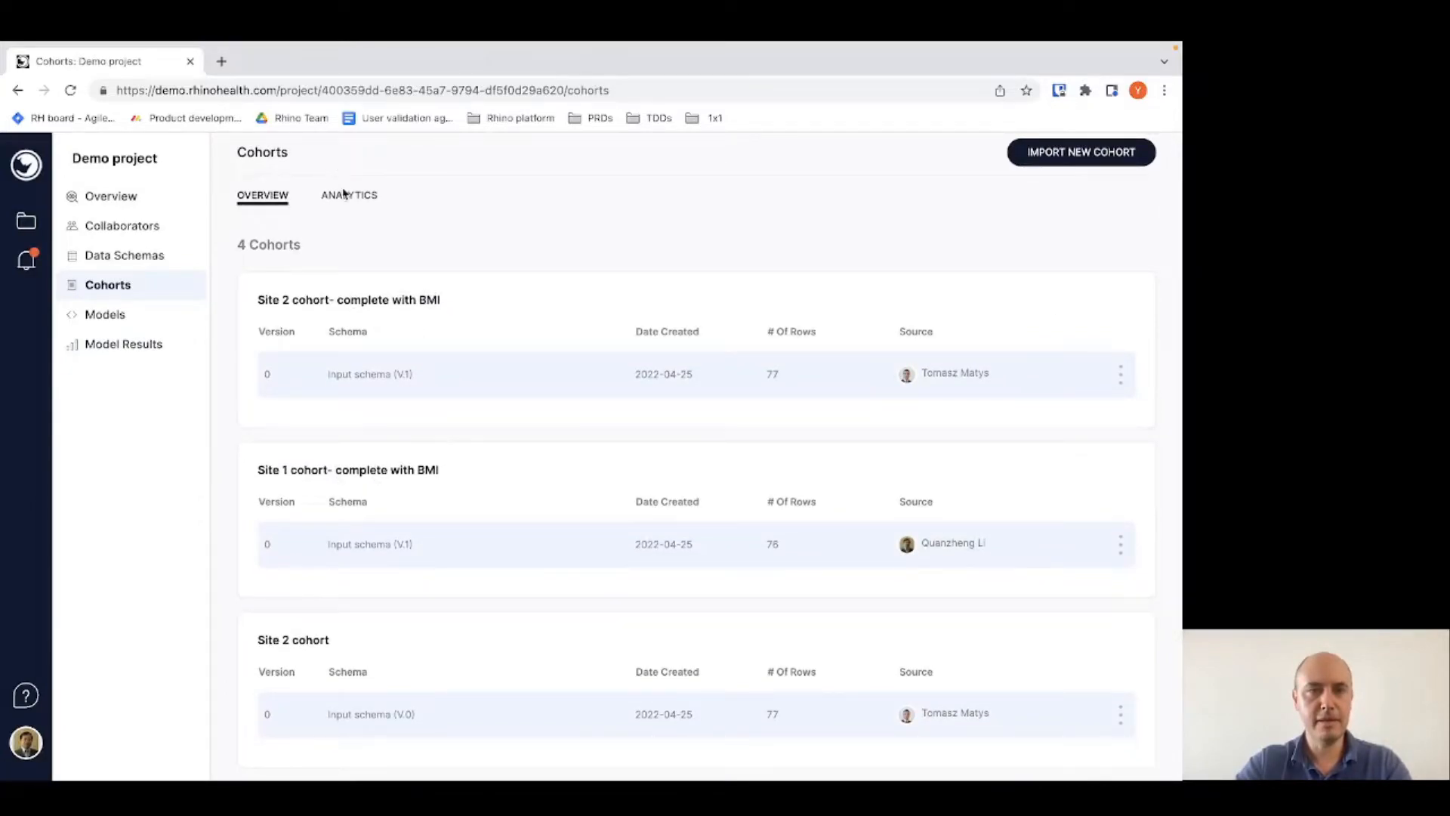
click(345, 197)
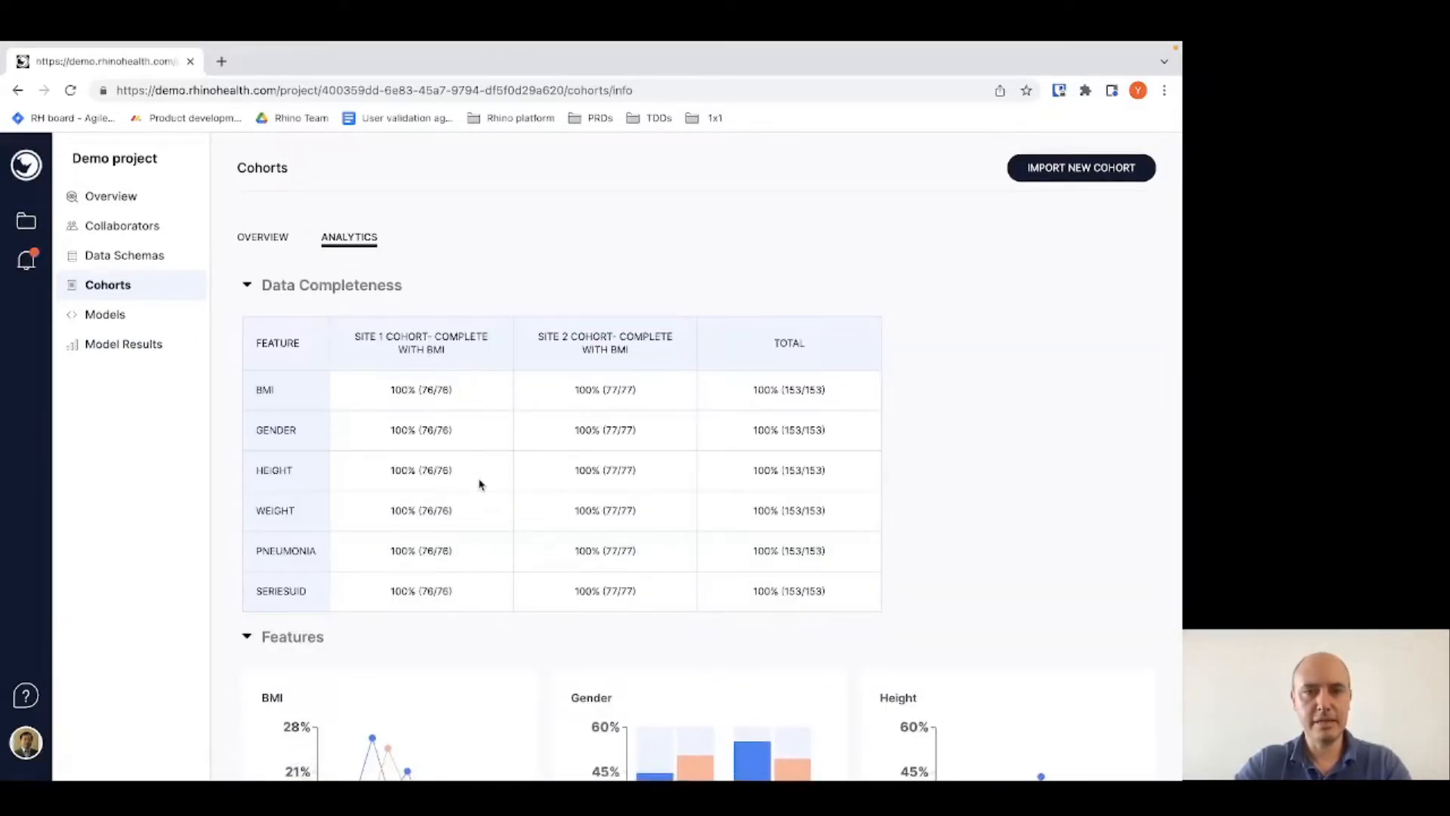
drag(388, 390, 845, 596)
scroll(846, 594, down, 3)
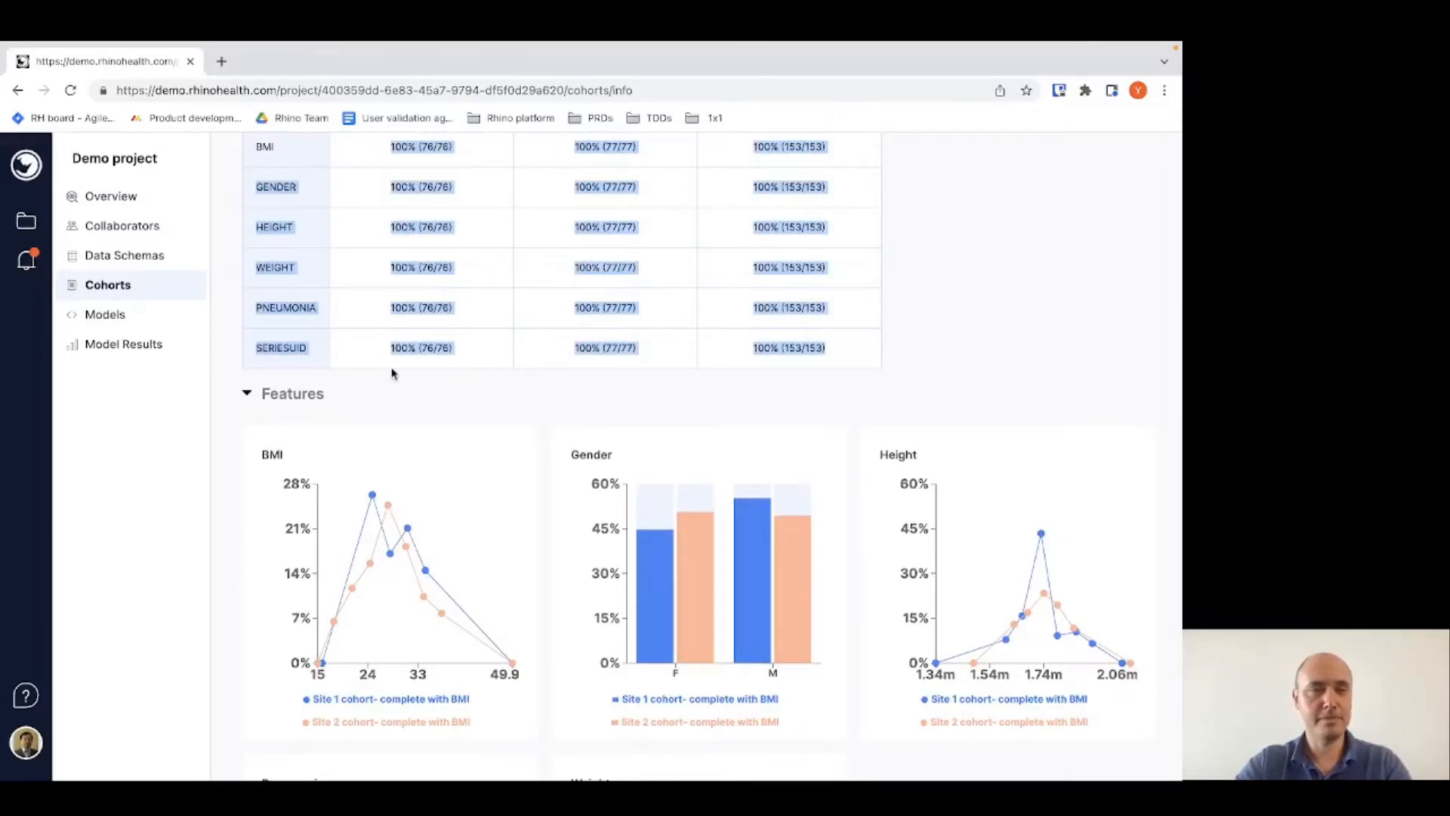
- Leave the cohort analytics, examine the model types offered in the new-model form, and close the form without creating a model
scroll(392, 374, up, 2)
scroll(392, 373, up, 2)
click(431, 262)
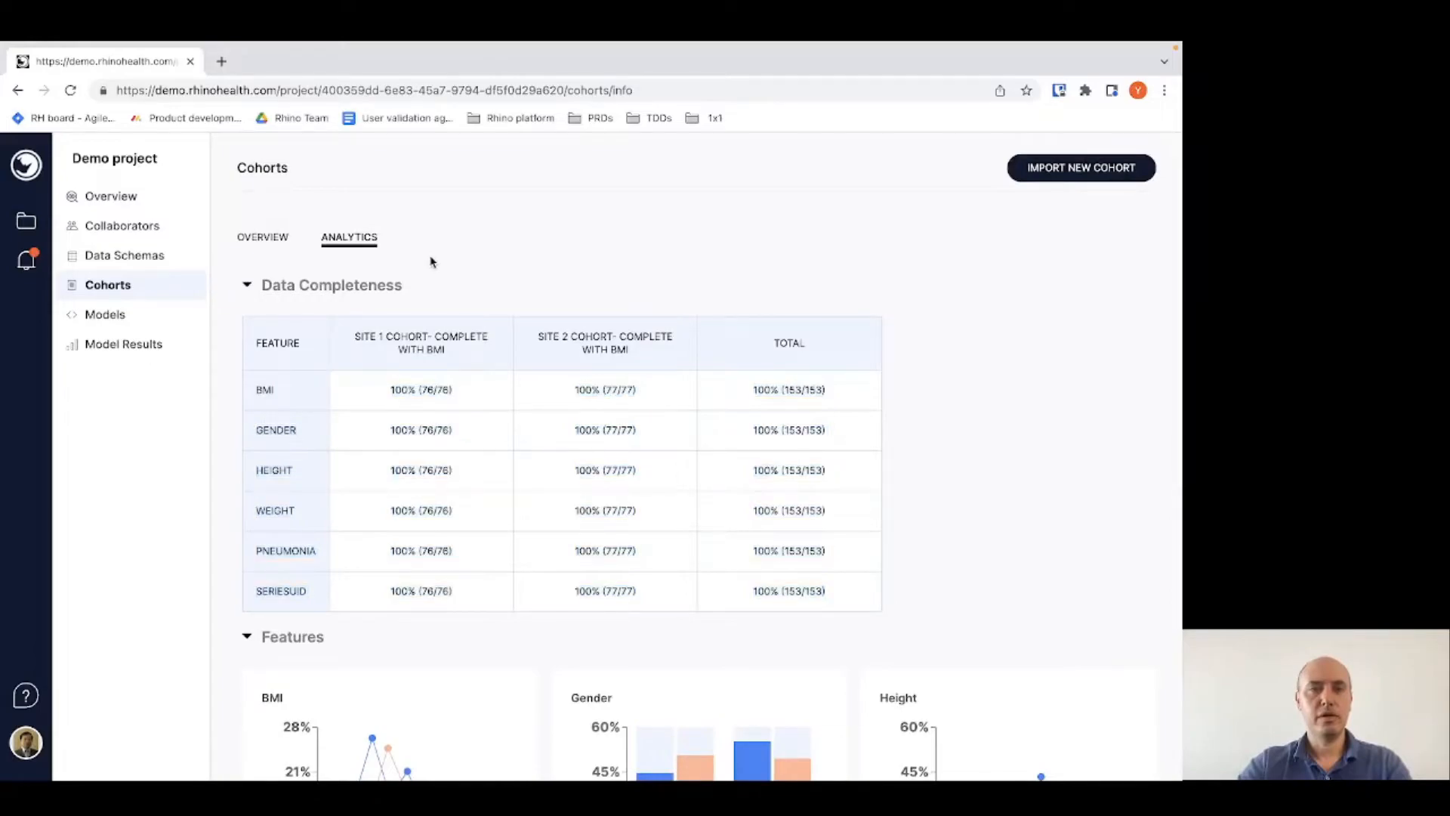
click(106, 314)
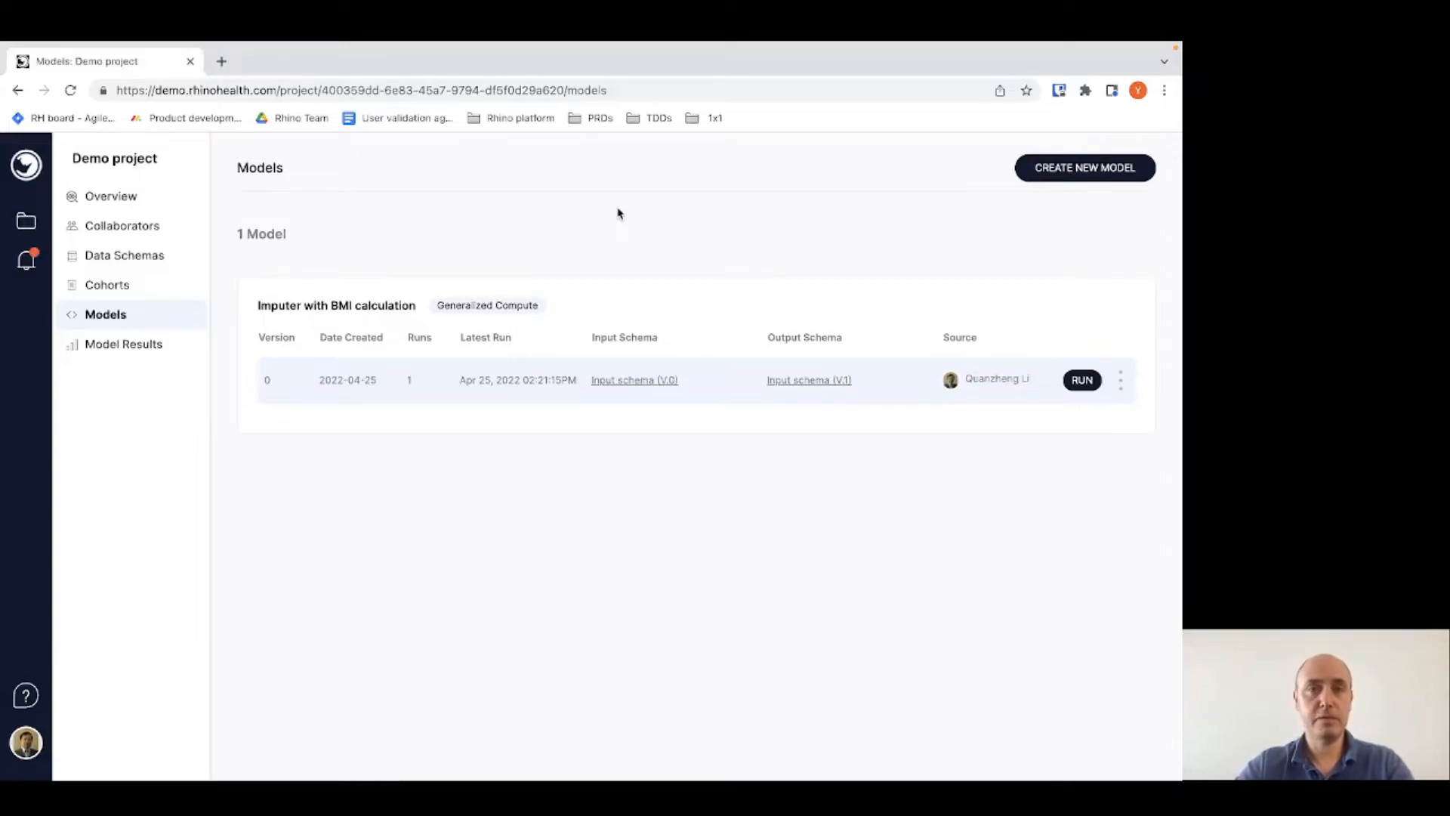
click(1076, 168)
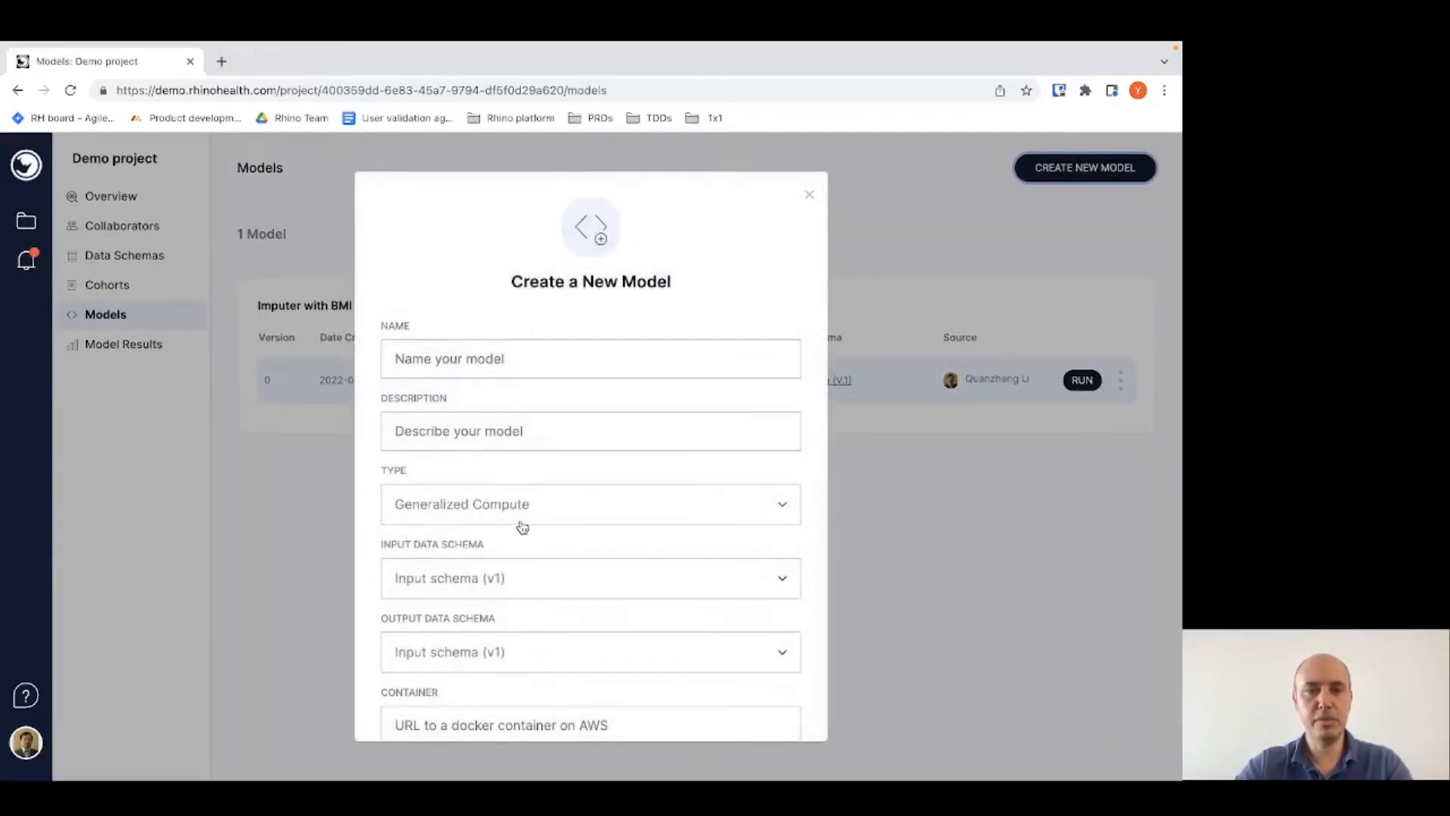
click(491, 515)
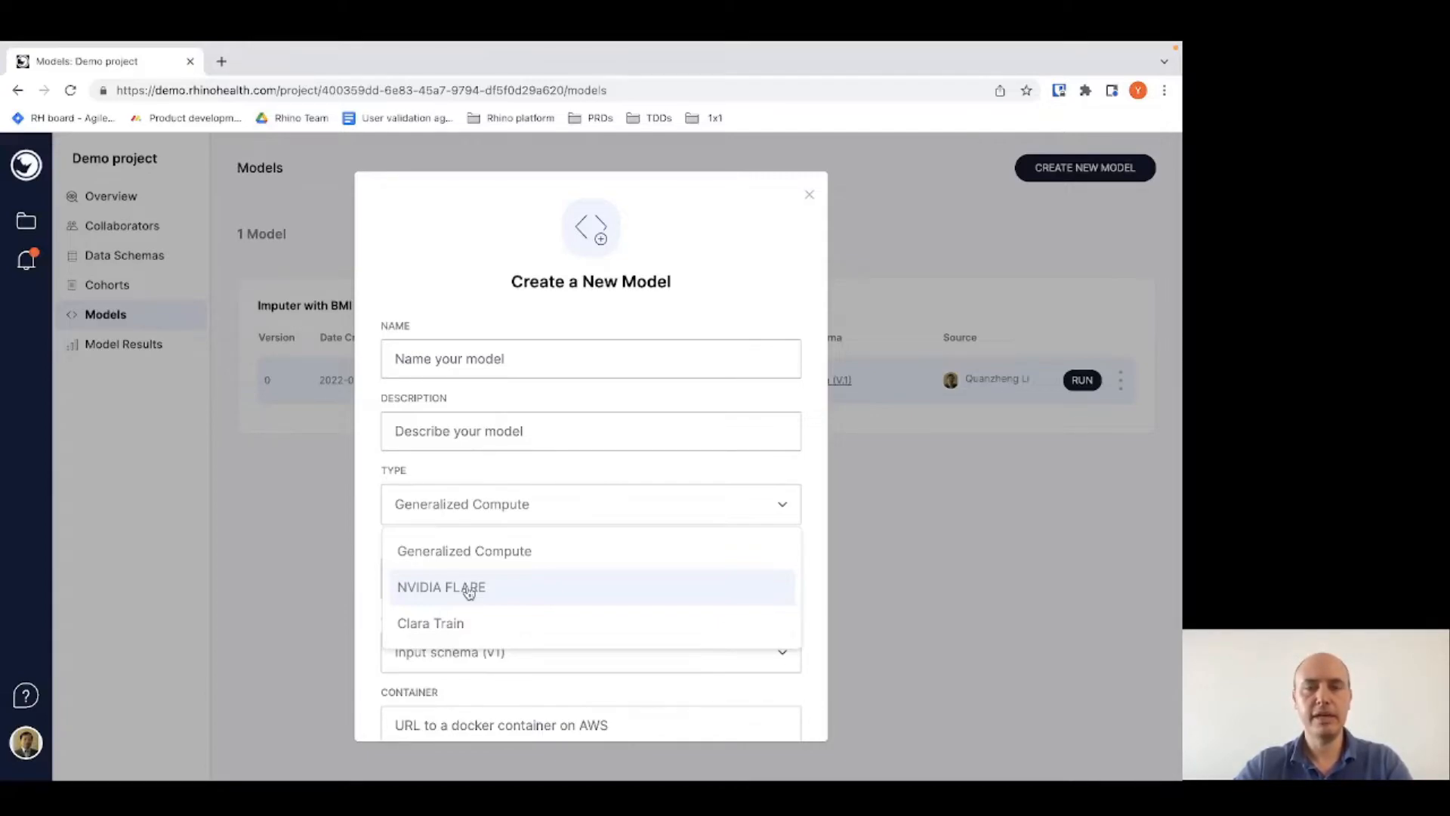
click(257, 507)
click(810, 194)
- Return to the projects overview and open the Pneumonia Prediction project
click(26, 221)
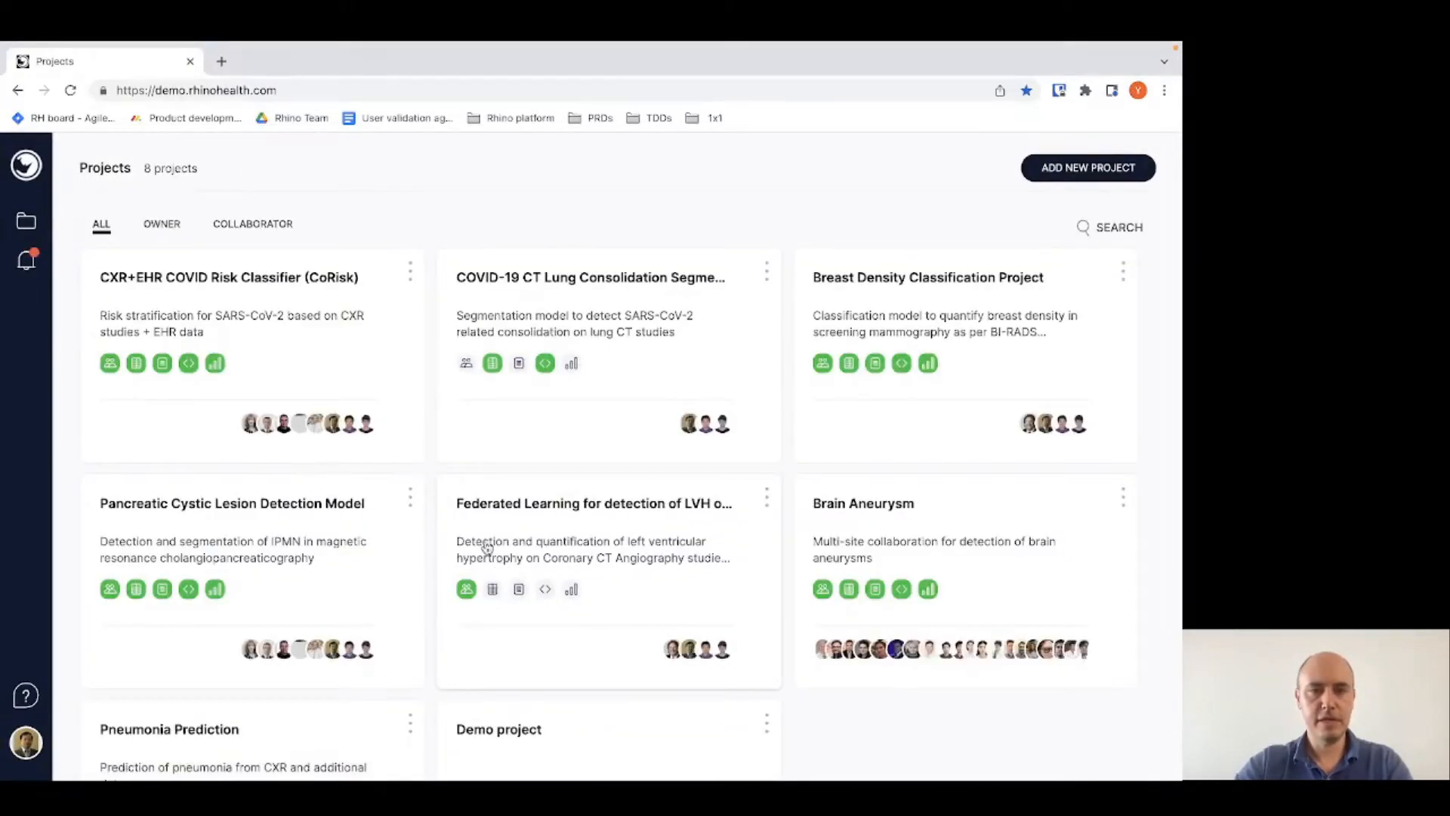
scroll(488, 547, down, 2)
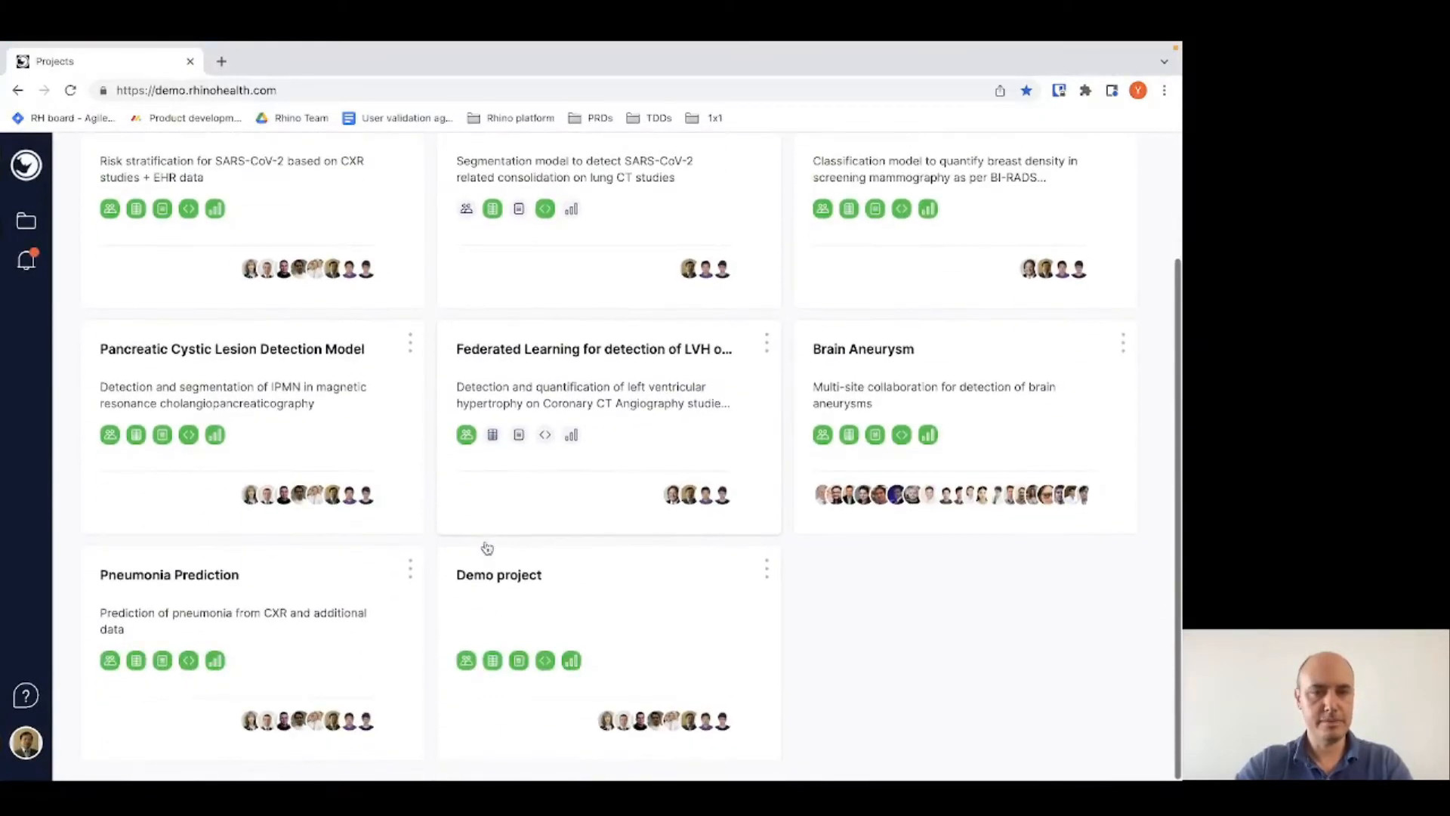
click(241, 594)
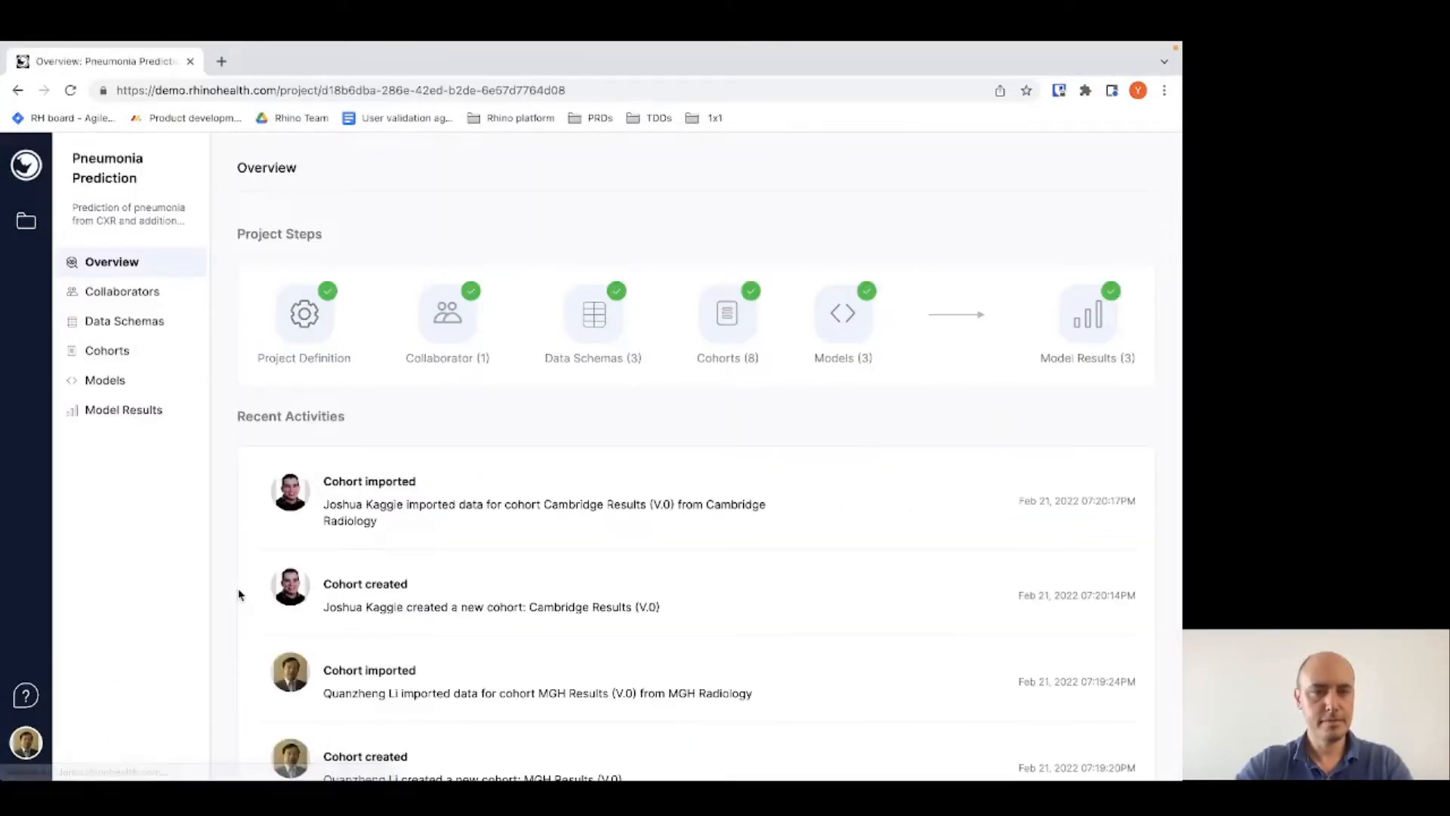
- Review the Pneumonia Prediction project's models and inspect the fields of its Results Schema
click(115, 380)
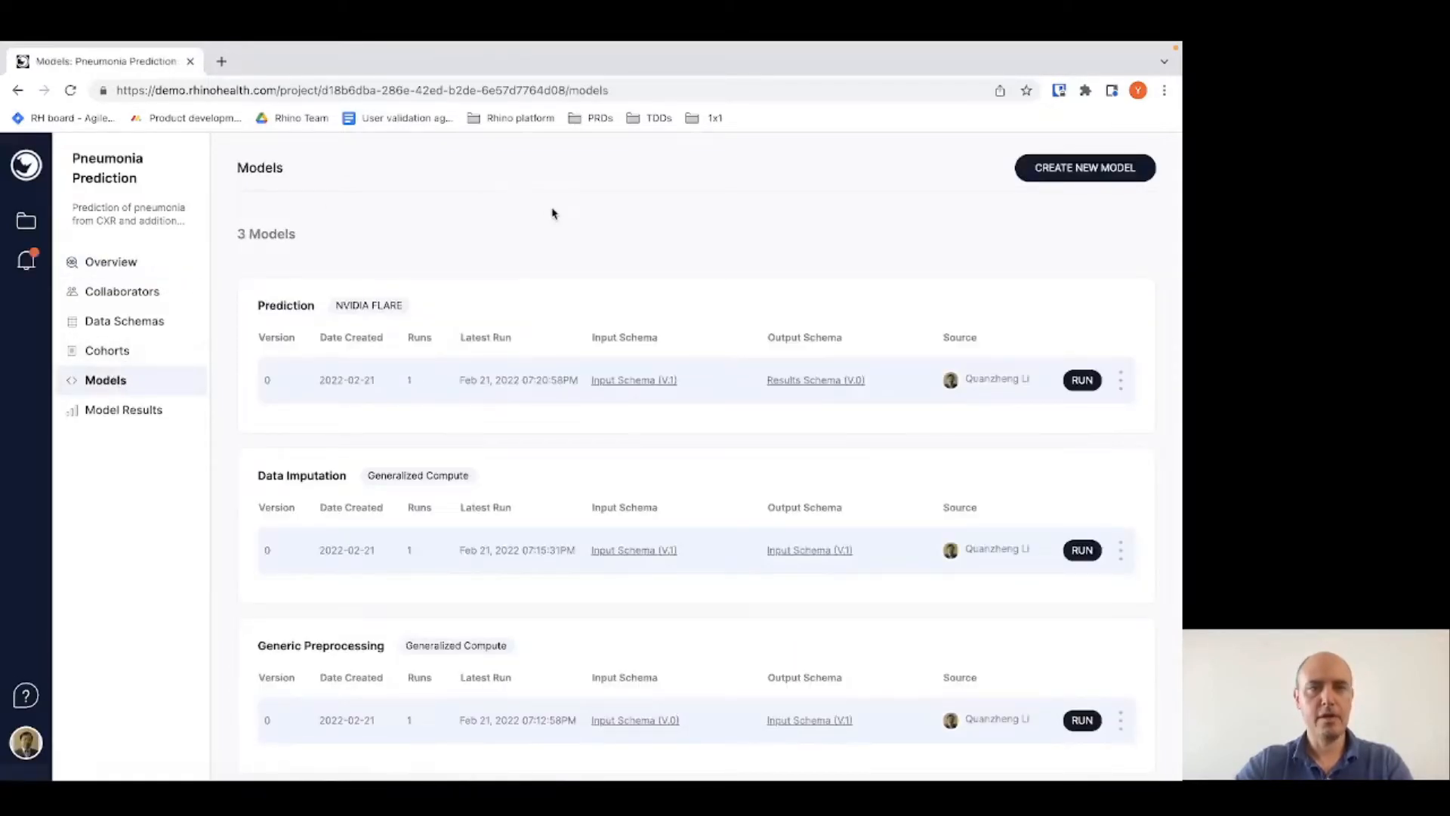
scroll(553, 213, down, 1)
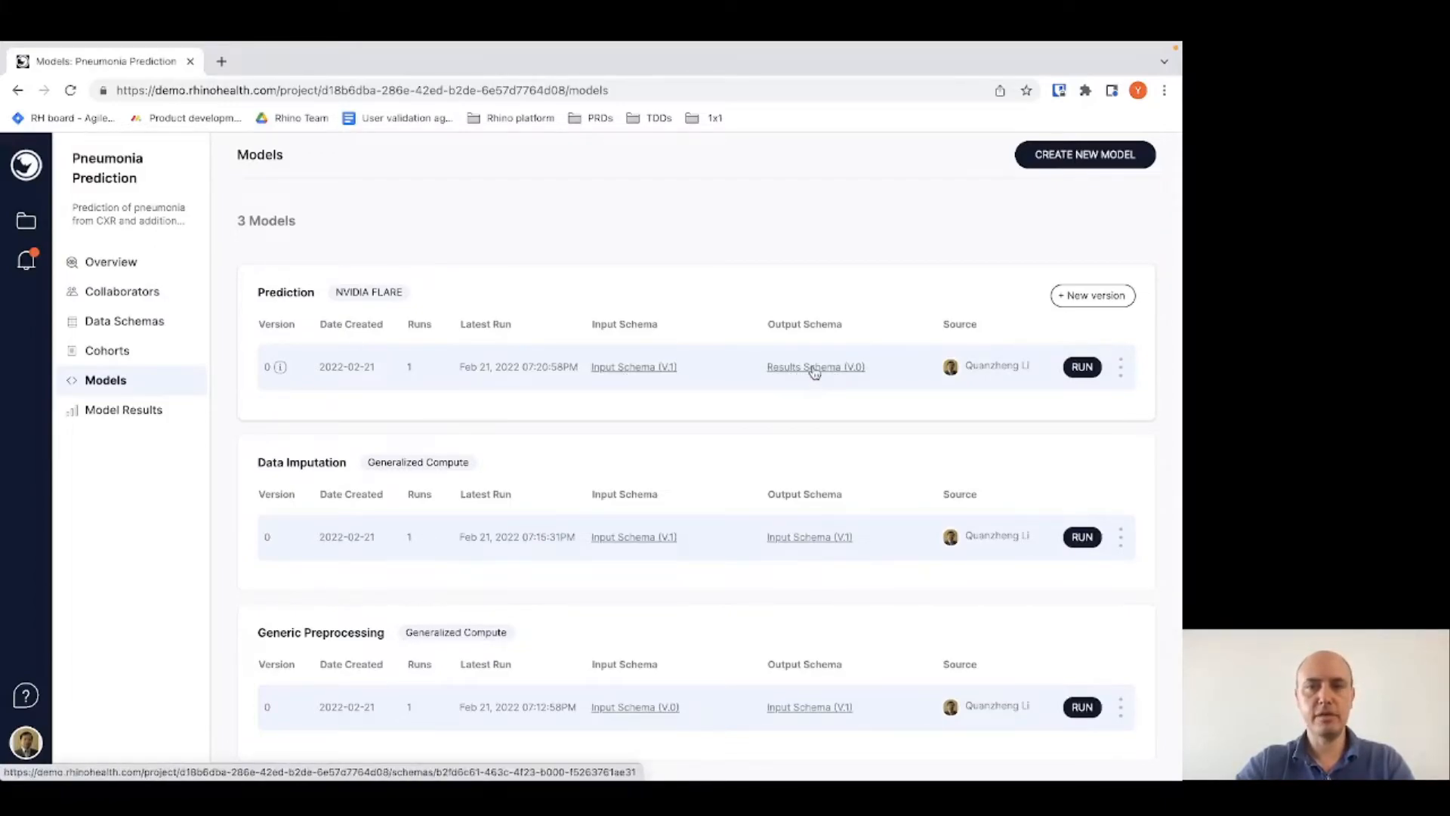
click(143, 327)
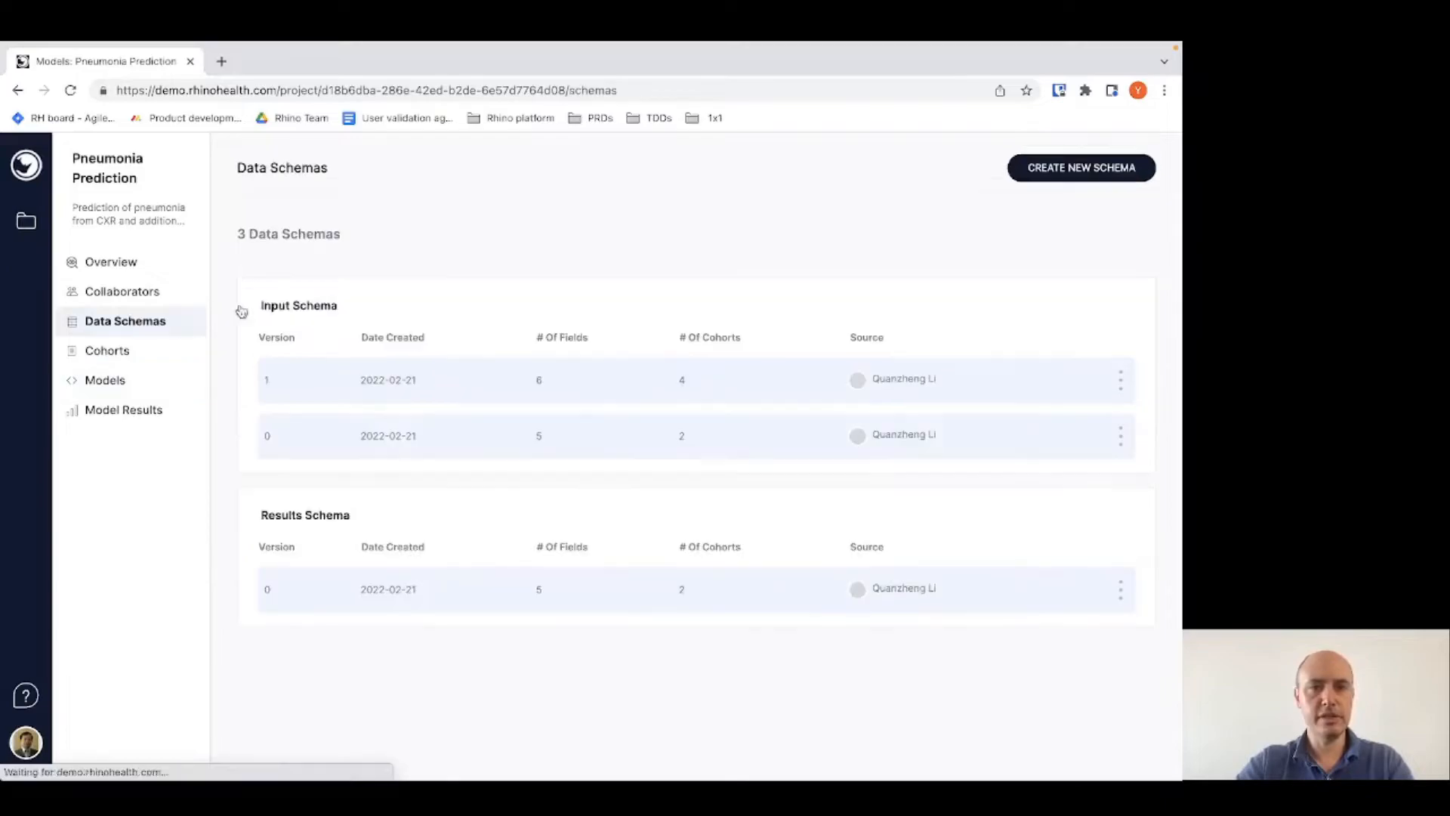
click(392, 591)
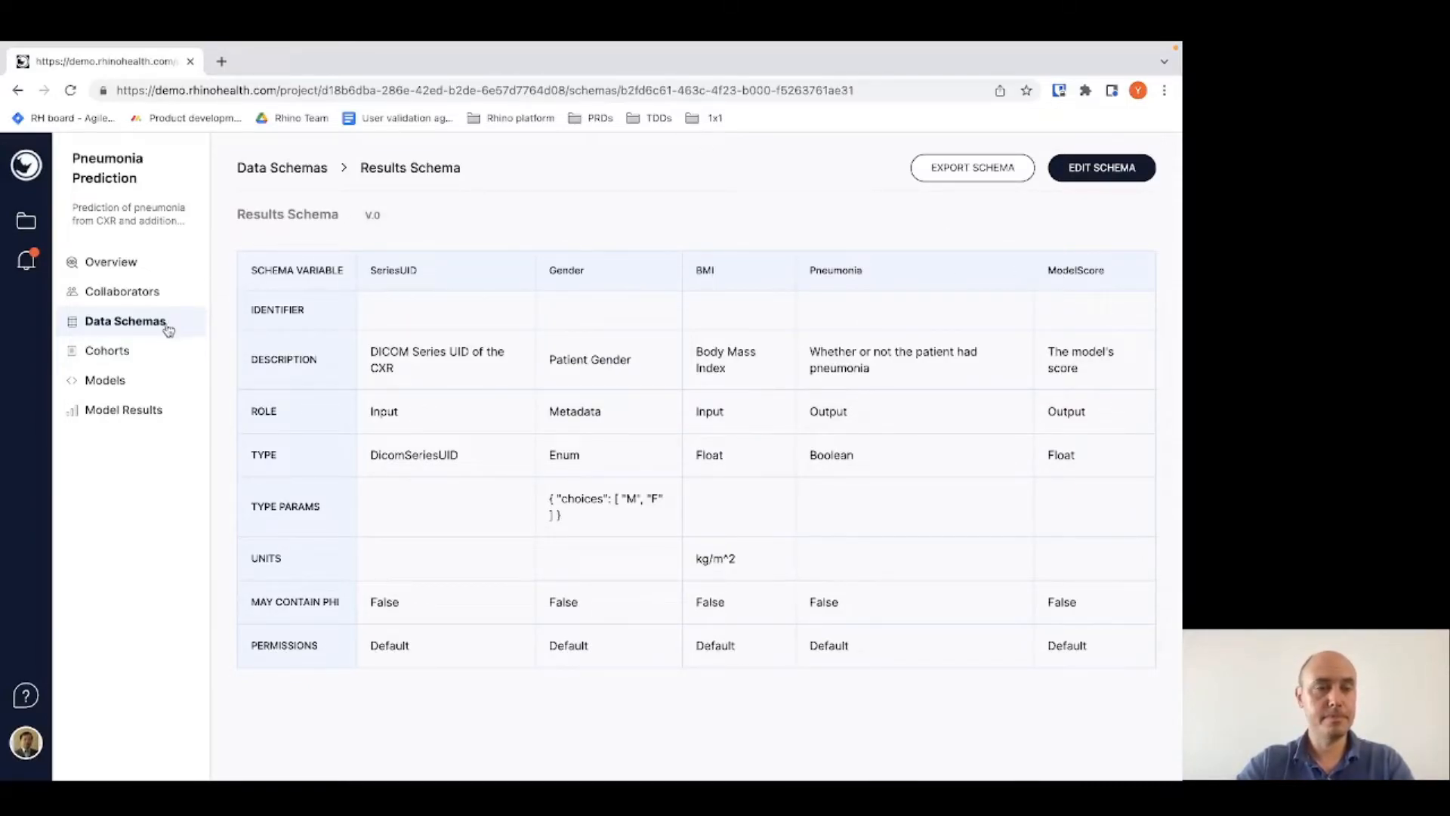
- Examine the training run settings of the Prediction NVIDIA FLARE model and close them without starting a run
click(107, 389)
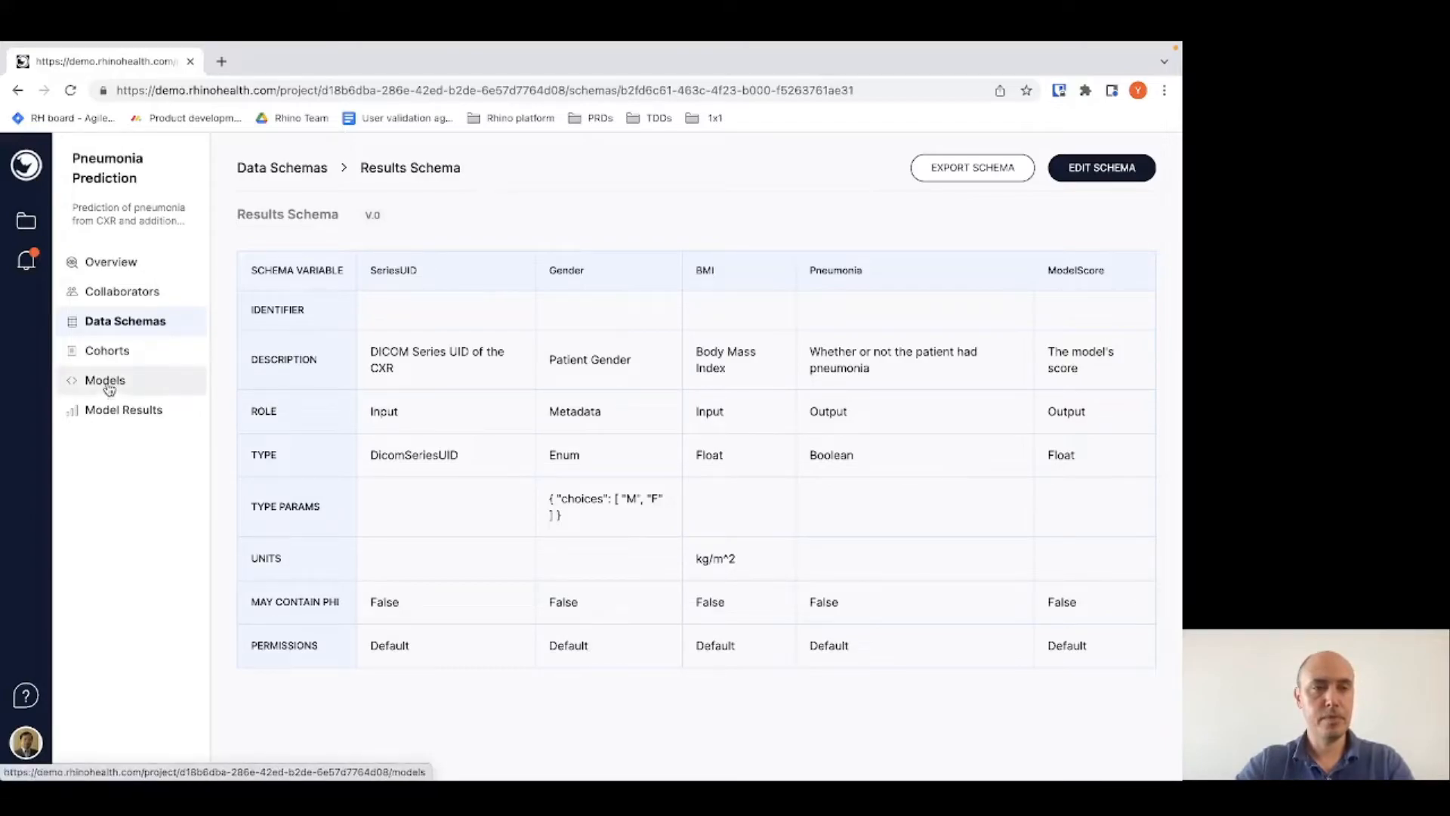
click(1080, 380)
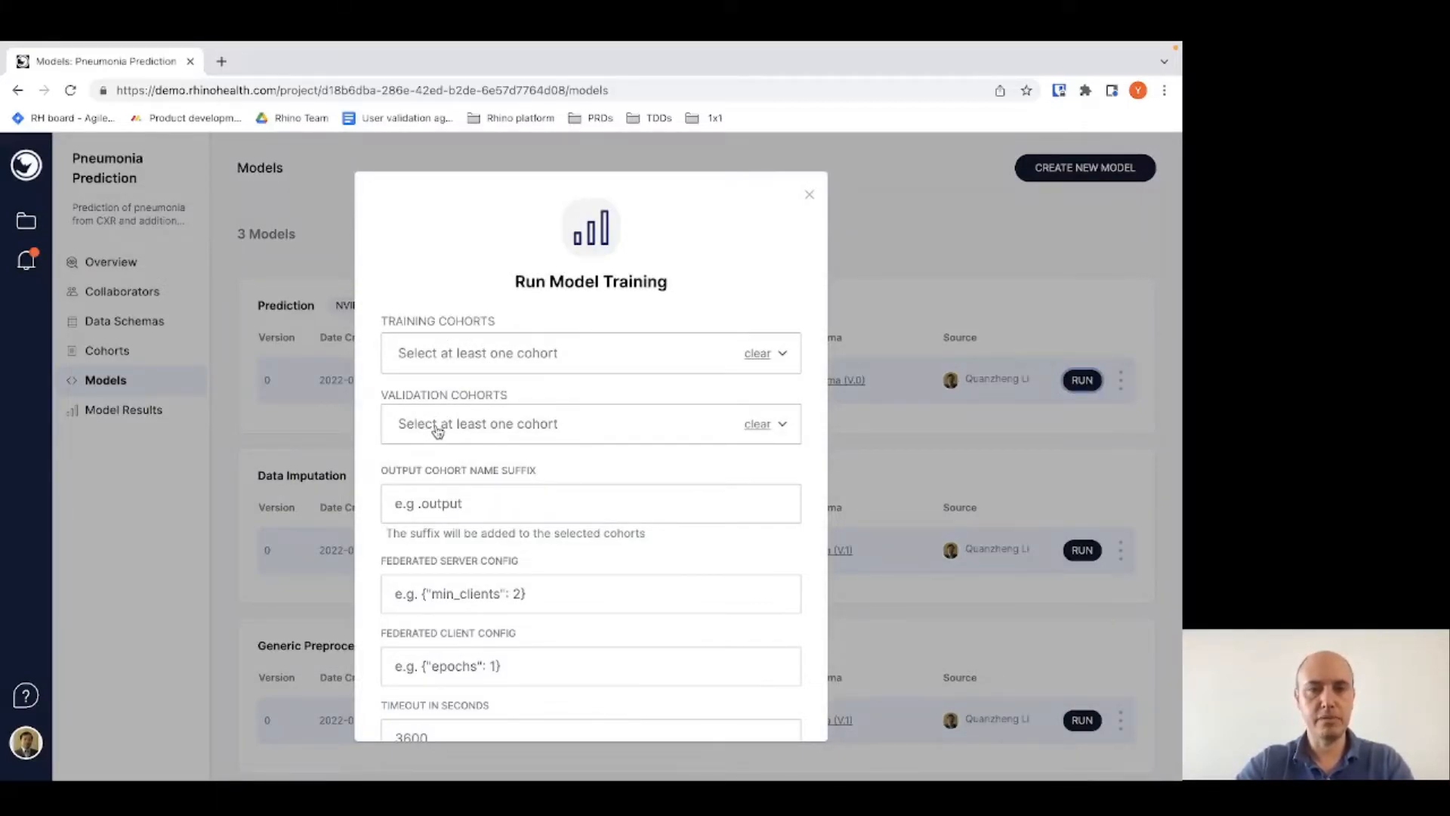
scroll(437, 430, down, 1)
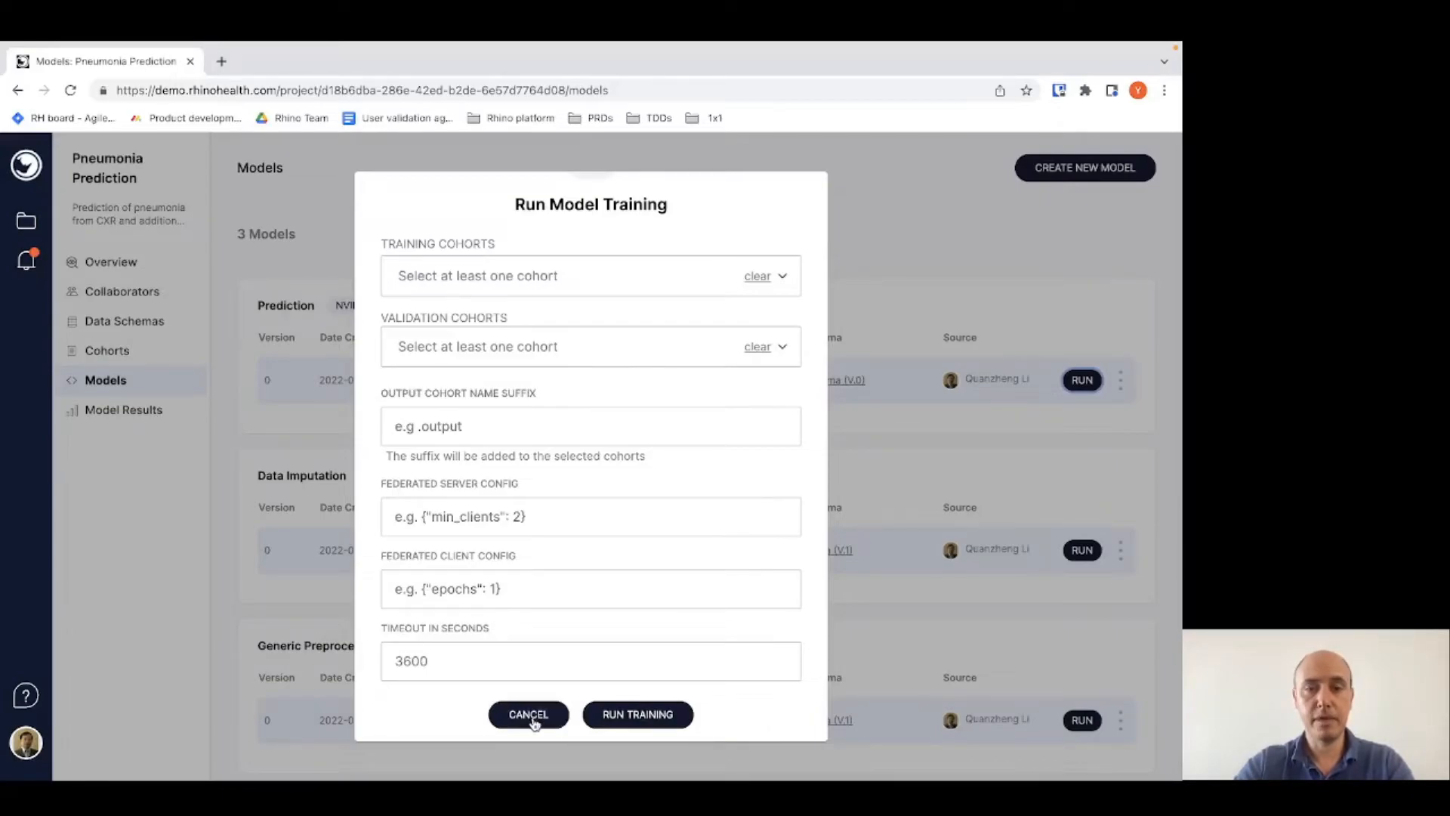
click(533, 719)
click(533, 719)
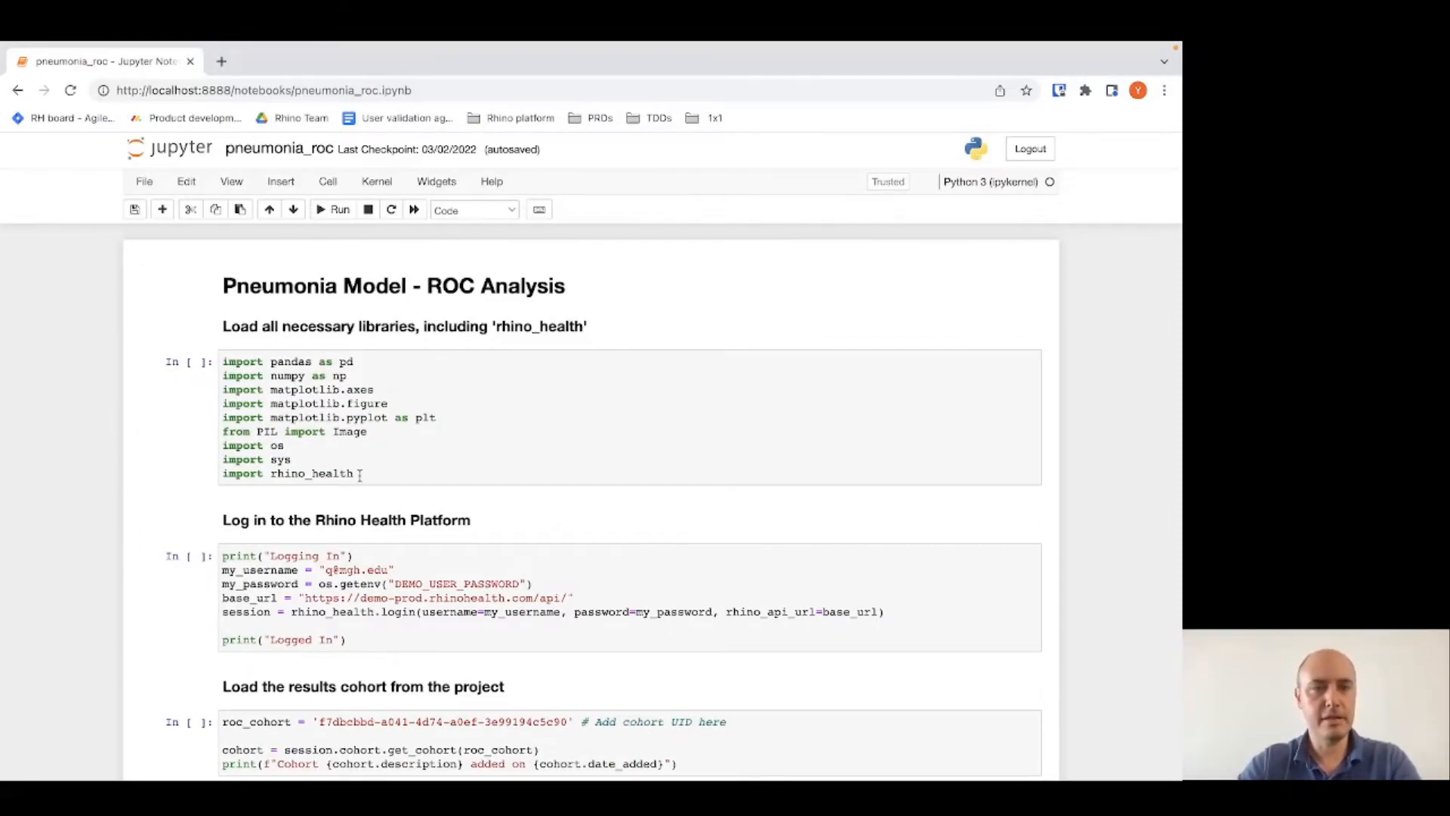
- In the pneumonia_roc Jupyter notebook, run the library import cell and the Rhino Health Platform login cell
drag(361, 475, 204, 478)
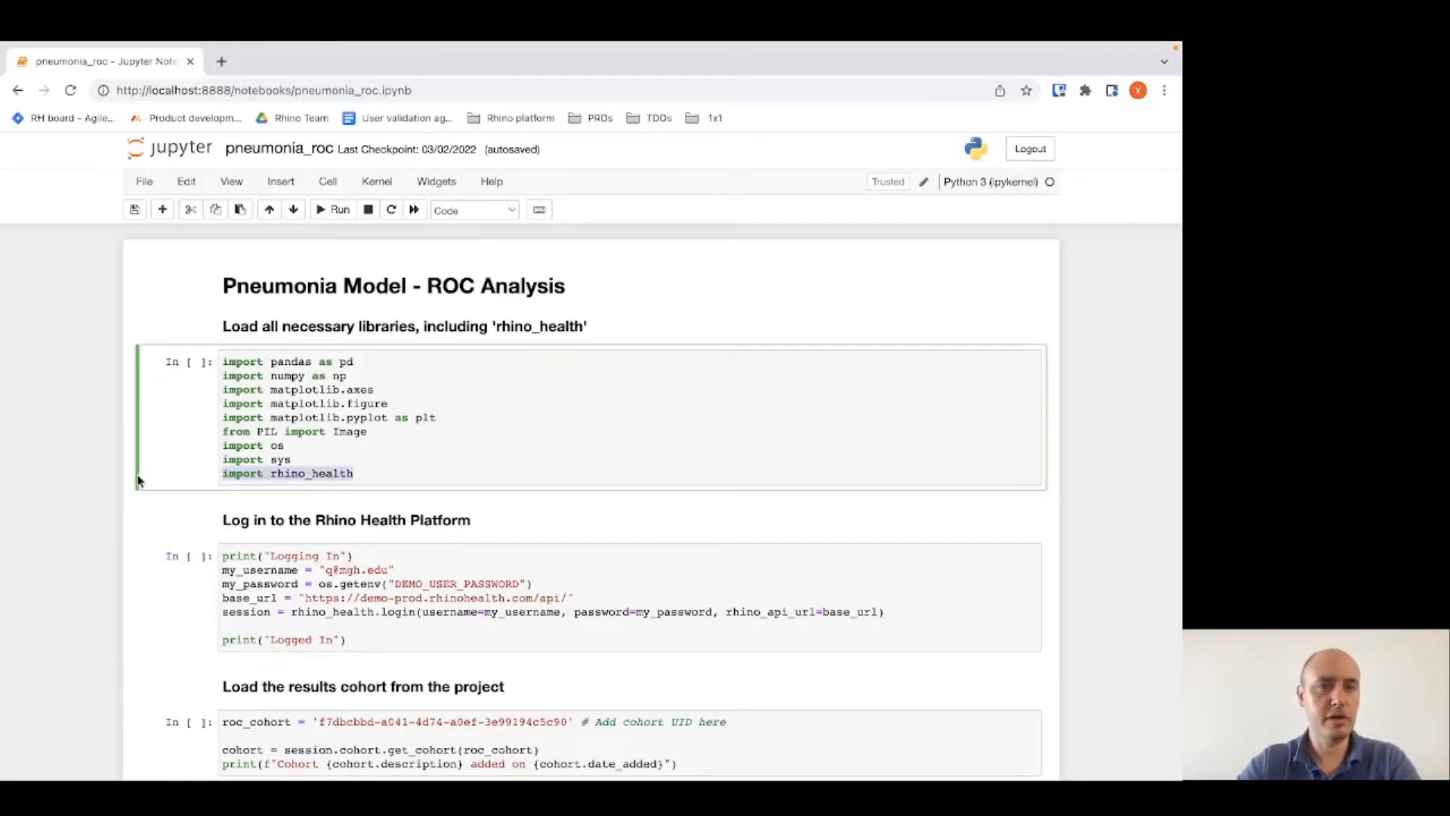
click(503, 422)
key(shift+Return)
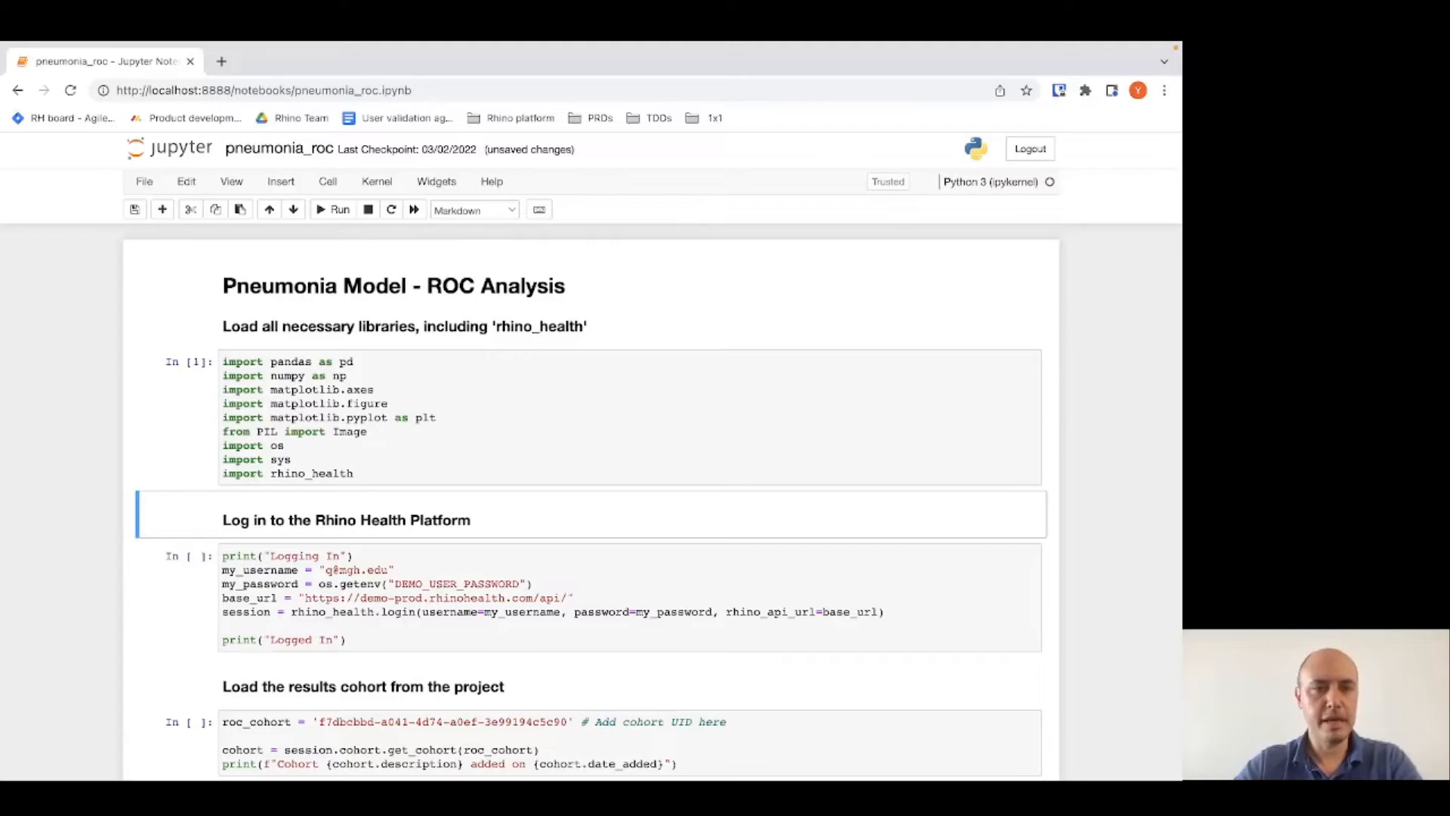
key(shift+Return)
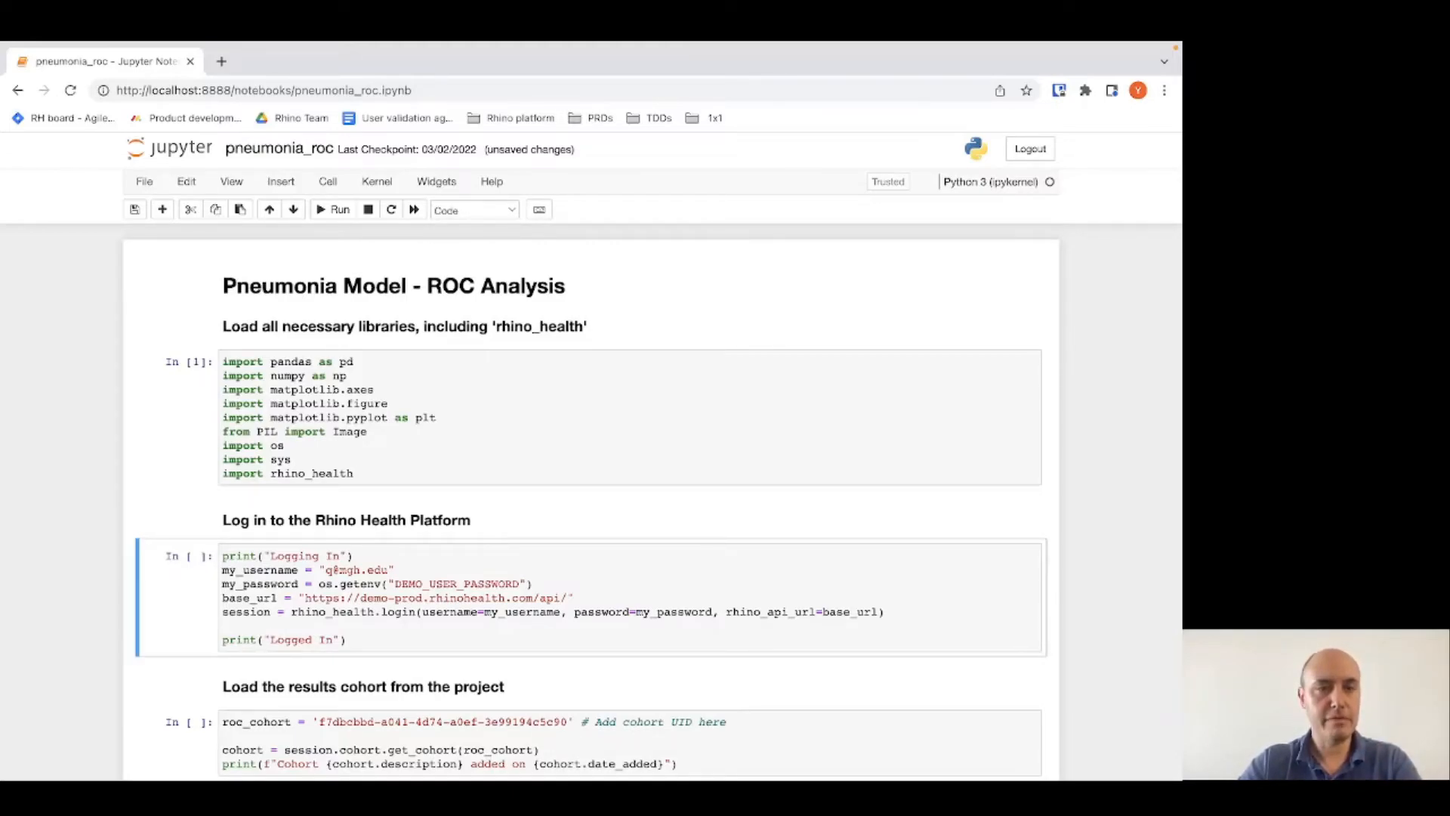
key(shift+Return)
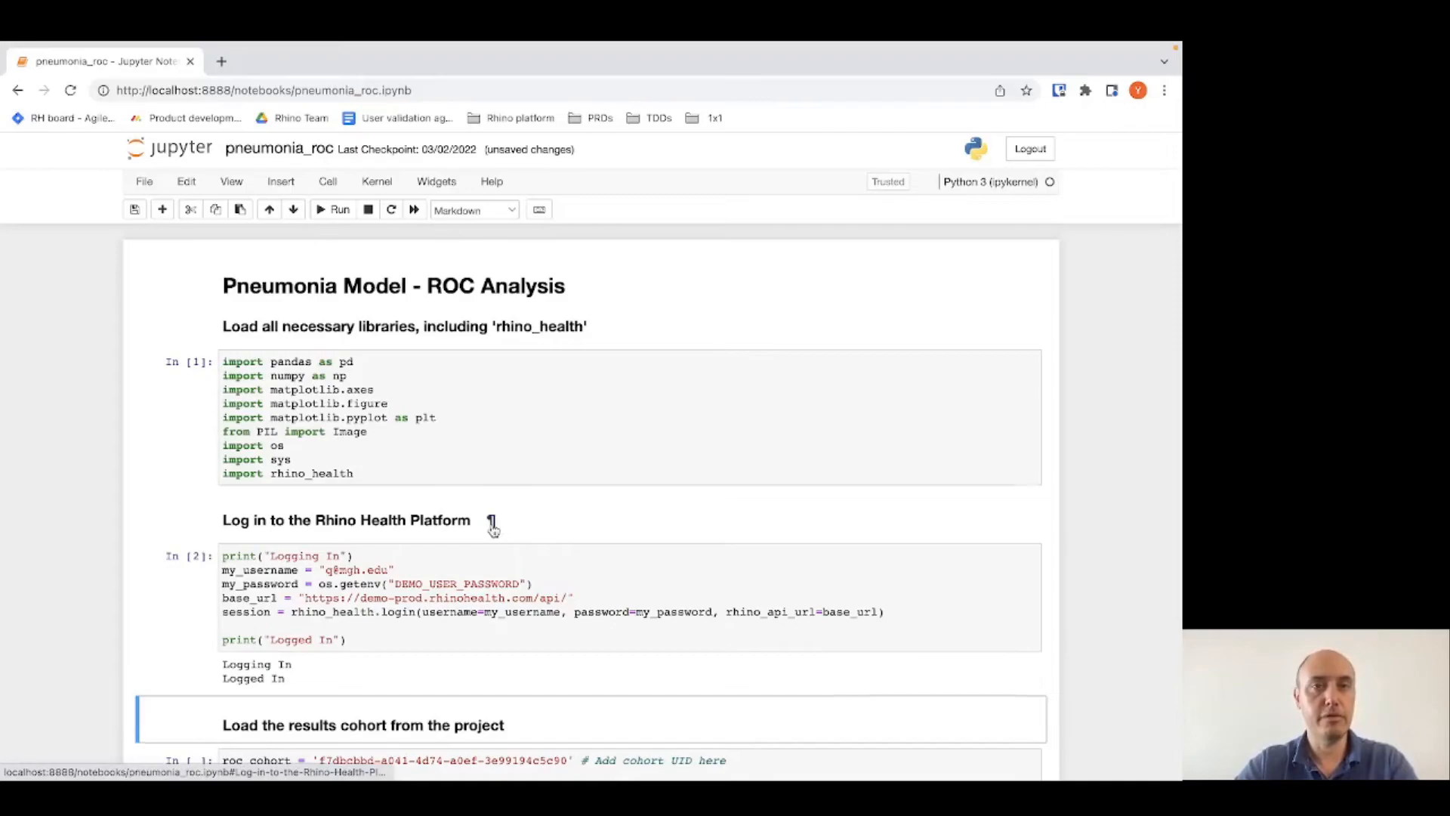
- Run the cell that loads the results cohort from the project by its cohort UID
scroll(492, 520, down, 1)
scroll(492, 529, down, 4)
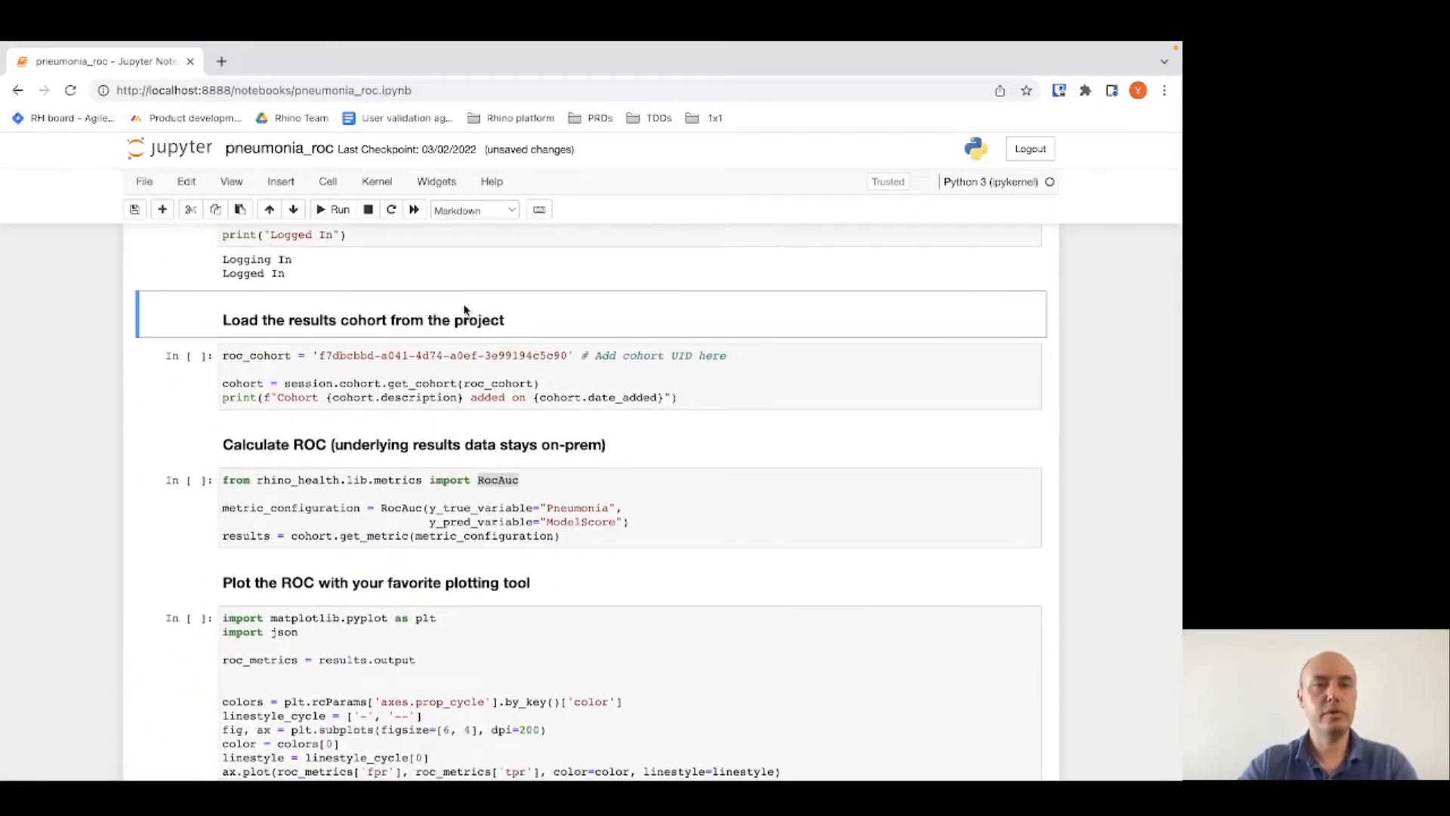
key(Down)
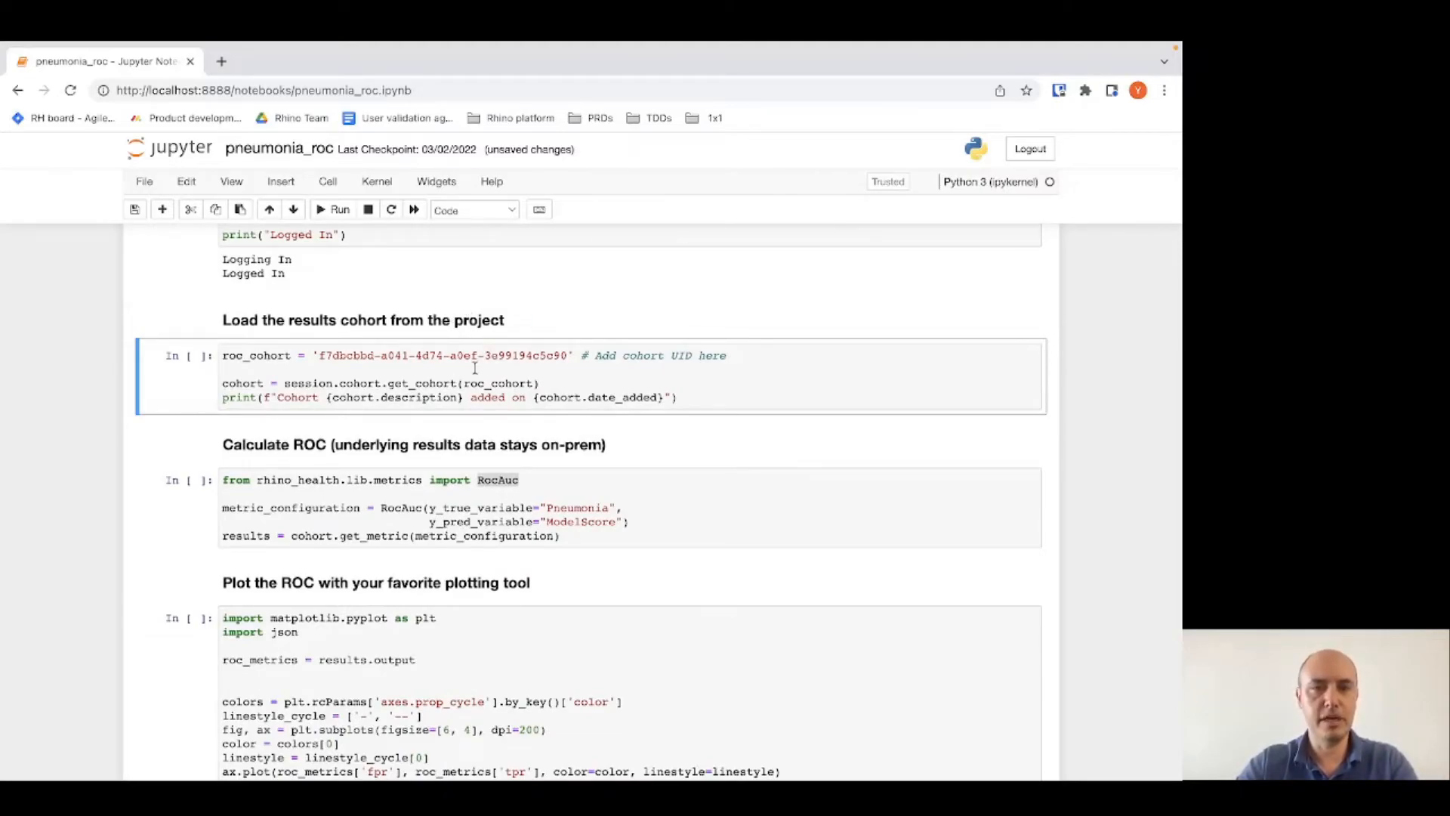
key(shift+Return)
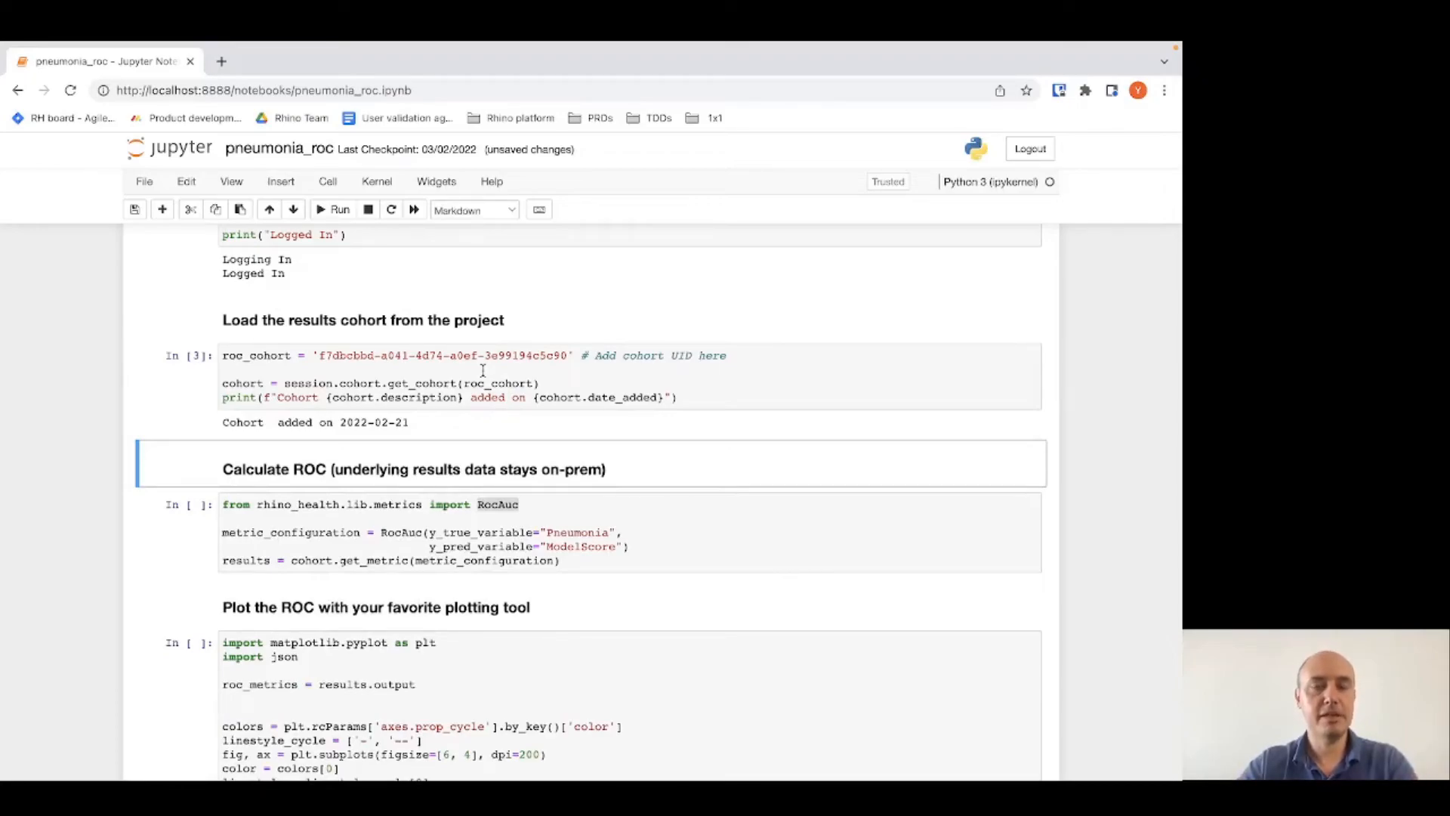
- Run the RocAuc cell that calculates the ROC from the Pneumonia and ModelScore variables
scroll(482, 370, down, 5)
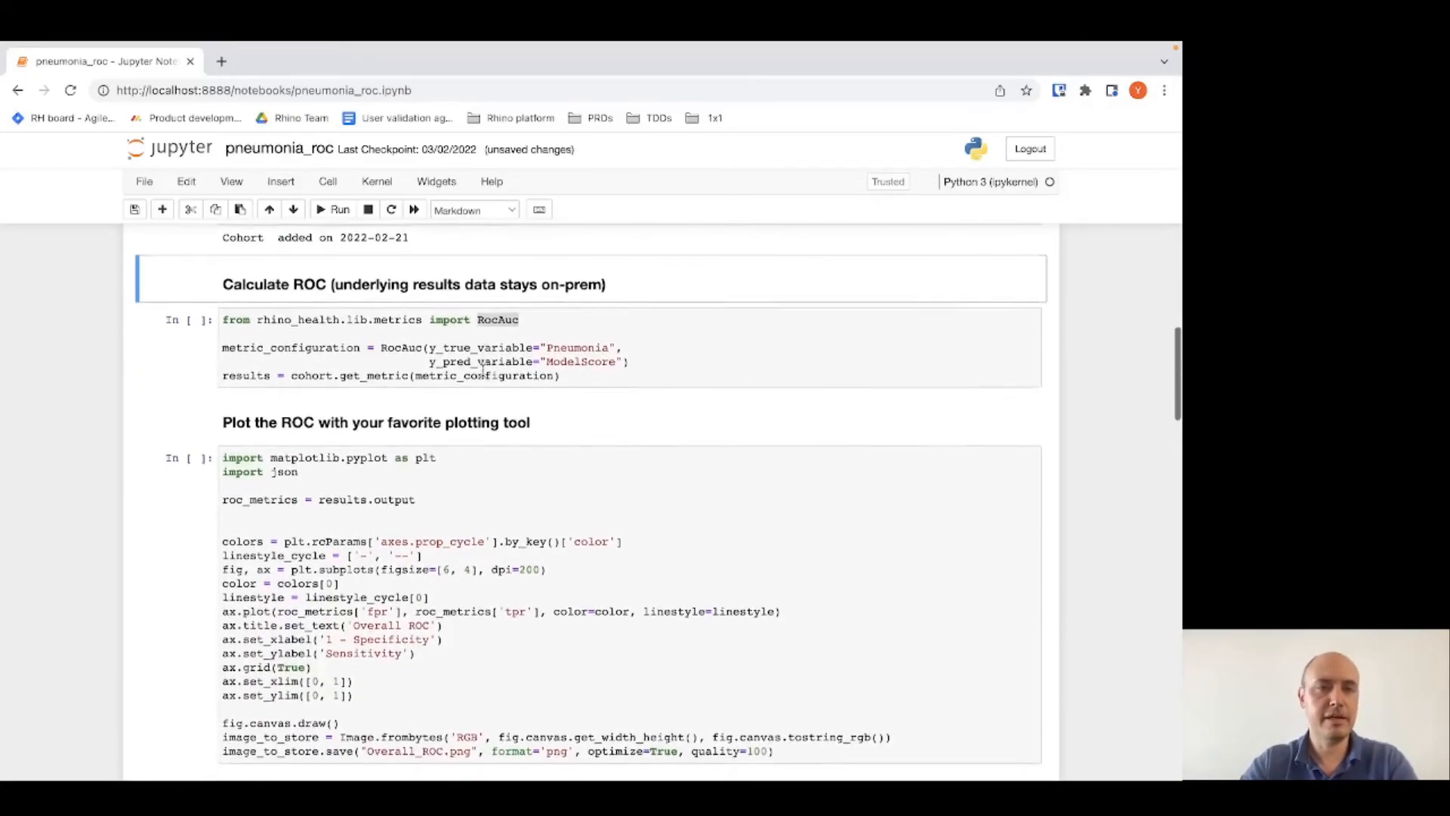
click(503, 337)
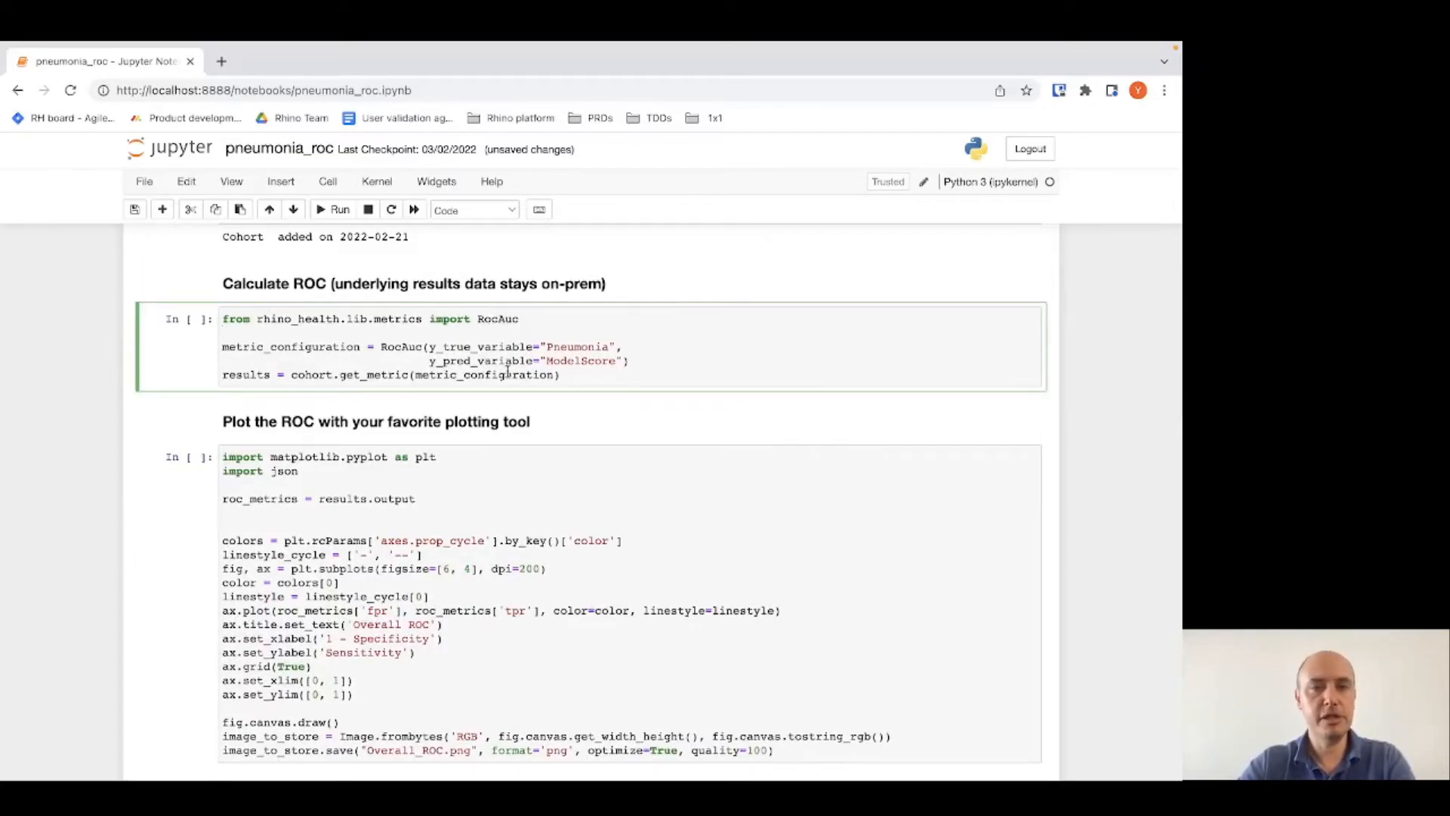
key(shift+Return)
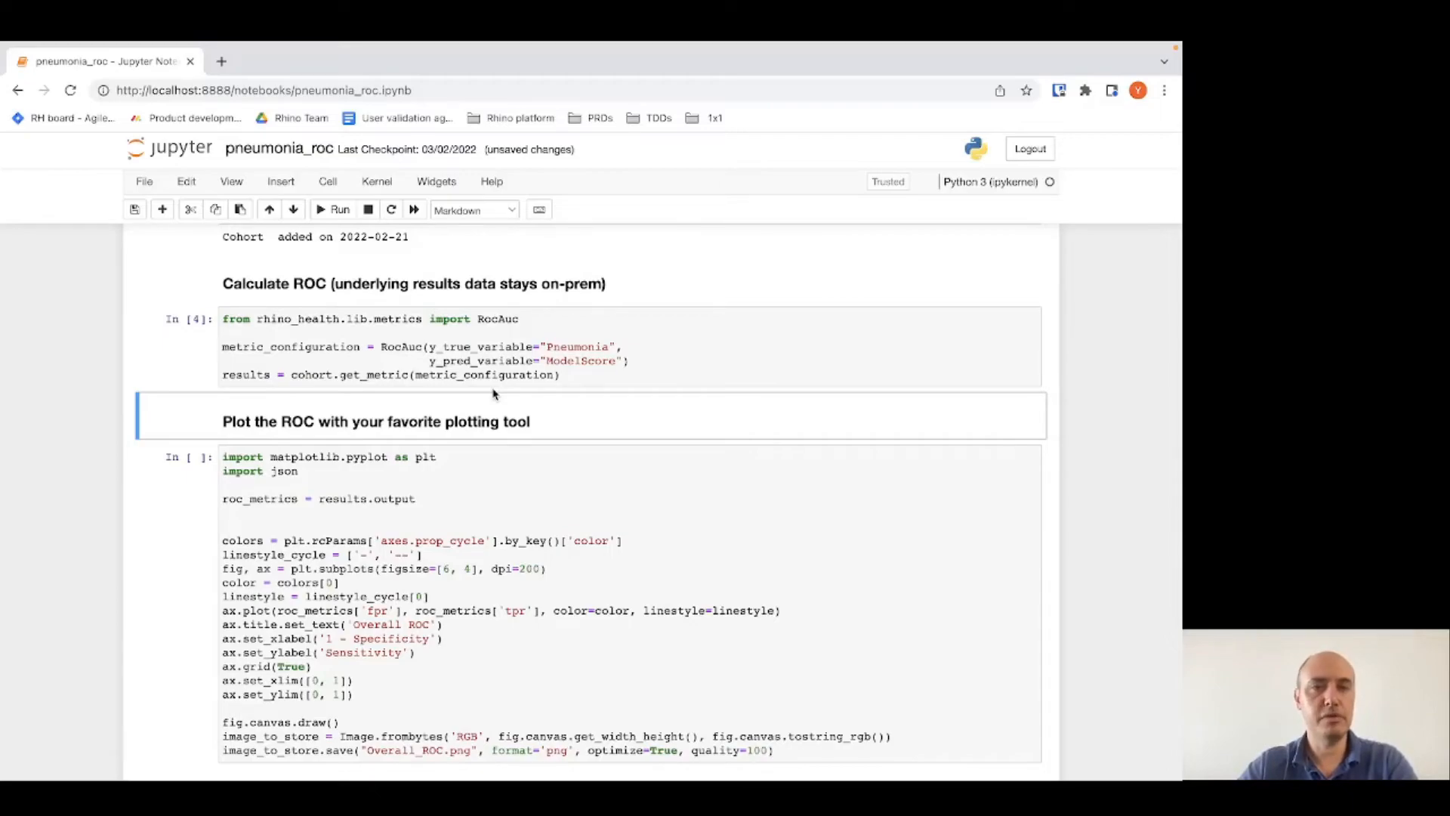
- Run the matplotlib cell that plots the Overall ROC curve and view the resulting plot
scroll(493, 392, down, 3)
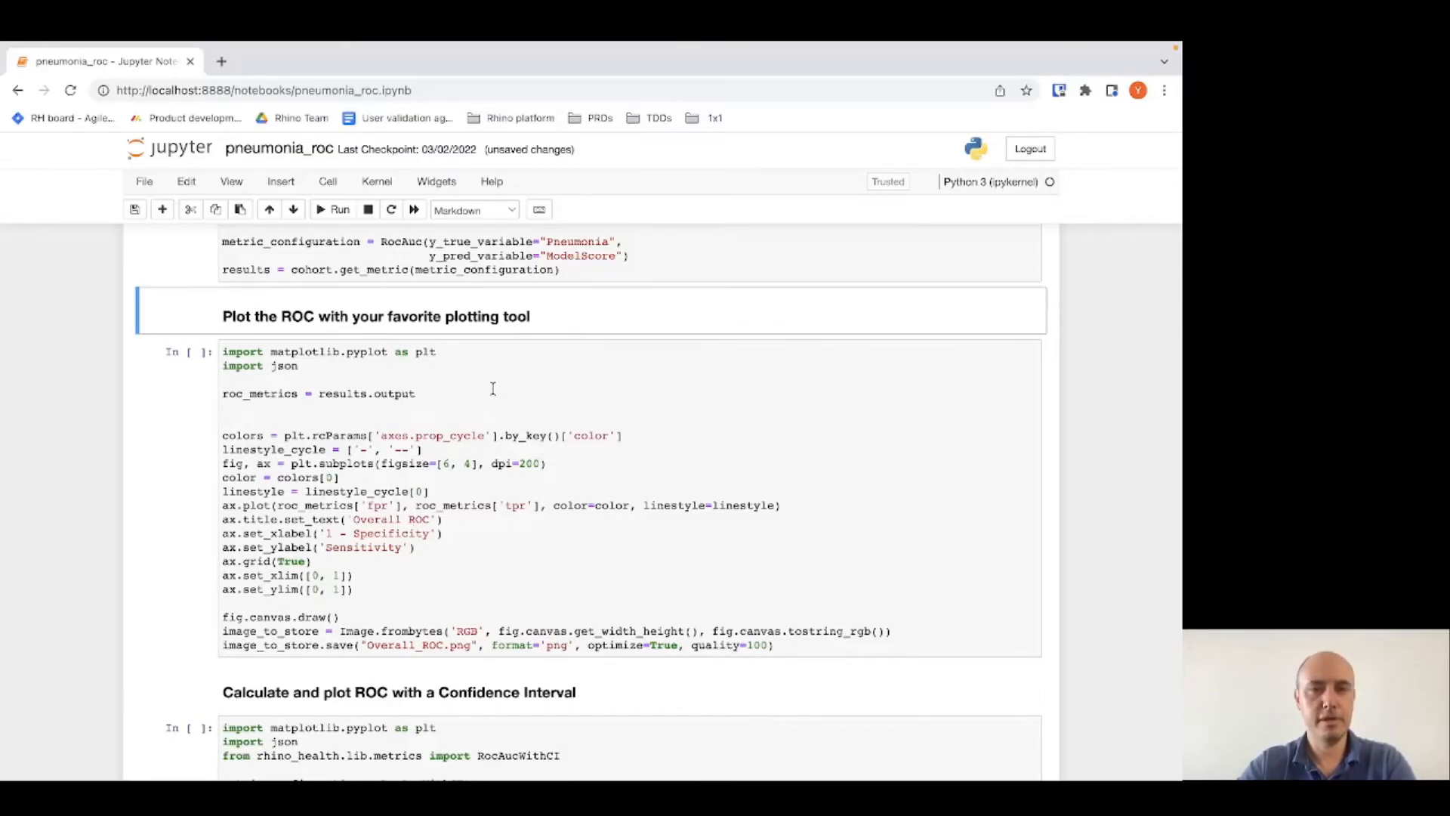
key(Down)
key(shift+Return)
scroll(494, 391, down, 6)
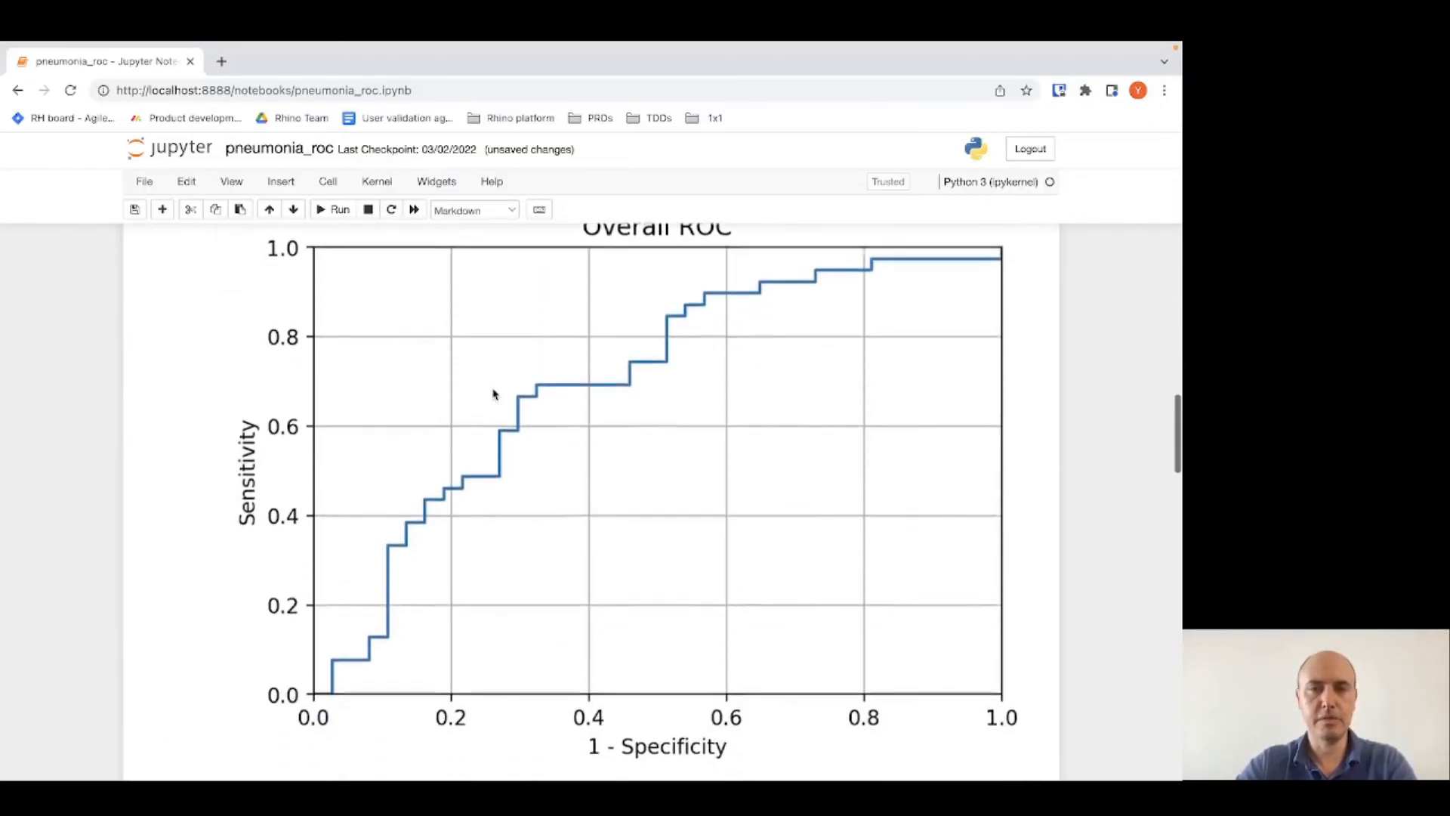
scroll(493, 392, up, 1)
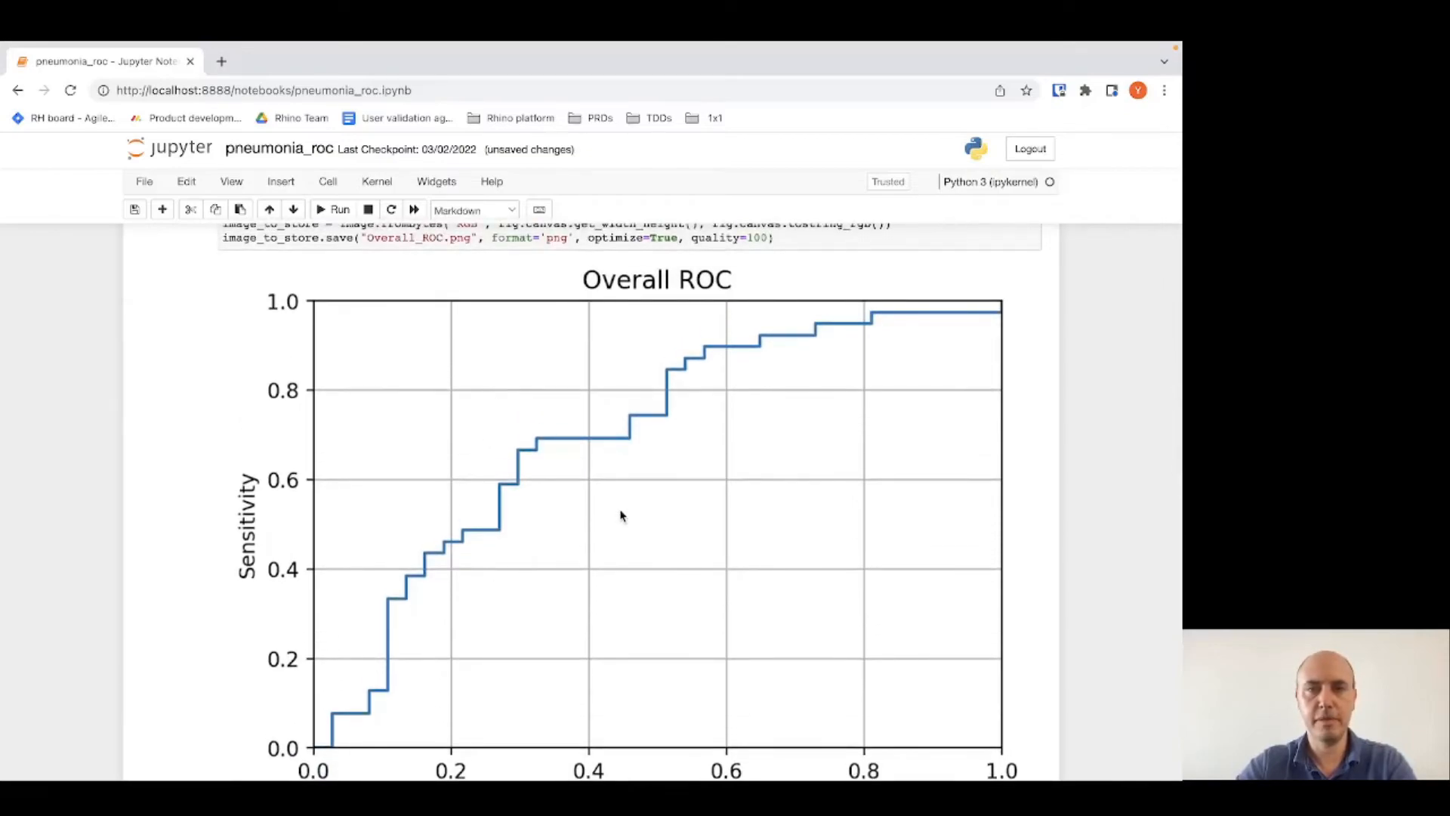
scroll(620, 514, down, 2)
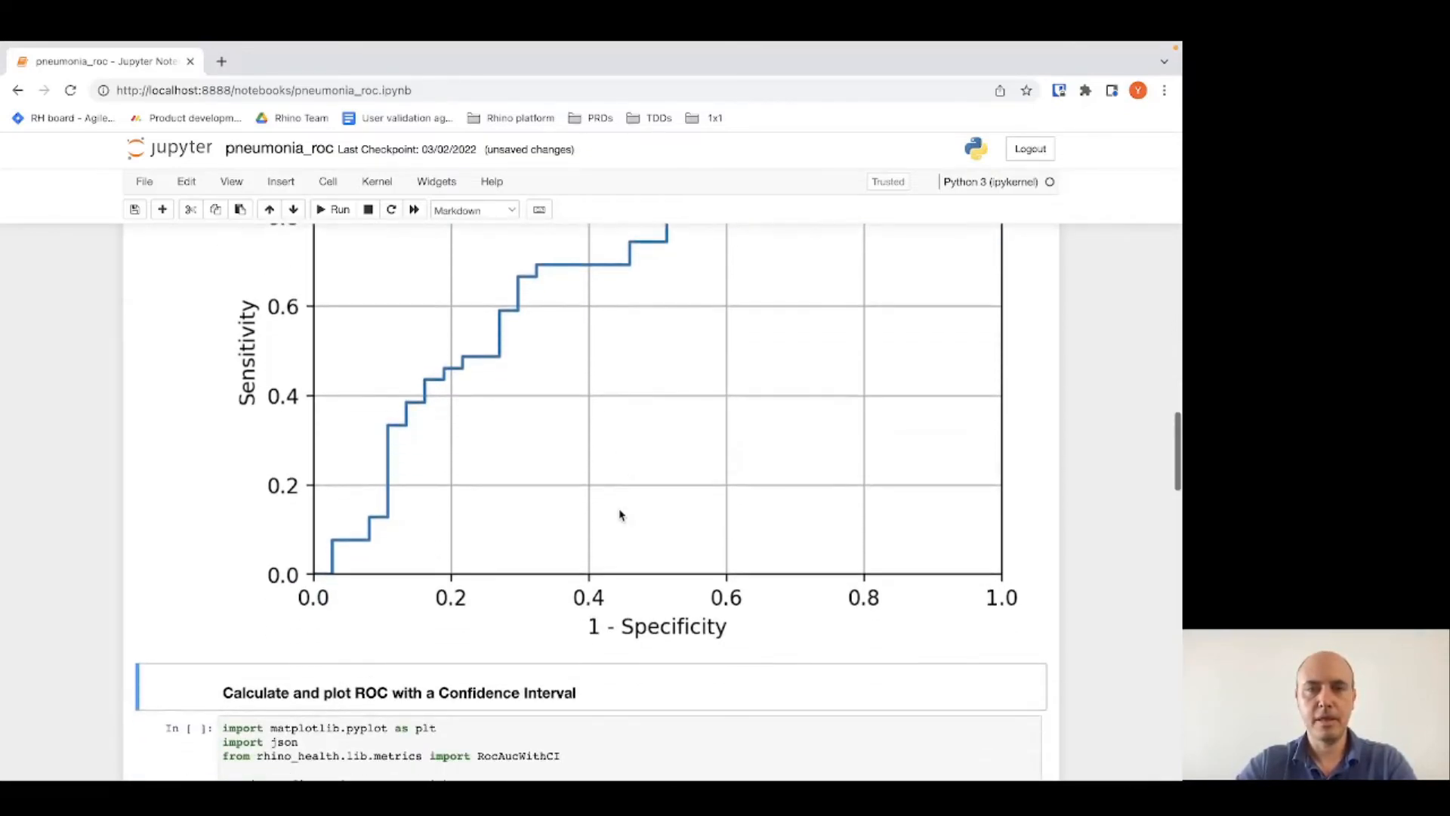
- Run the two cells that calculate and plot the overall ROC with a 95% confidence interval, and view the plot
scroll(620, 515, down, 5)
scroll(620, 515, down, 1)
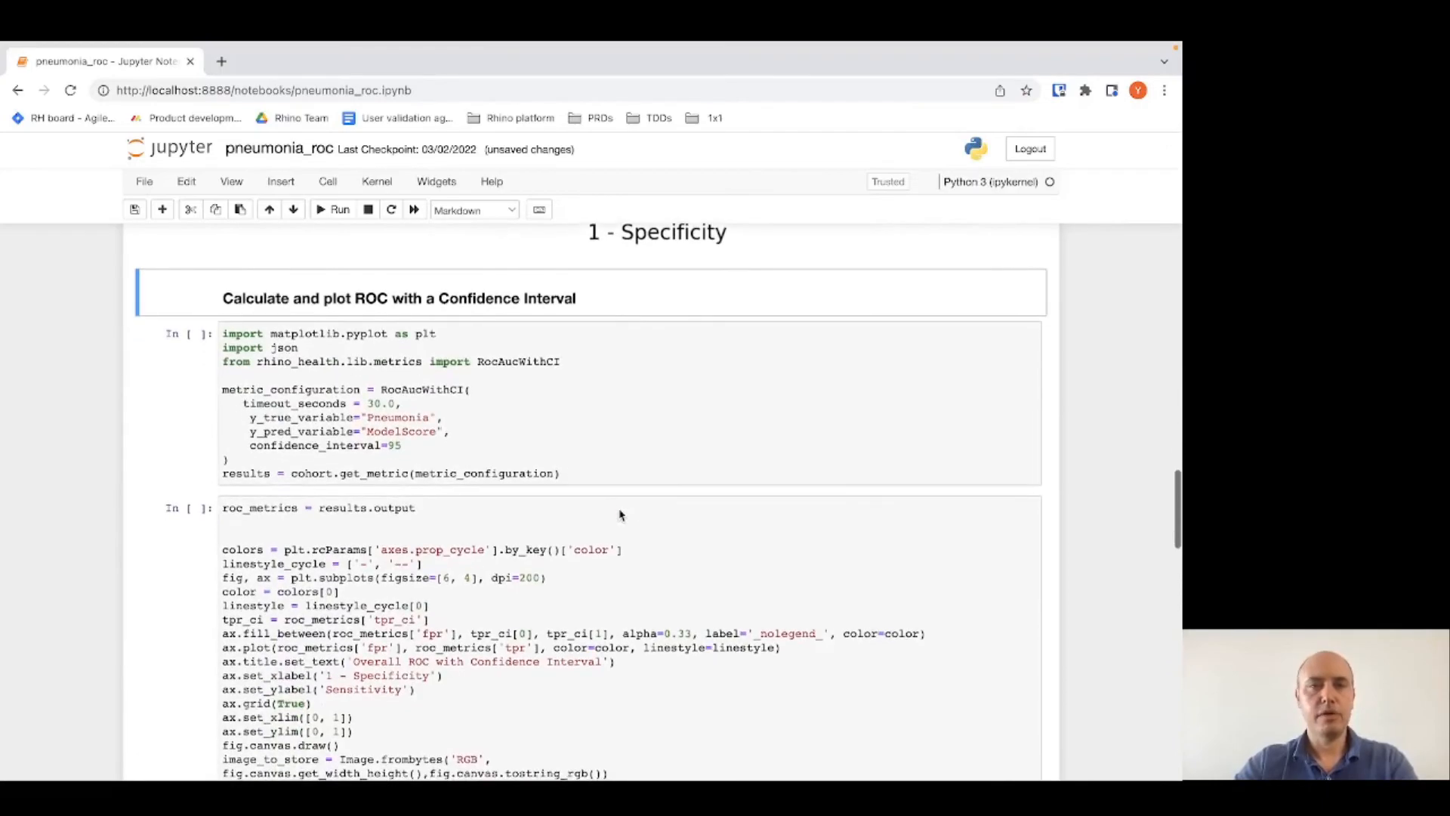
key(shift+Return)
key(shift+Return)
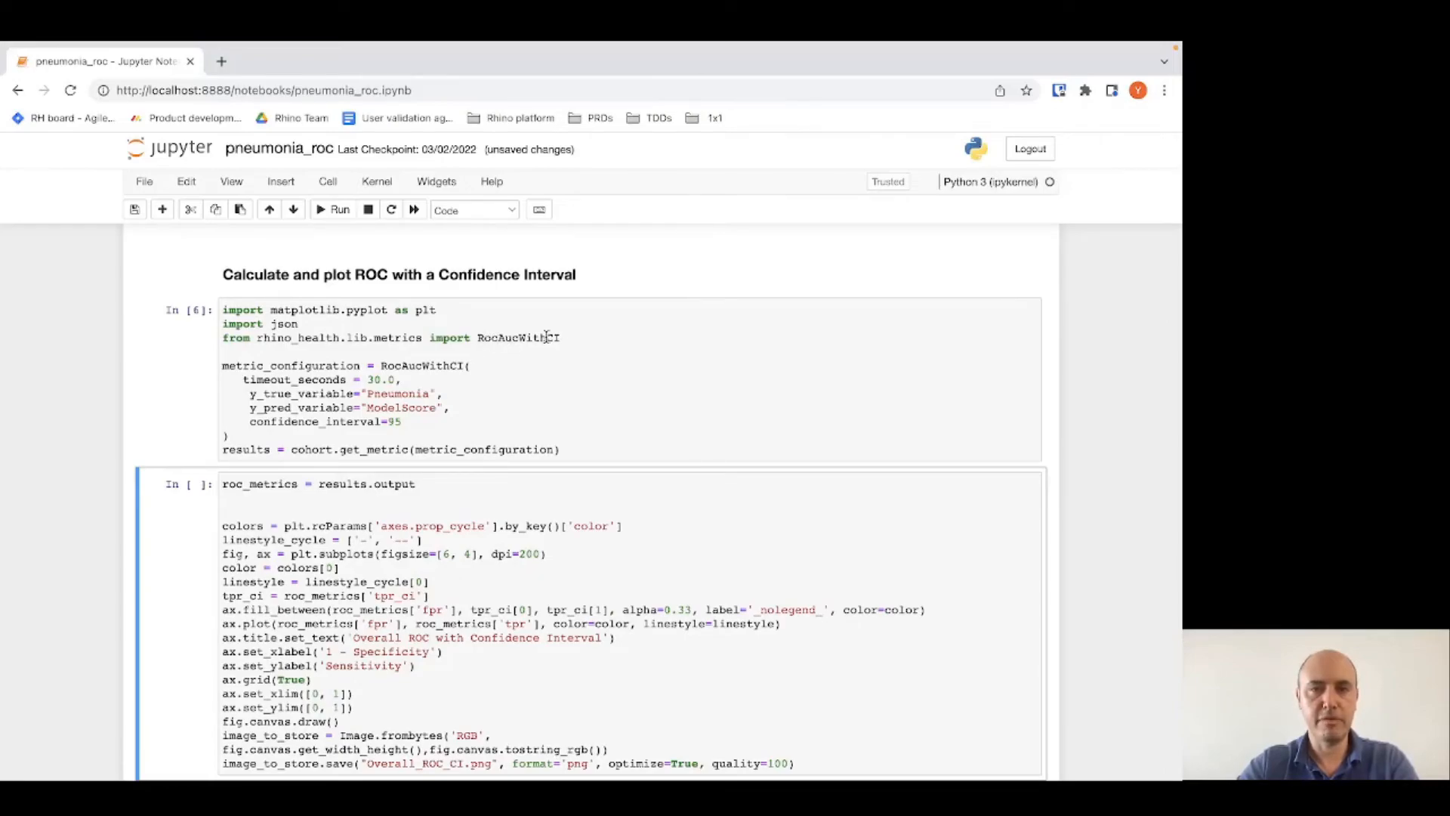
key(shift+Return)
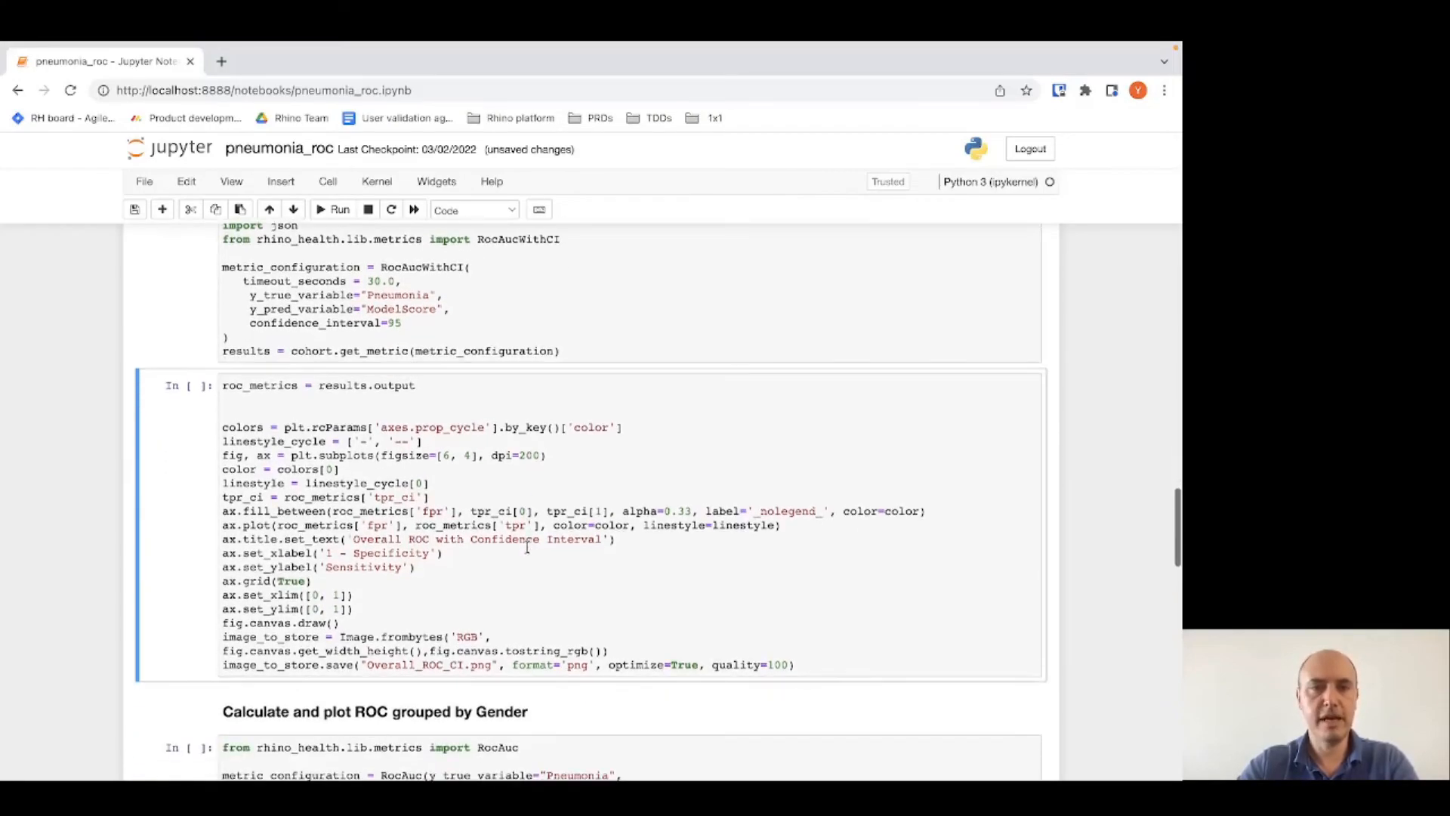
scroll(527, 549, down, 6)
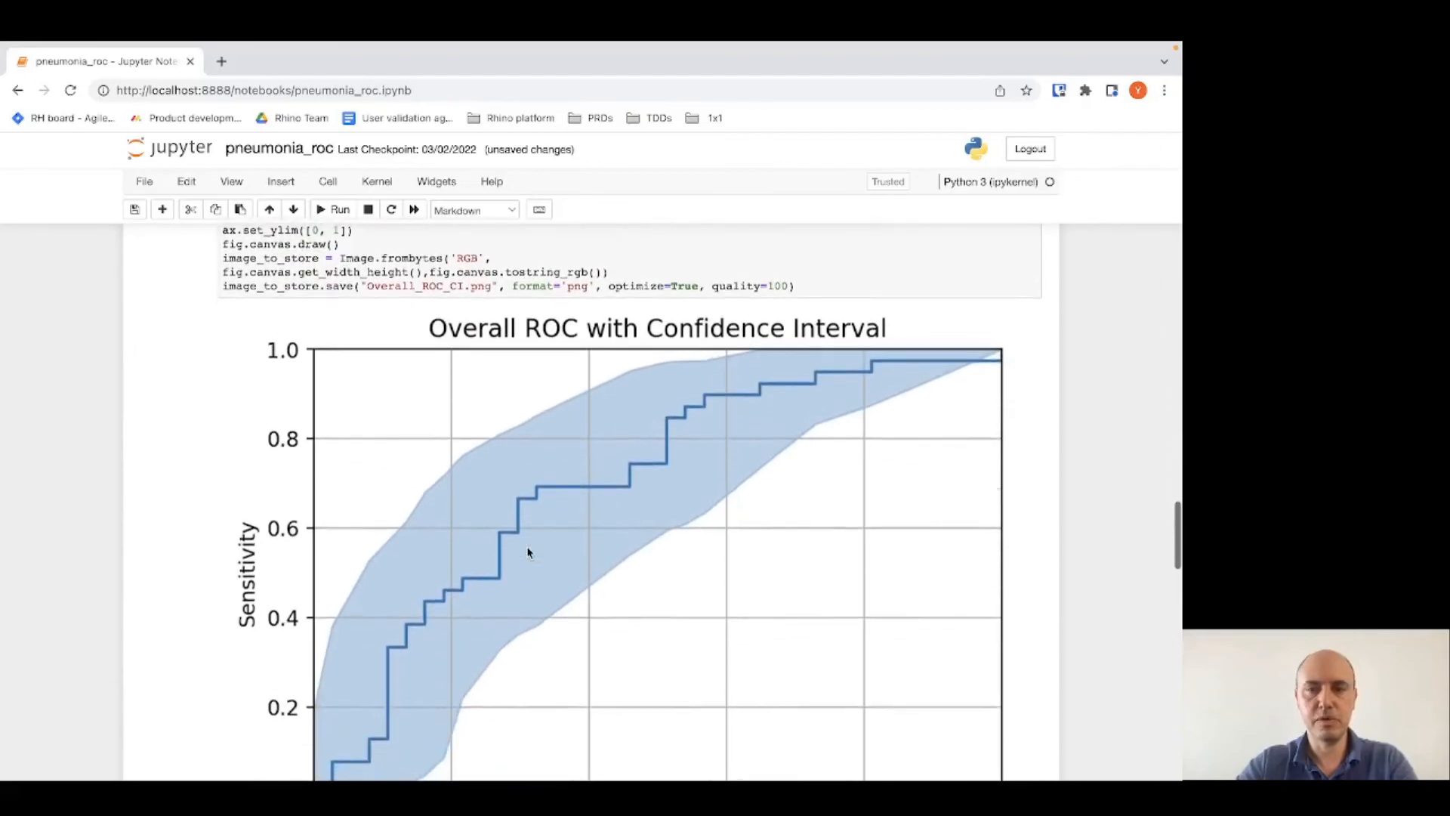
scroll(527, 552, down, 1)
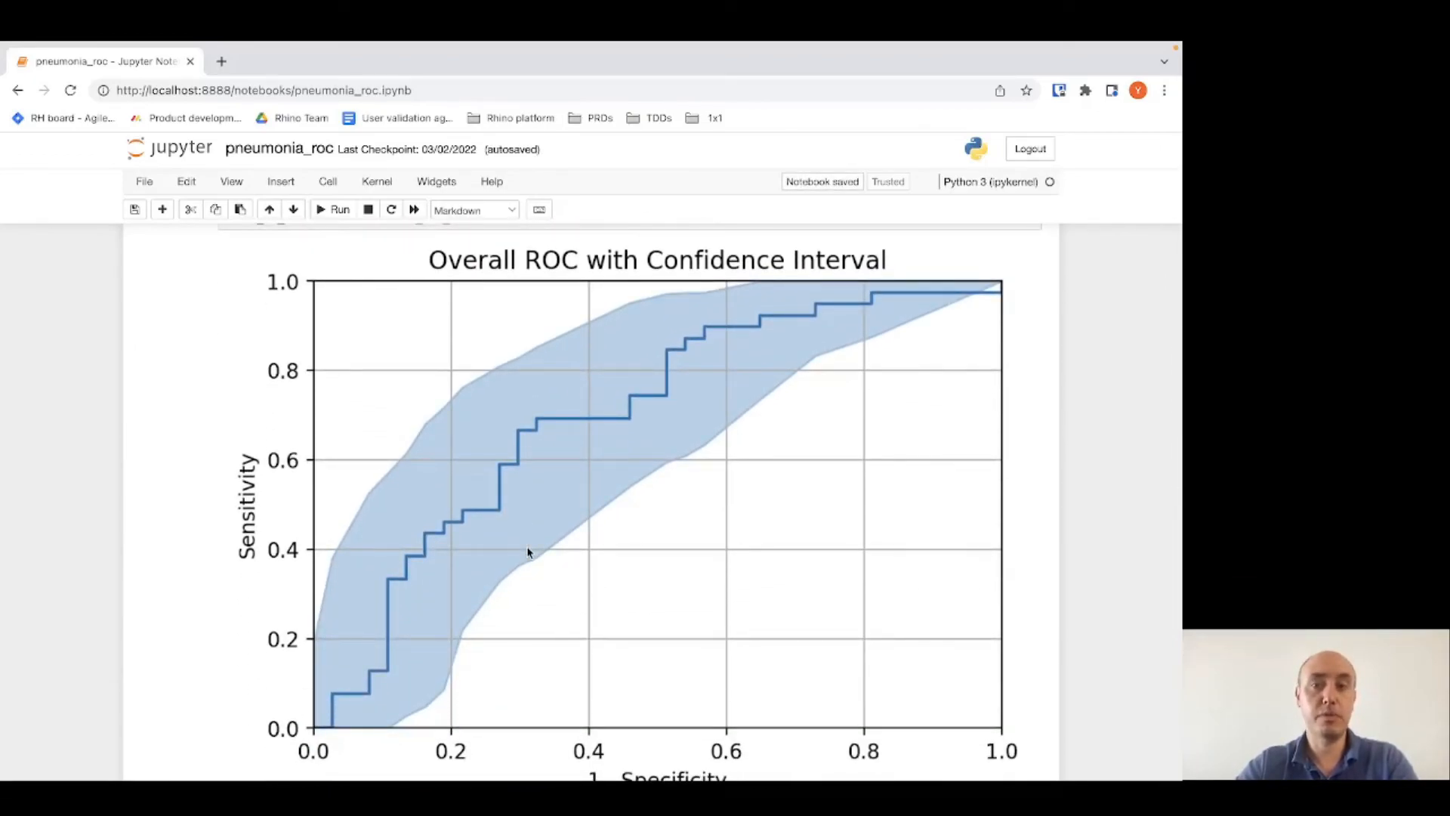
scroll(527, 552, down, 7)
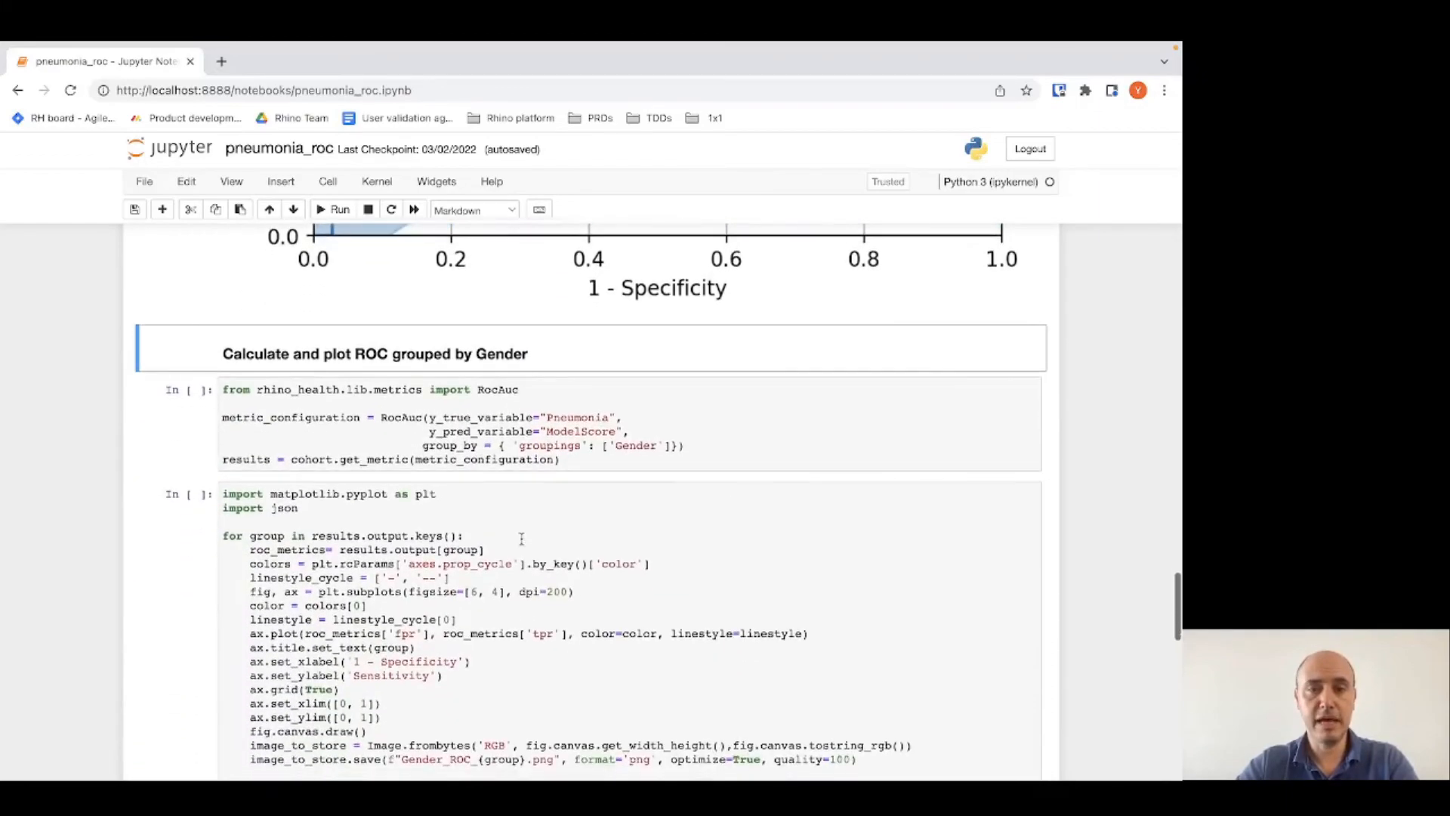
- Run the two cells that calculate the ROC grouped by Gender and plot a separate curve for each gender
drag(425, 446, 485, 446)
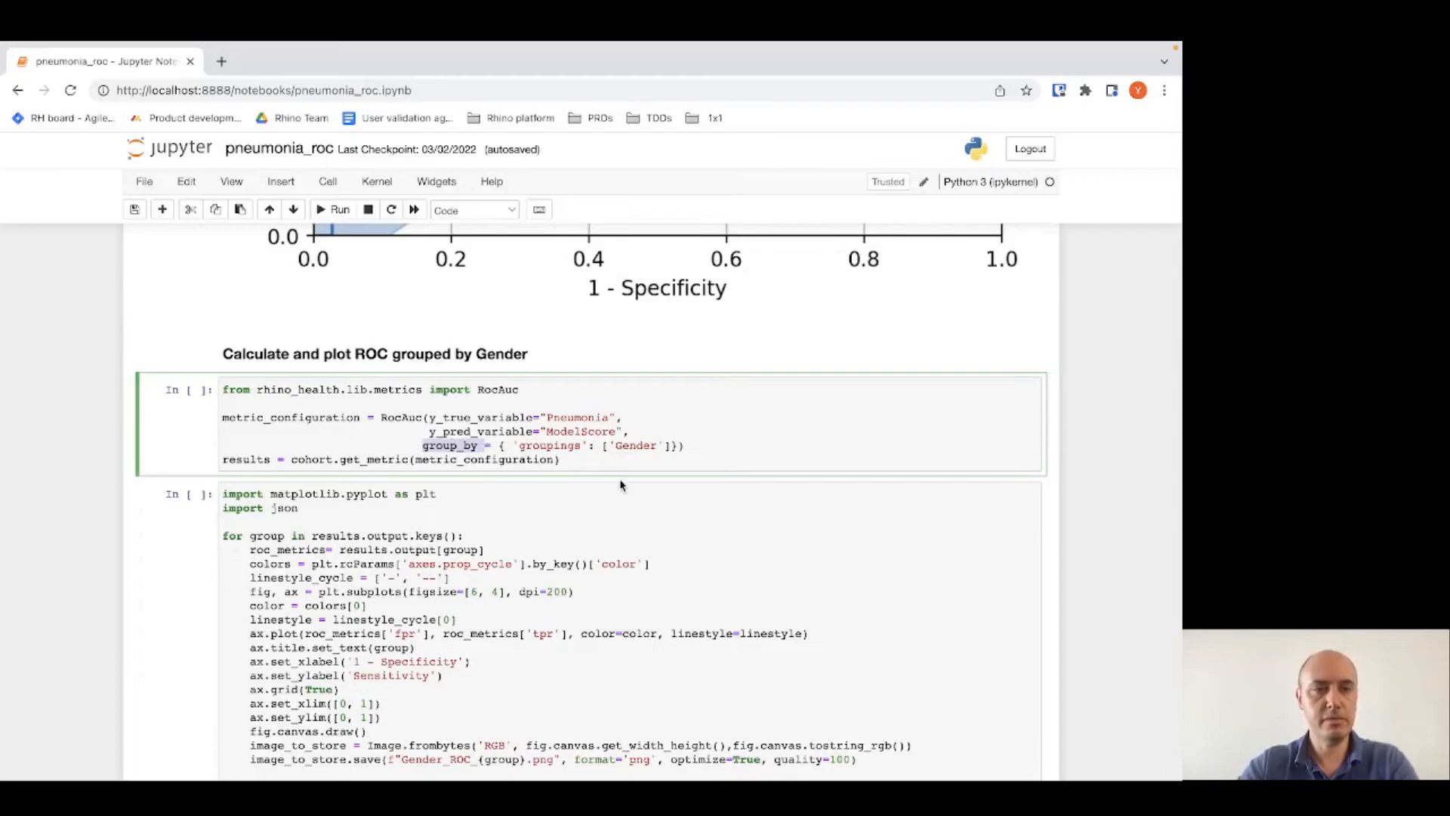
key(shift+Return)
key(shift+Return)
scroll(629, 498, down, 10)
scroll(629, 499, down, 8)
- Run the cell that plots the ROC by Gender on a single chart and view the resulting plot
key(shift+Return)
key(shift+Return)
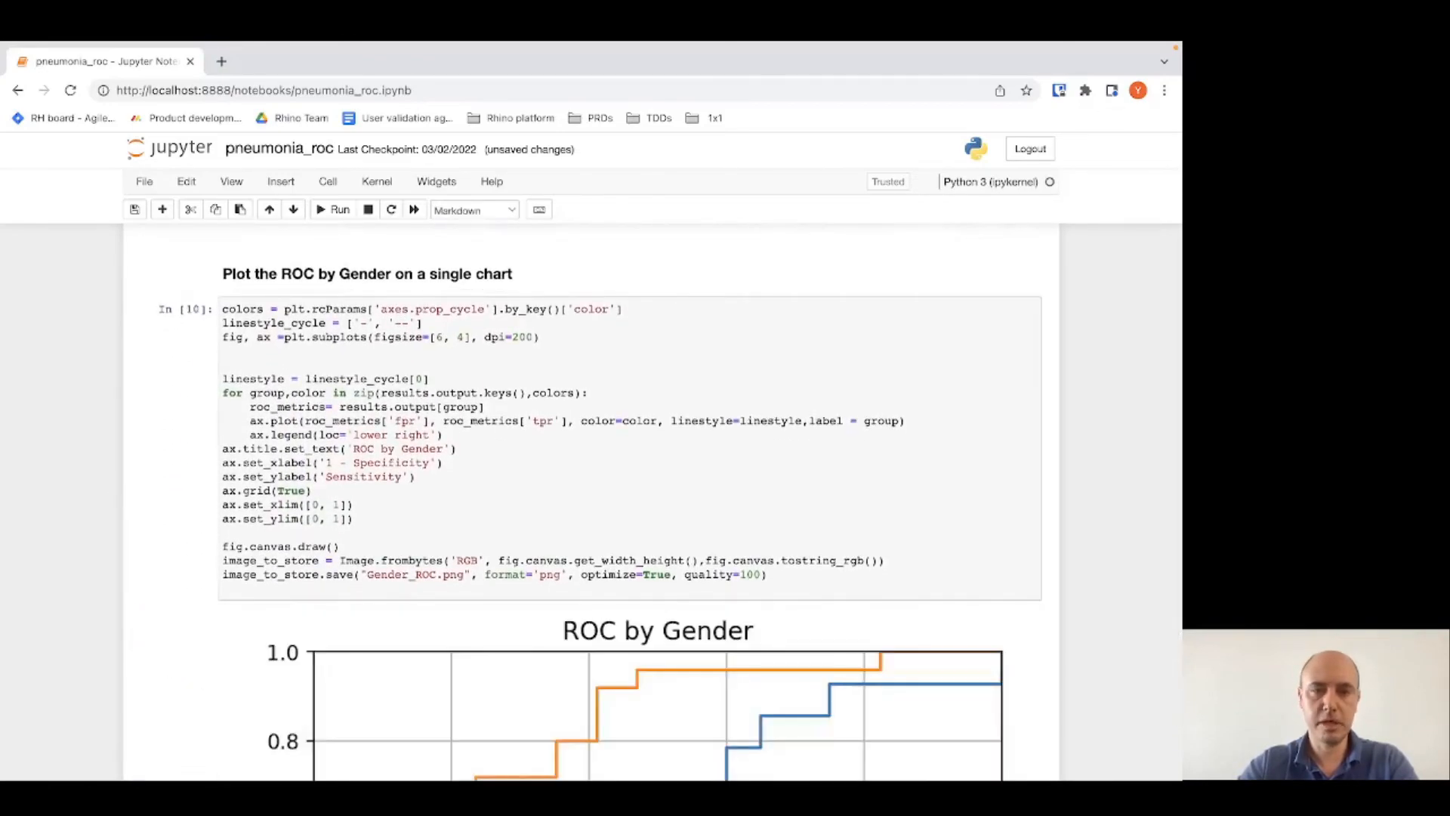
scroll(682, 665, down, 3)
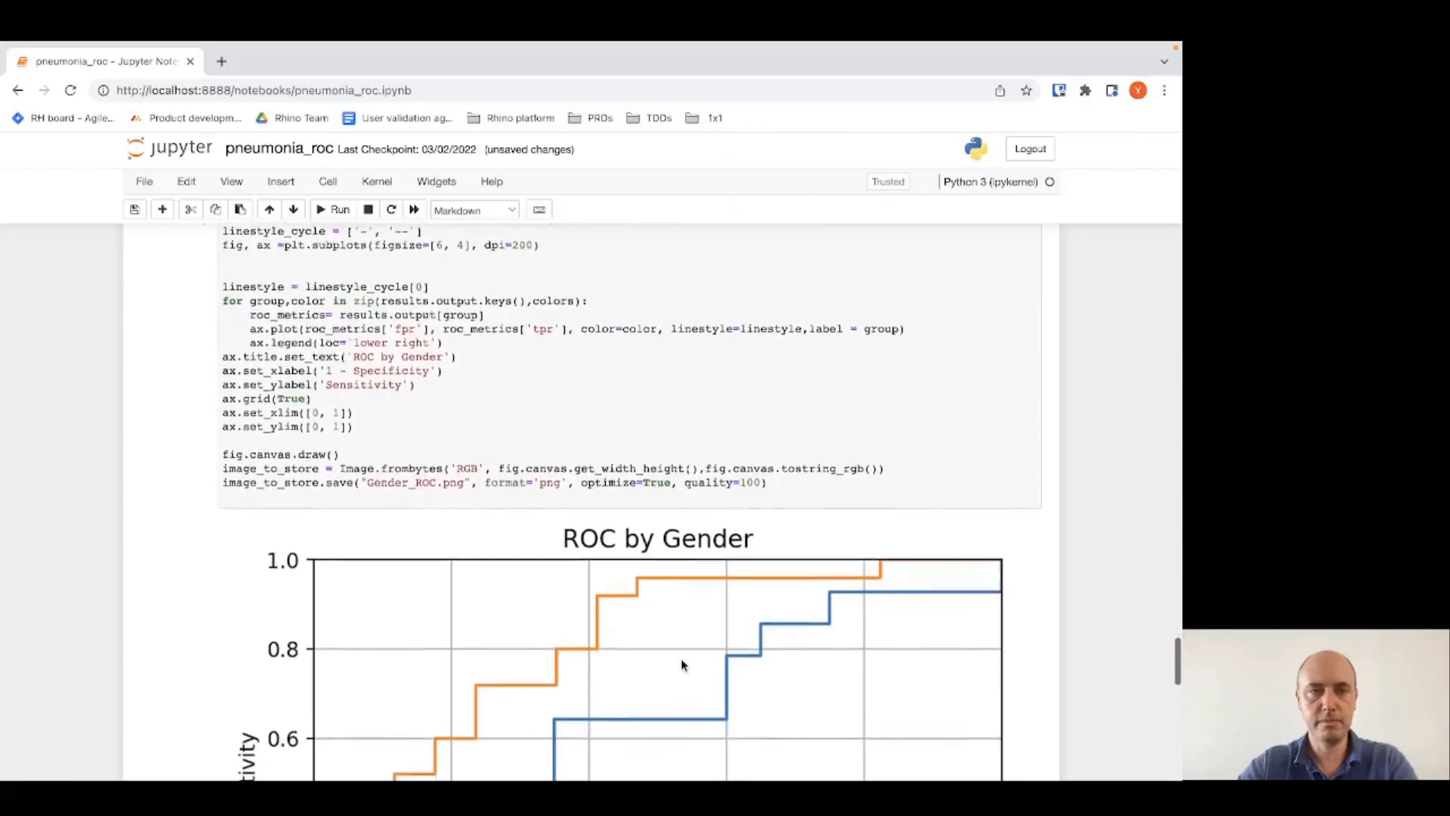
scroll(682, 665, down, 2)
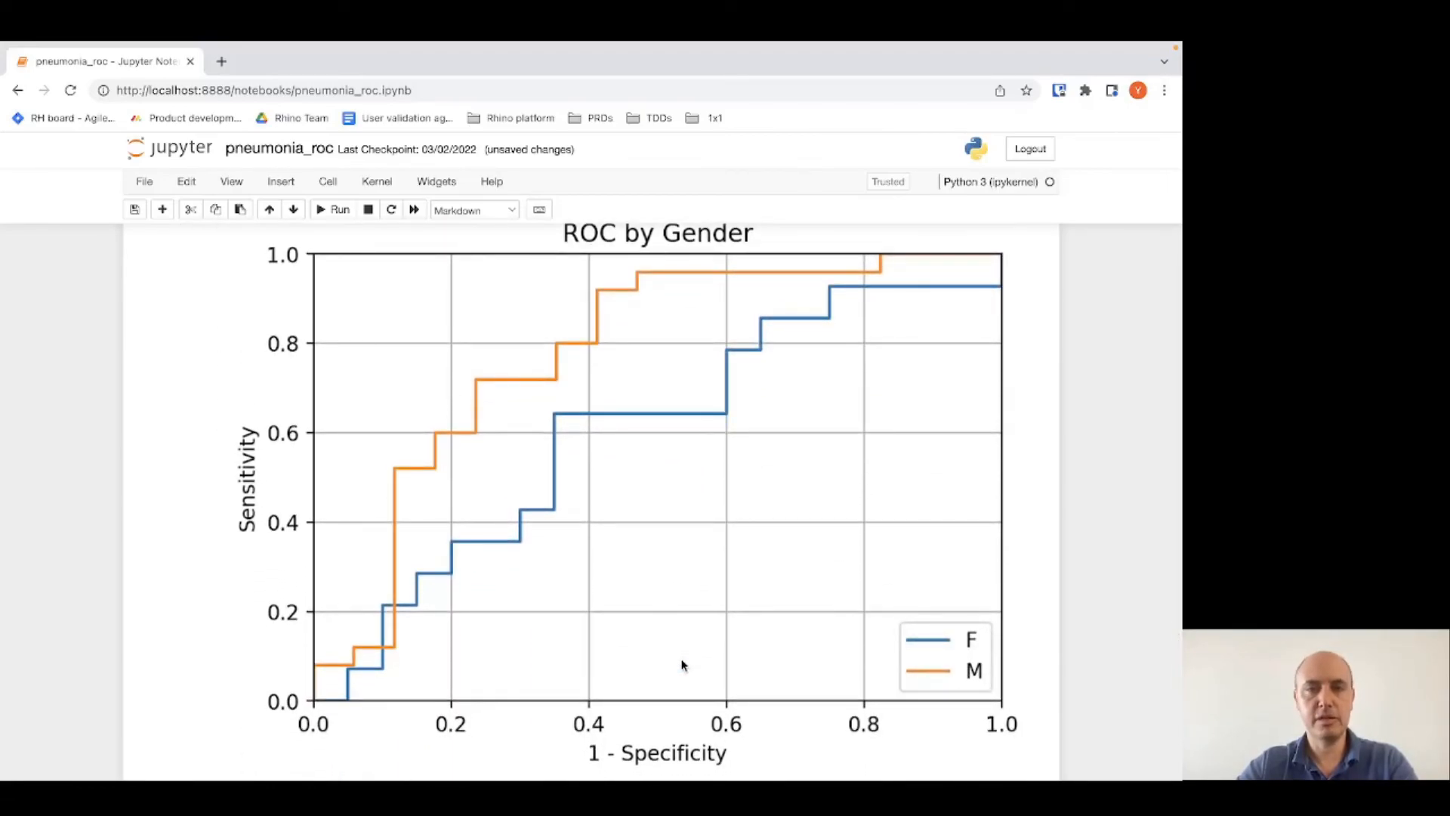
- Run the cell that posts the Overall ROC and ROC by Gender images as a report to the model results
scroll(682, 665, down, 4)
scroll(682, 665, down, 5)
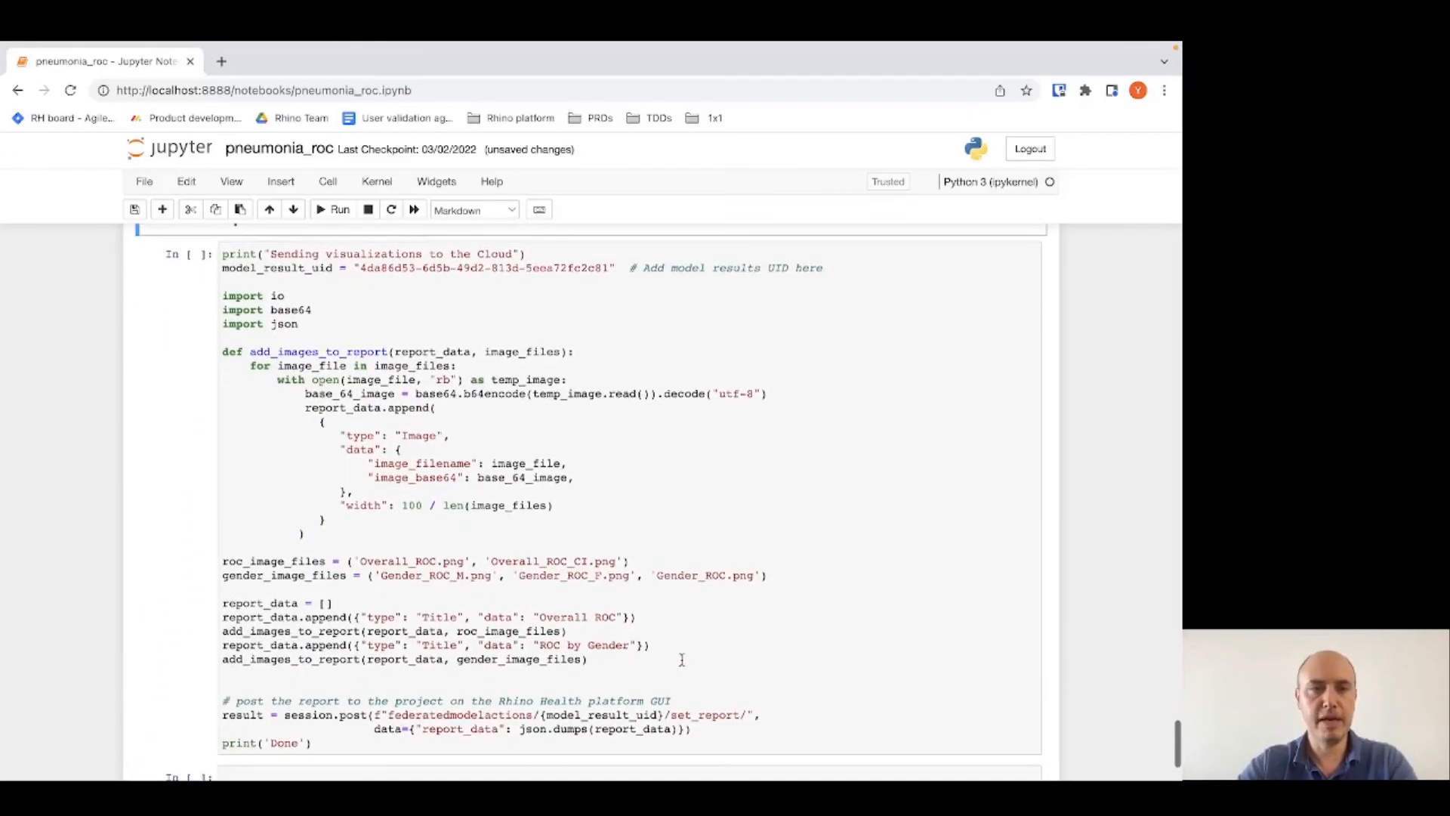
click(683, 659)
key(shift+Return)
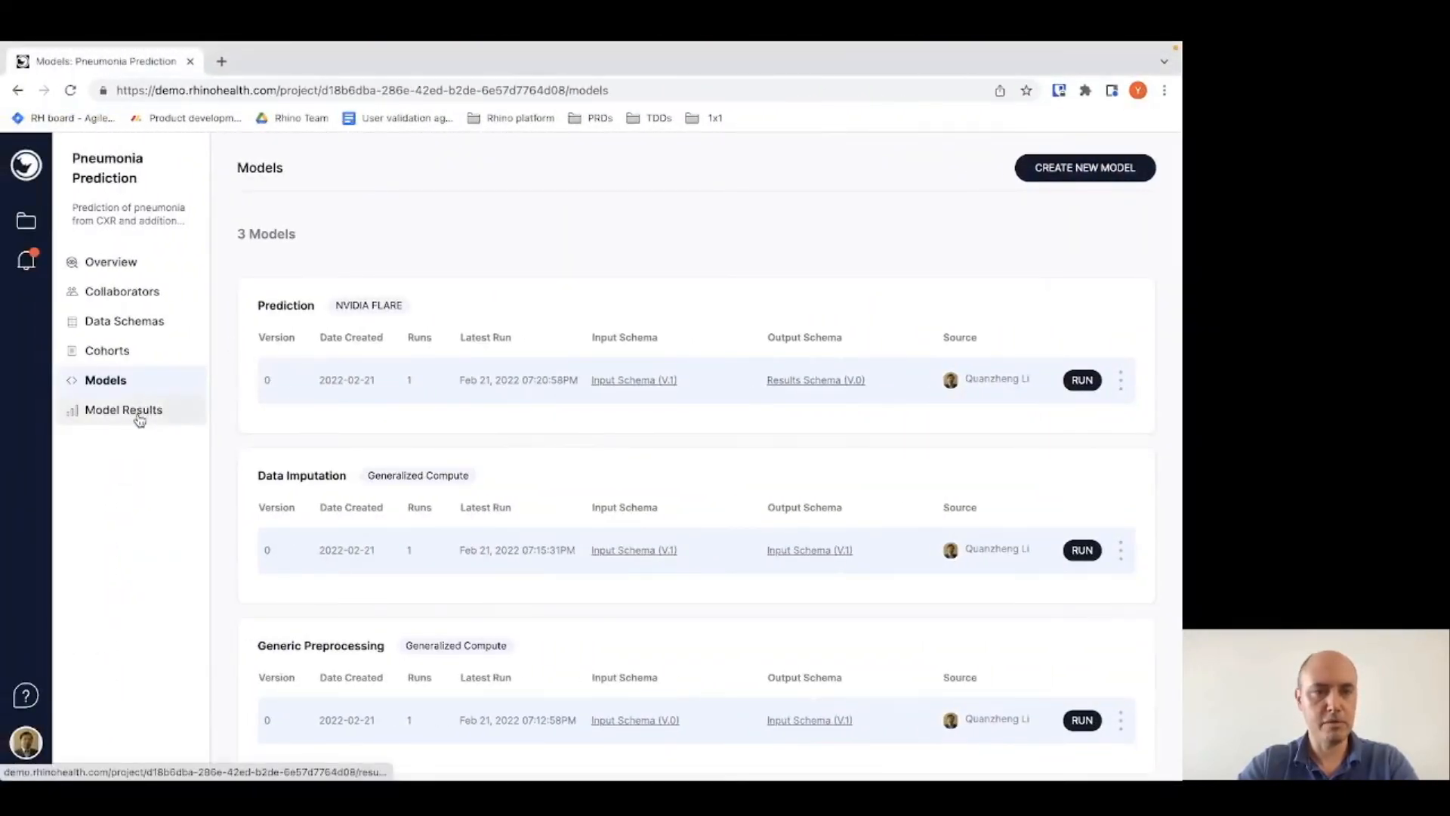
- In the Rhino Health platform, open the Prediction run's model results and review its Overall ROC and ROC by Gender reports
click(139, 419)
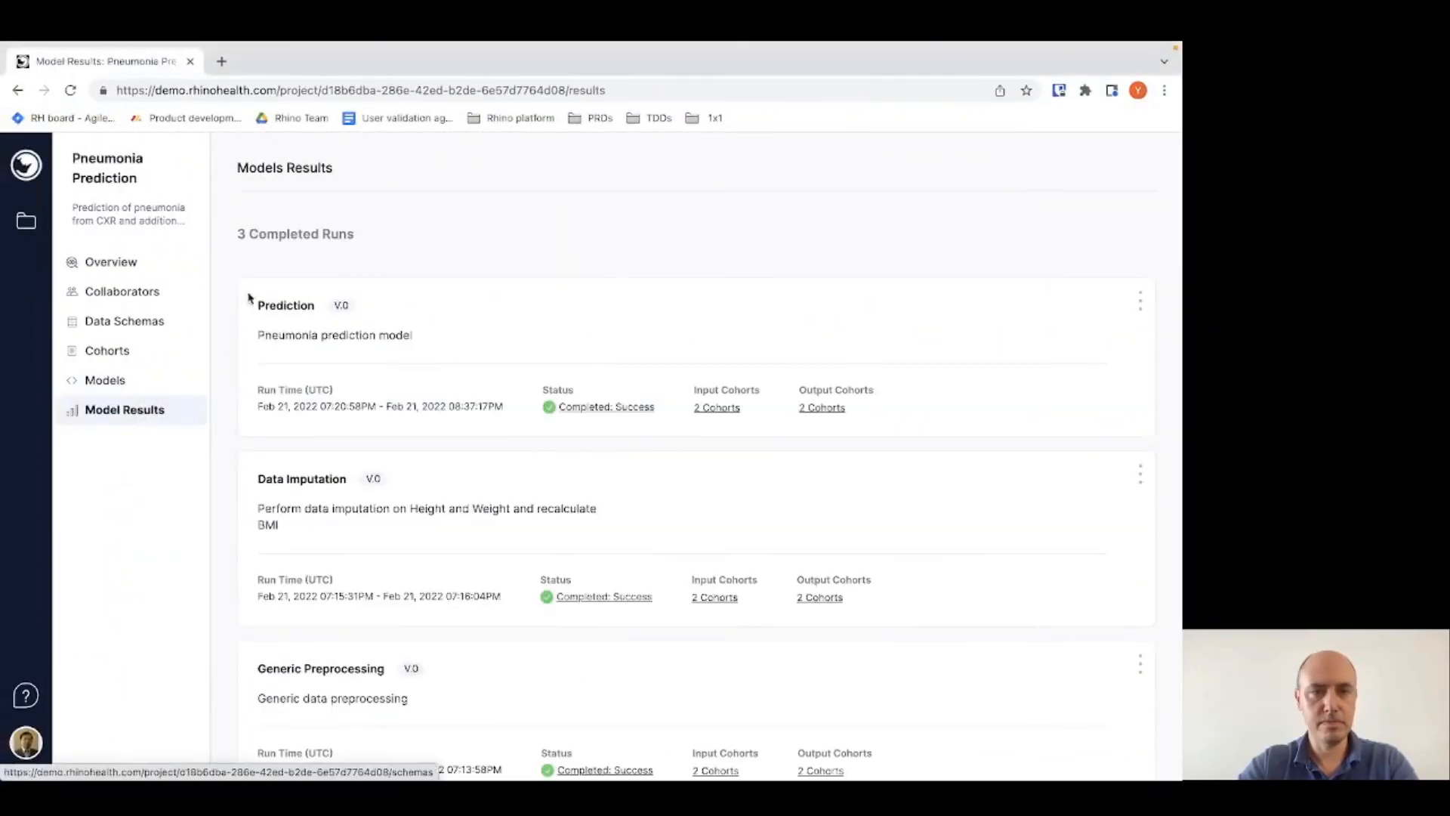
click(287, 340)
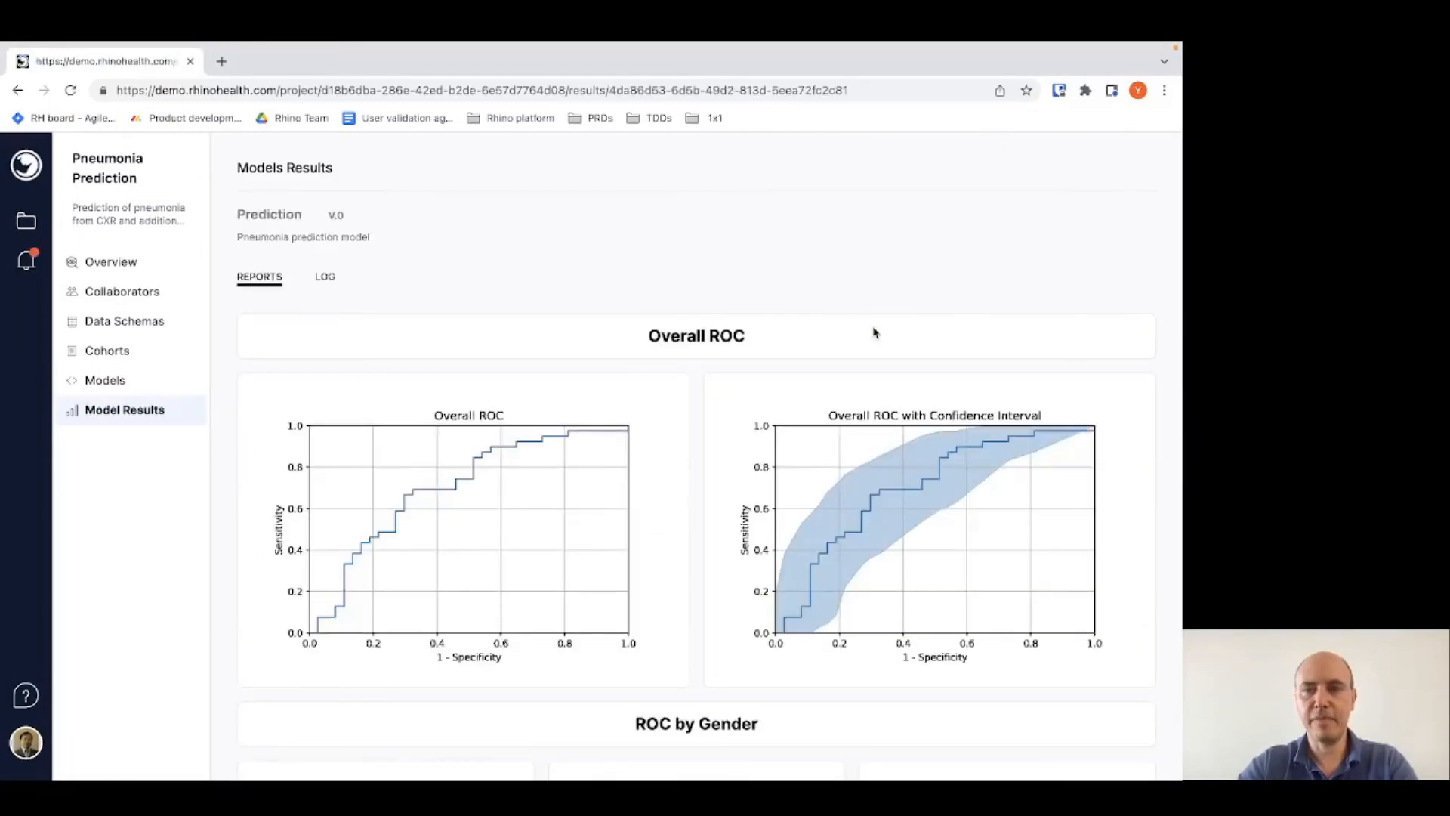
scroll(874, 332, down, 4)
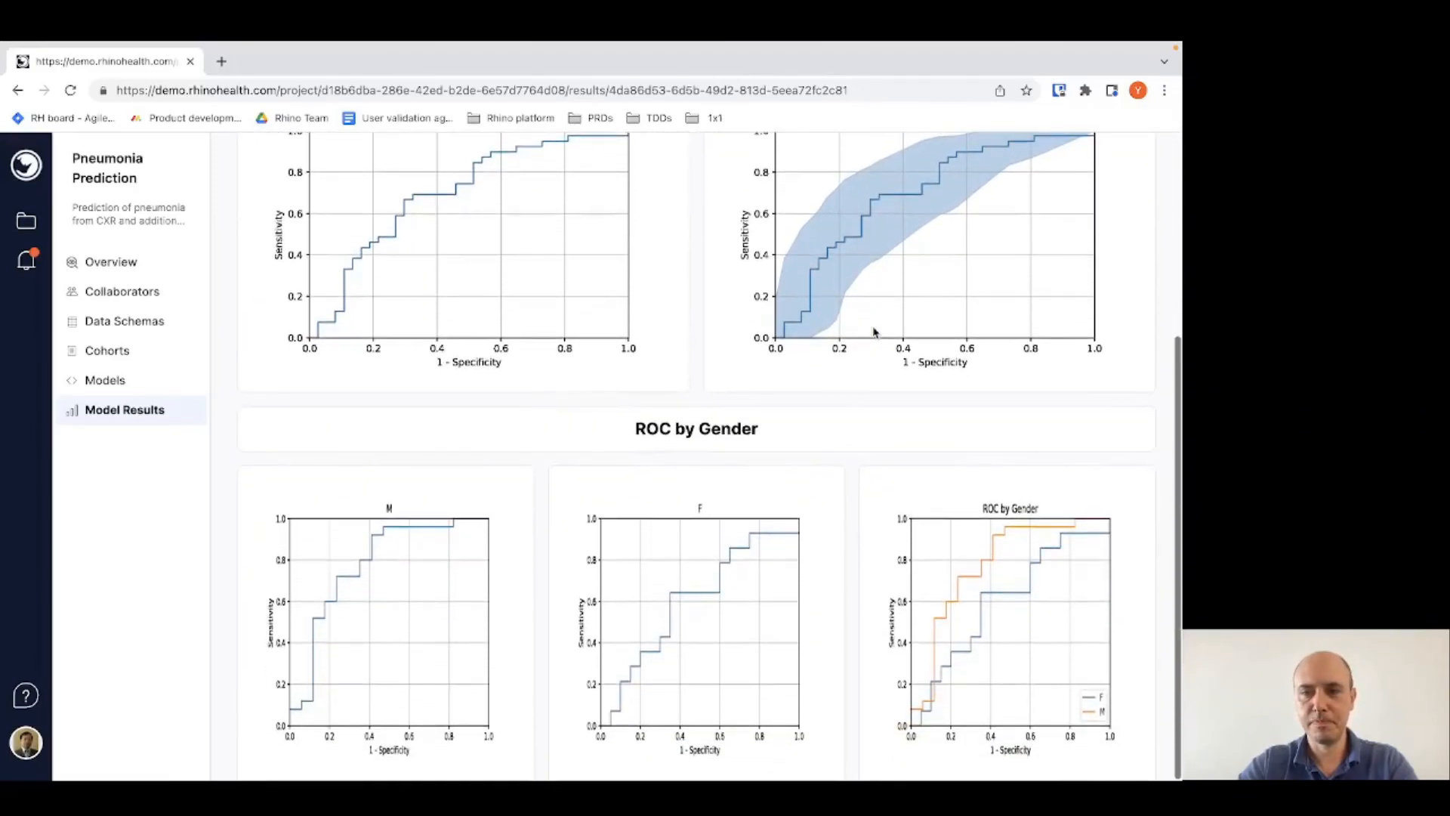
scroll(874, 332, up, 3)
scroll(874, 332, up, 2)
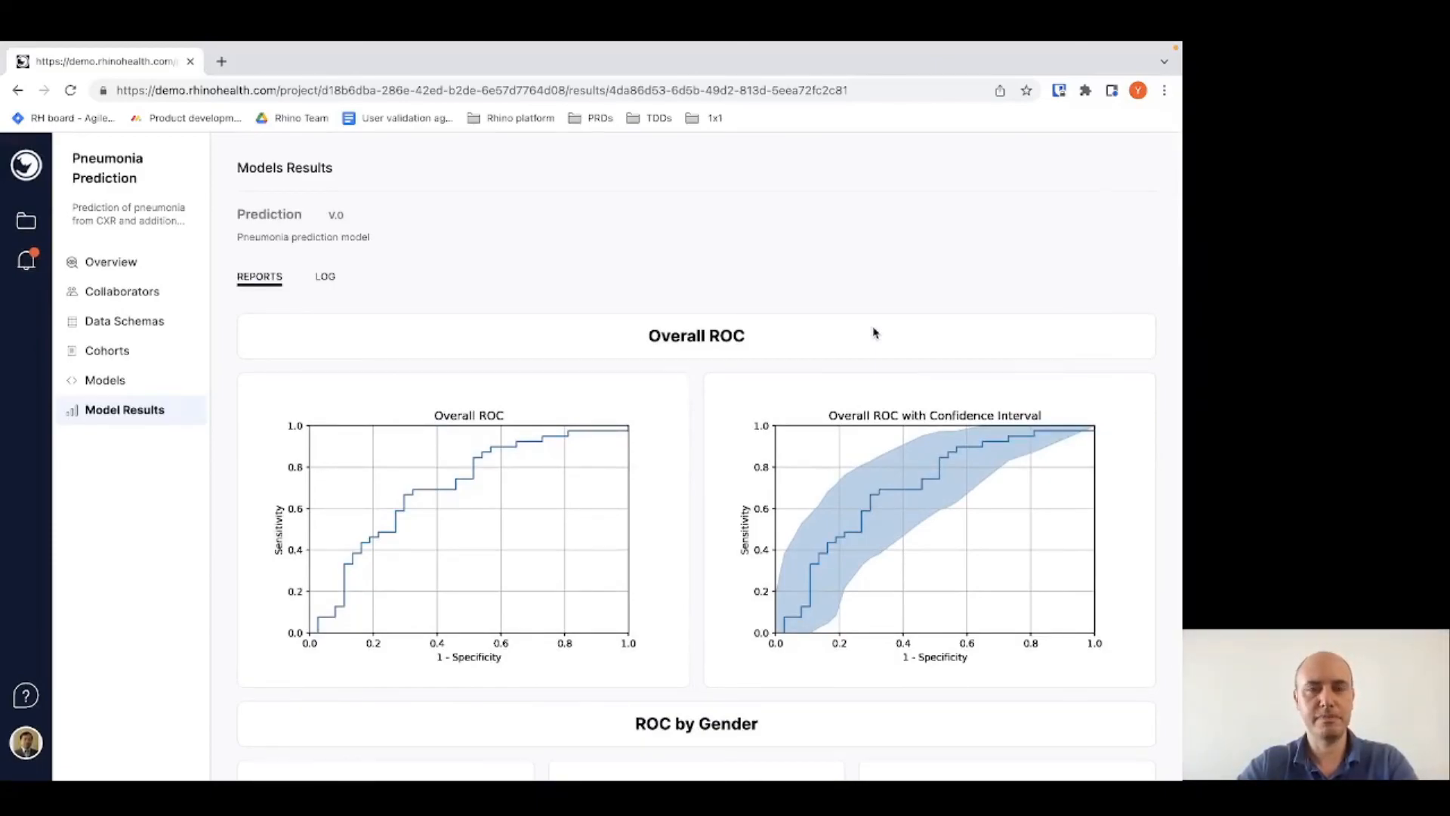
key(ctrl+Left)
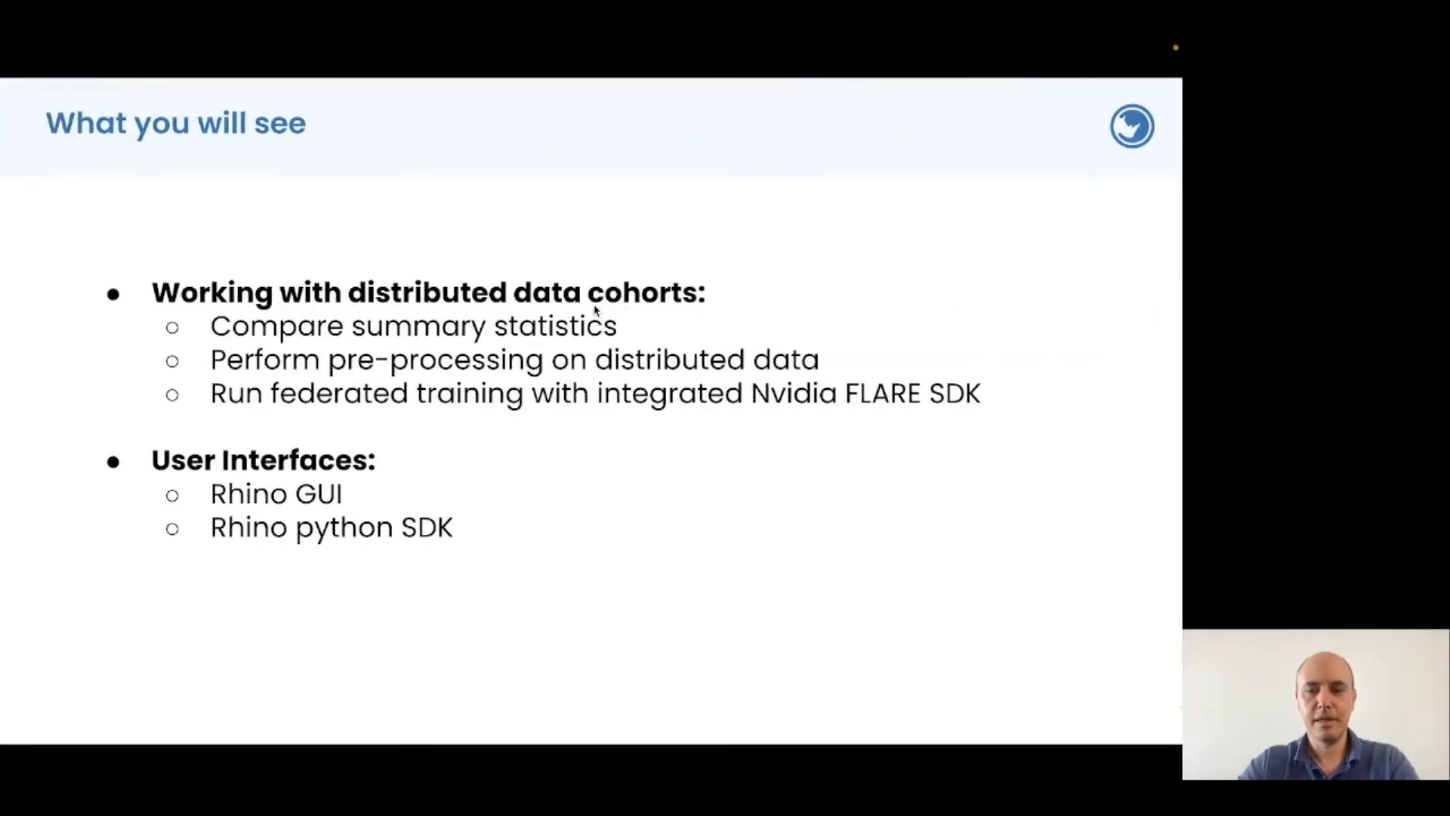
key(Right)
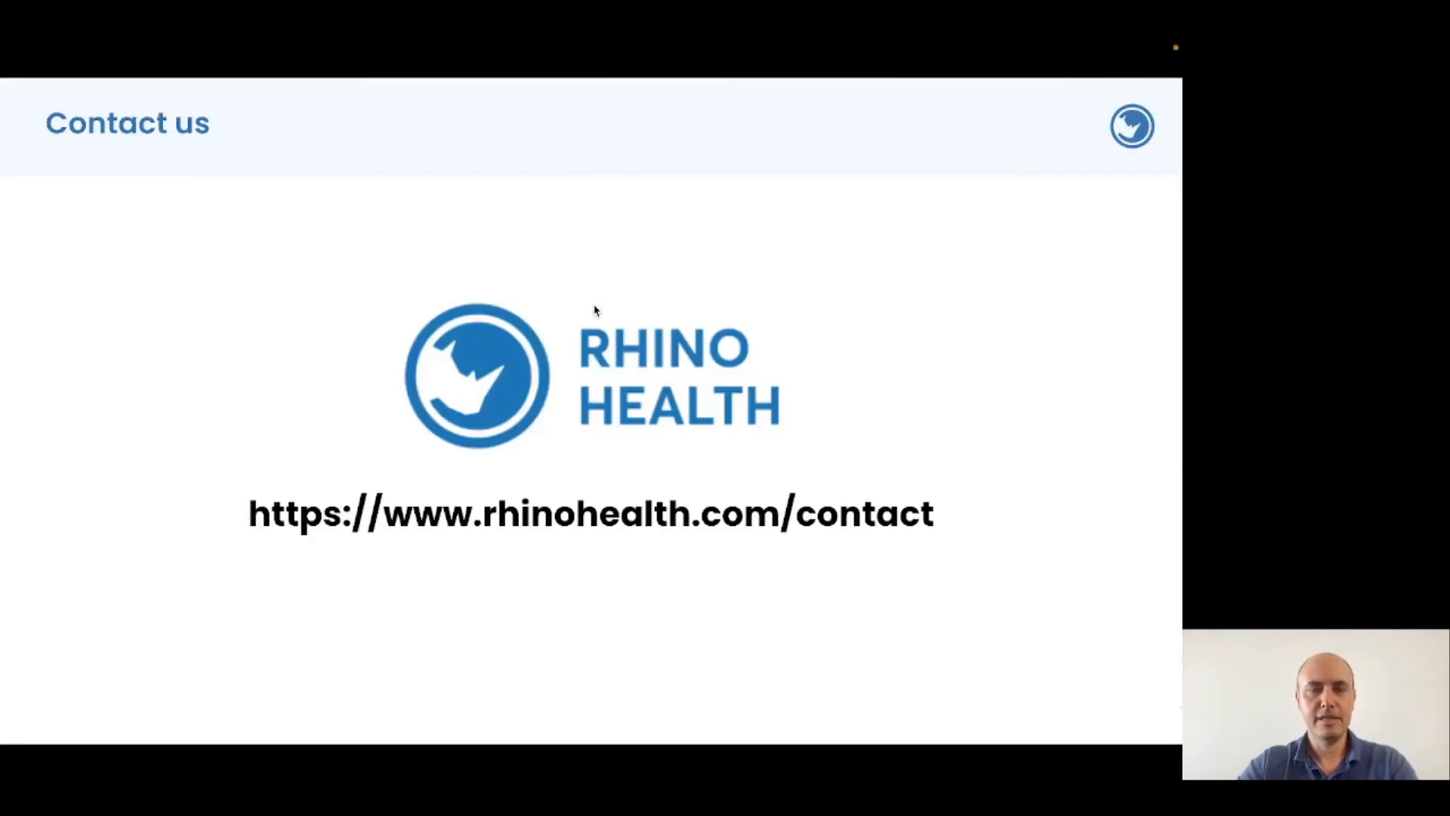